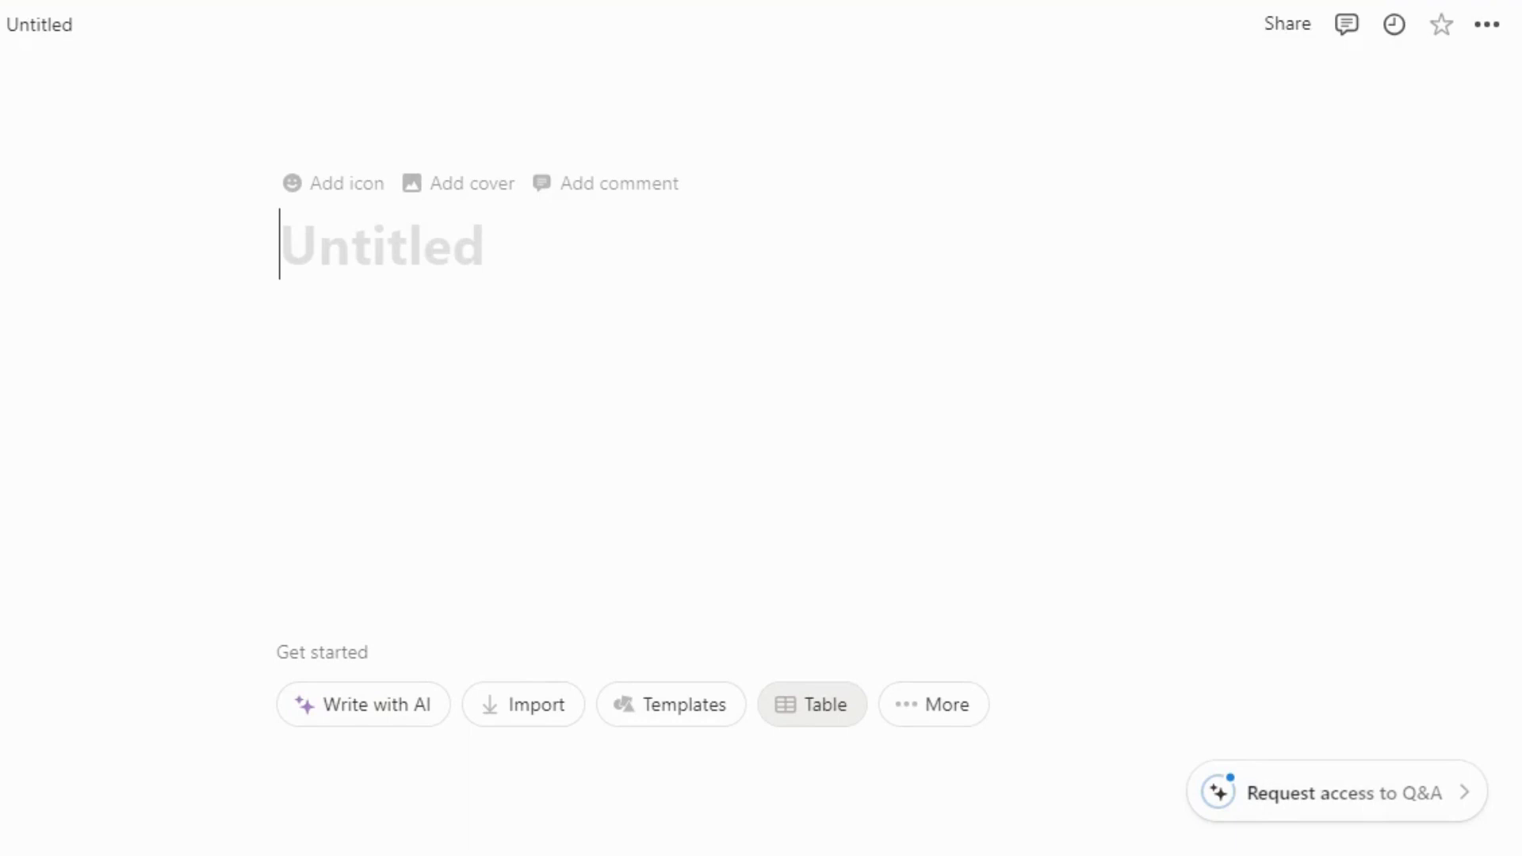
# Step: Title the new page "Weekly TO-DO List"
pyautogui.write('W')
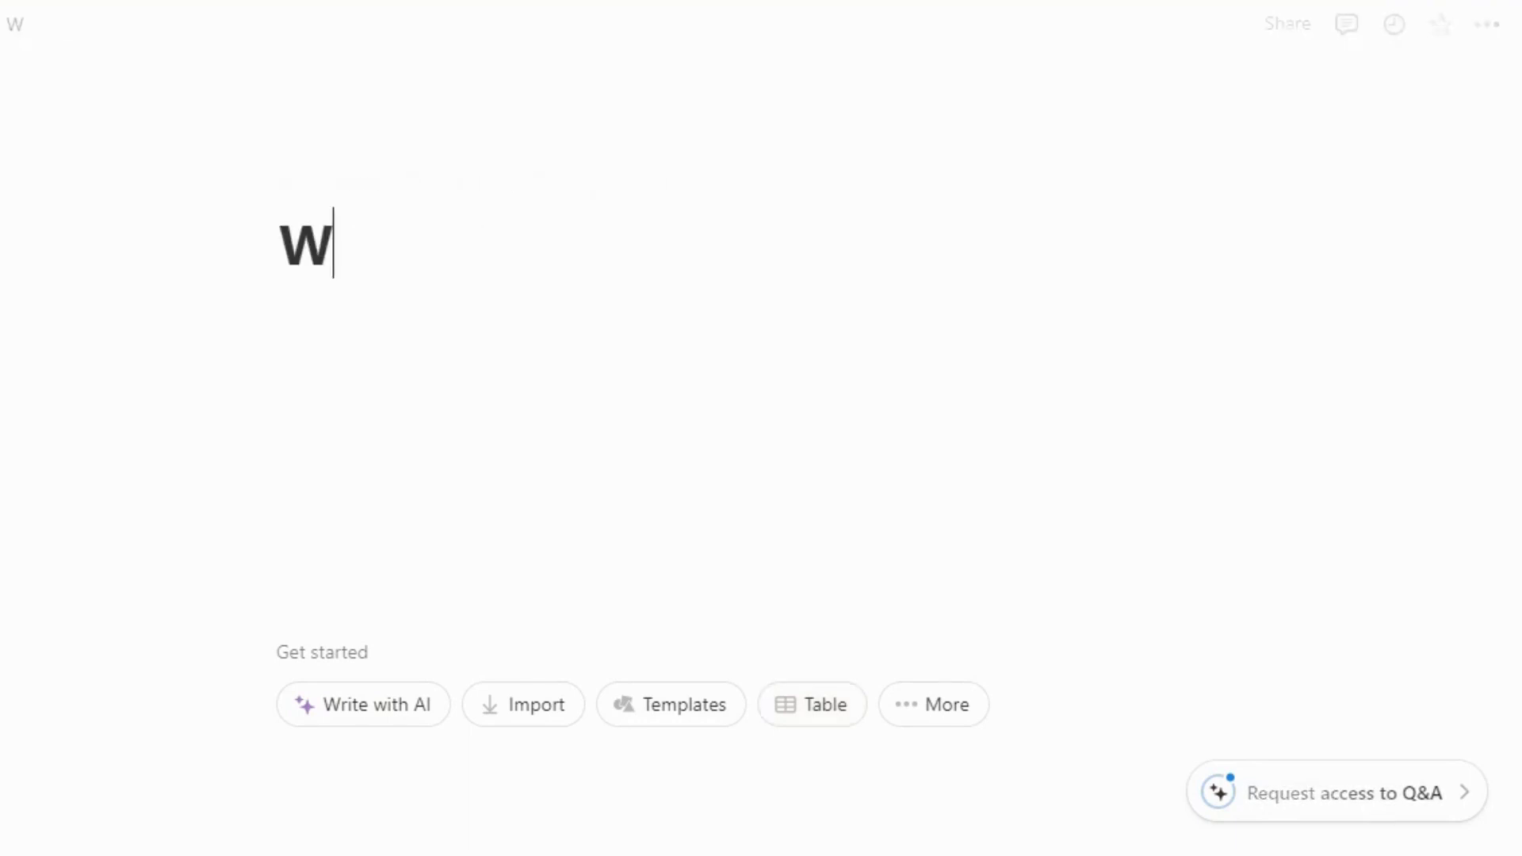
pyautogui.write('eekly T')
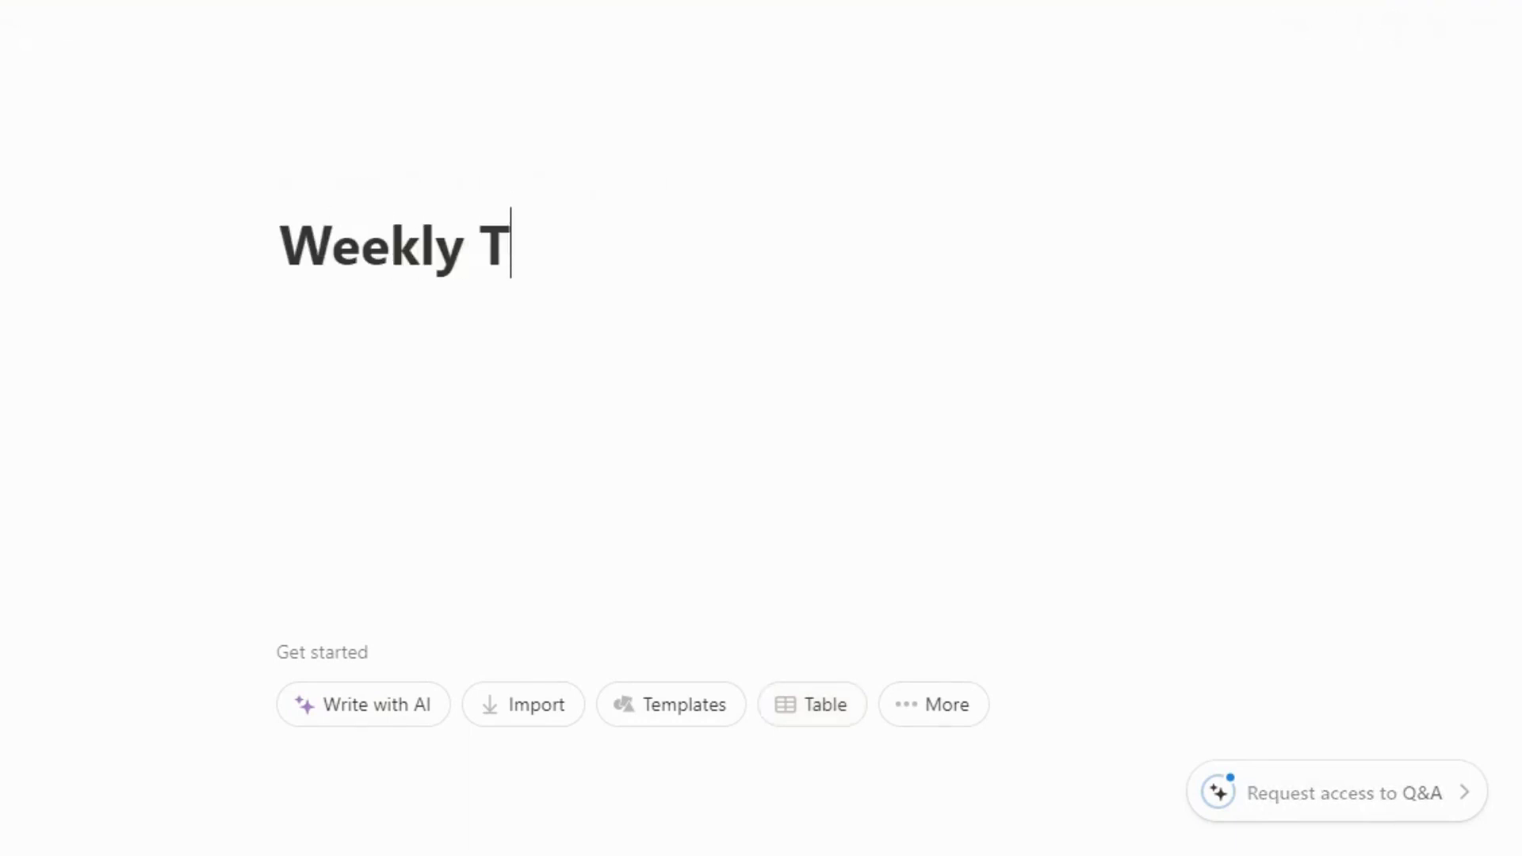
pyautogui.write('O-DO Lis')
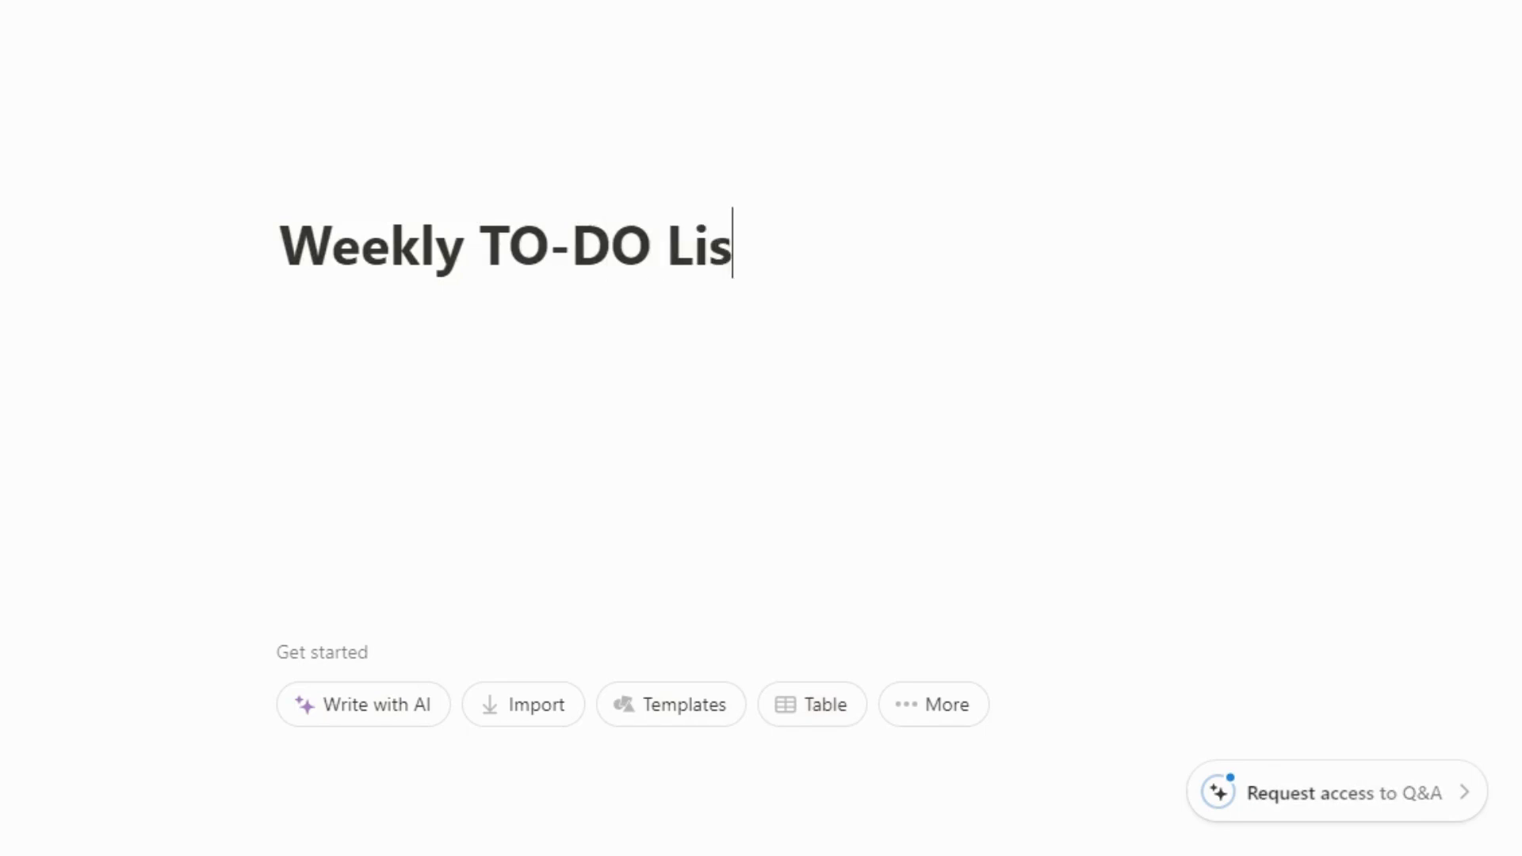
pyautogui.write('t')
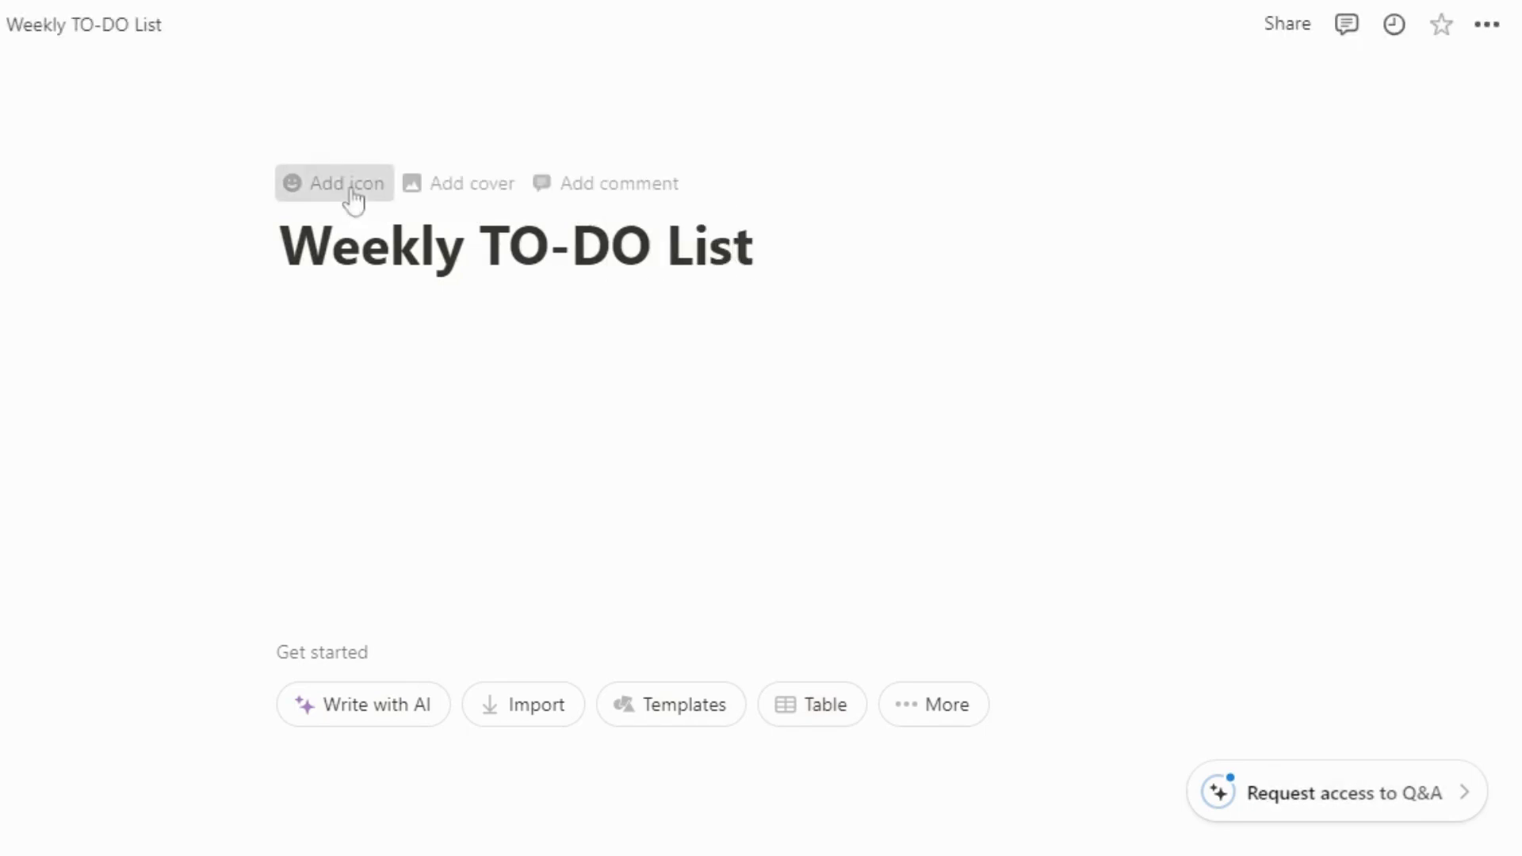
# Step: Give the page a black check mark emoji as its icon, found by filtering for "check"
pyautogui.click(351, 195)
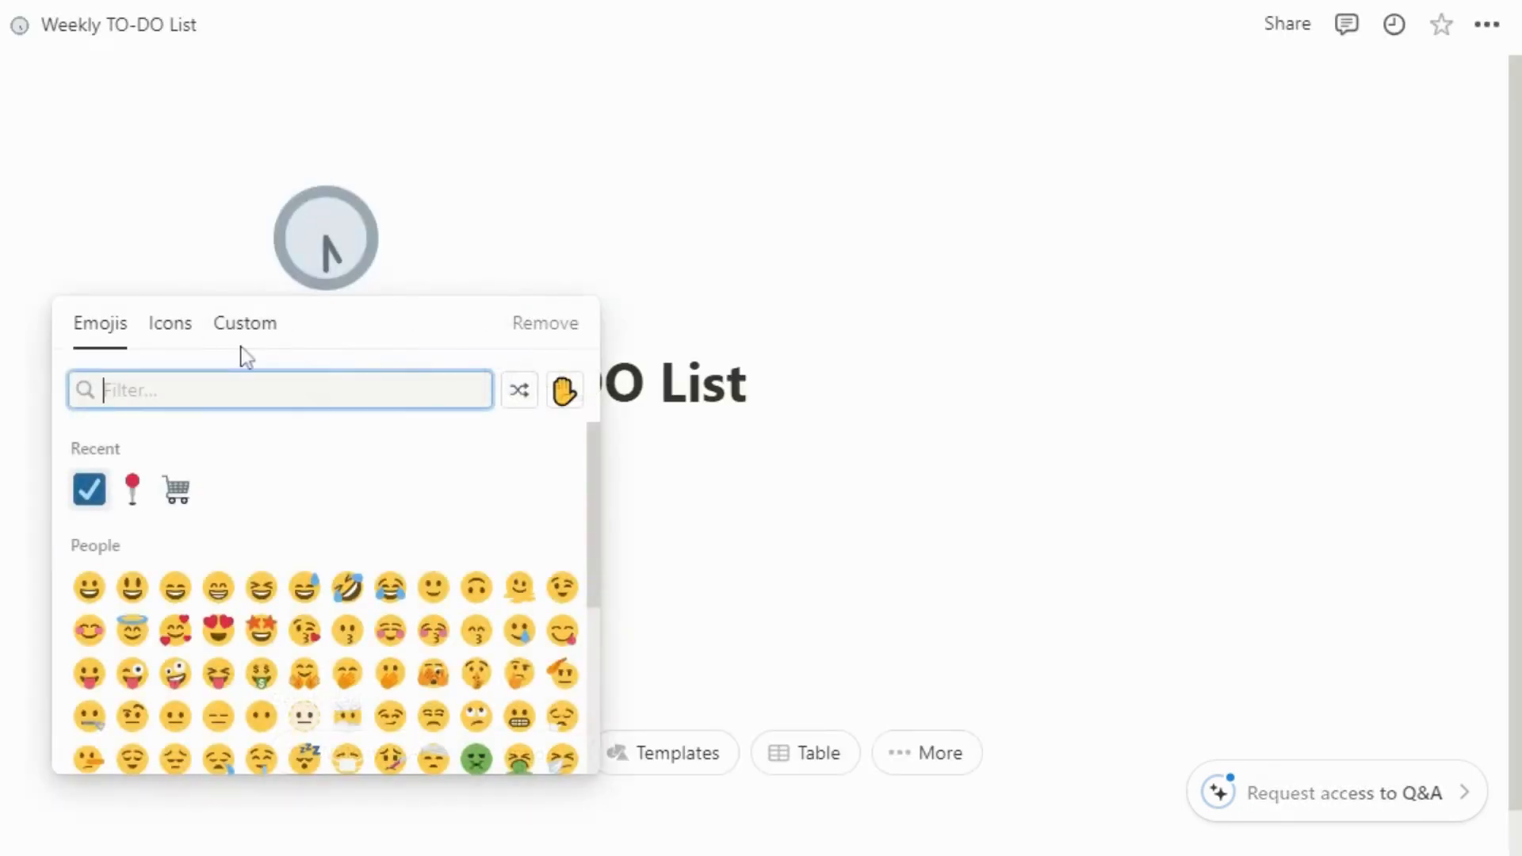
pyautogui.write('check')
pyautogui.click(129, 460)
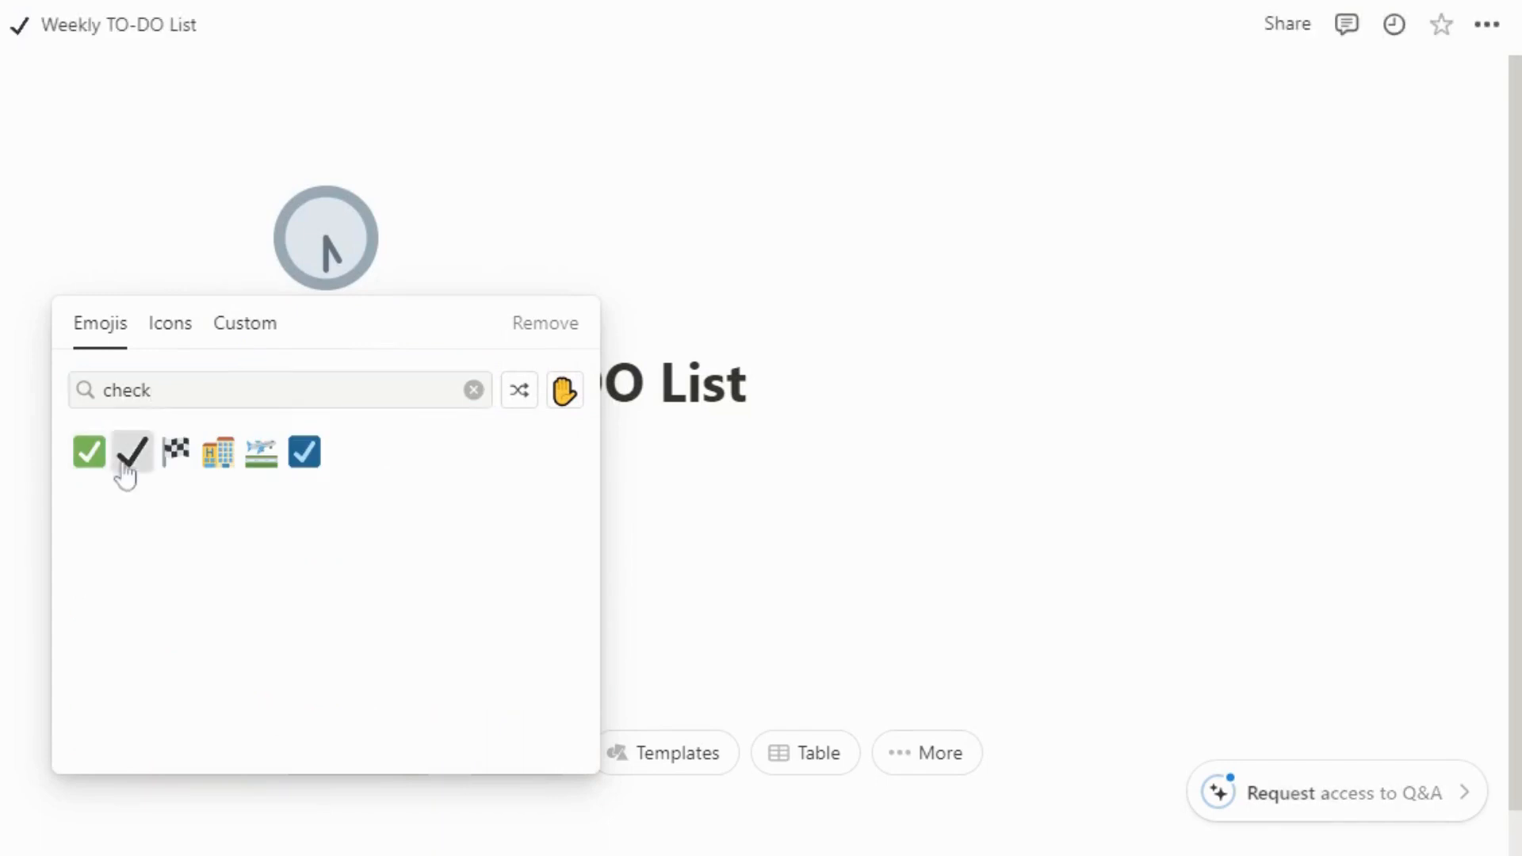
pyautogui.click(363, 321)
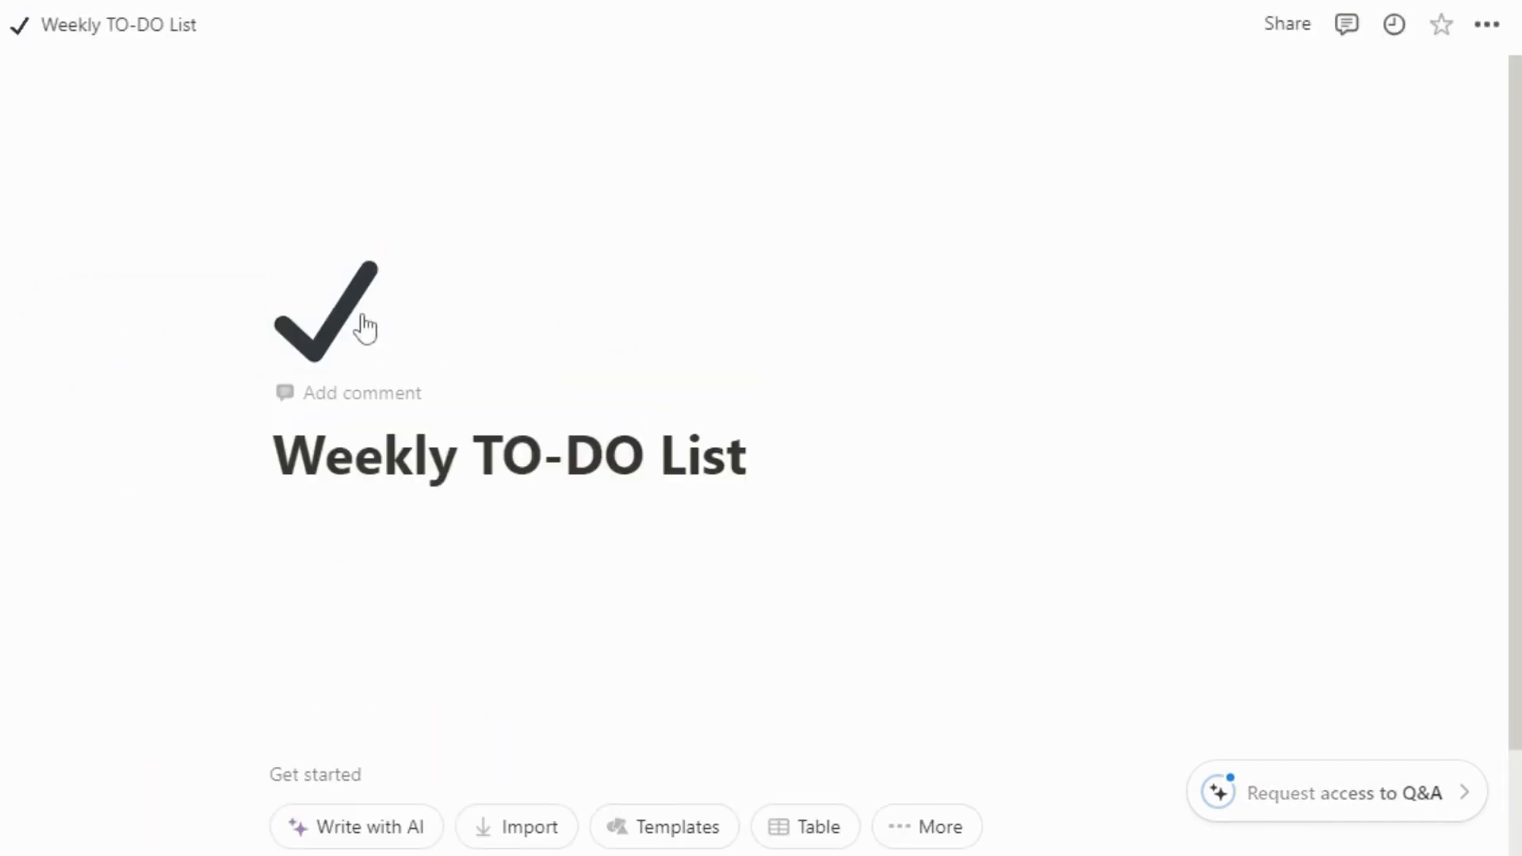
# Step: Add a page cover and set it to the Unsplash photo of a thatched beach umbrella by the sea
pyautogui.click(1078, 95)
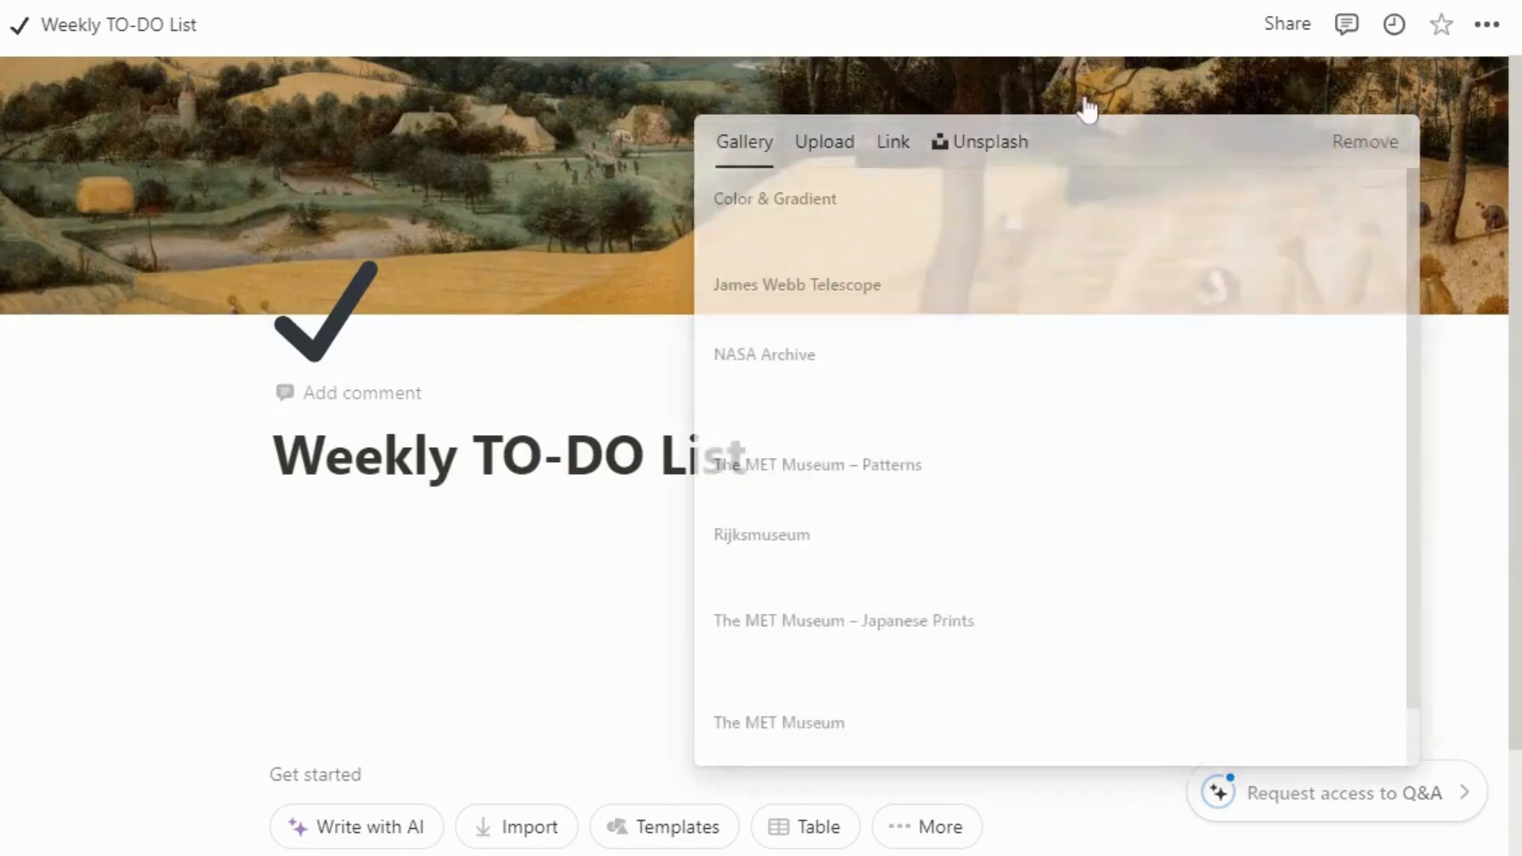
pyautogui.click(1022, 152)
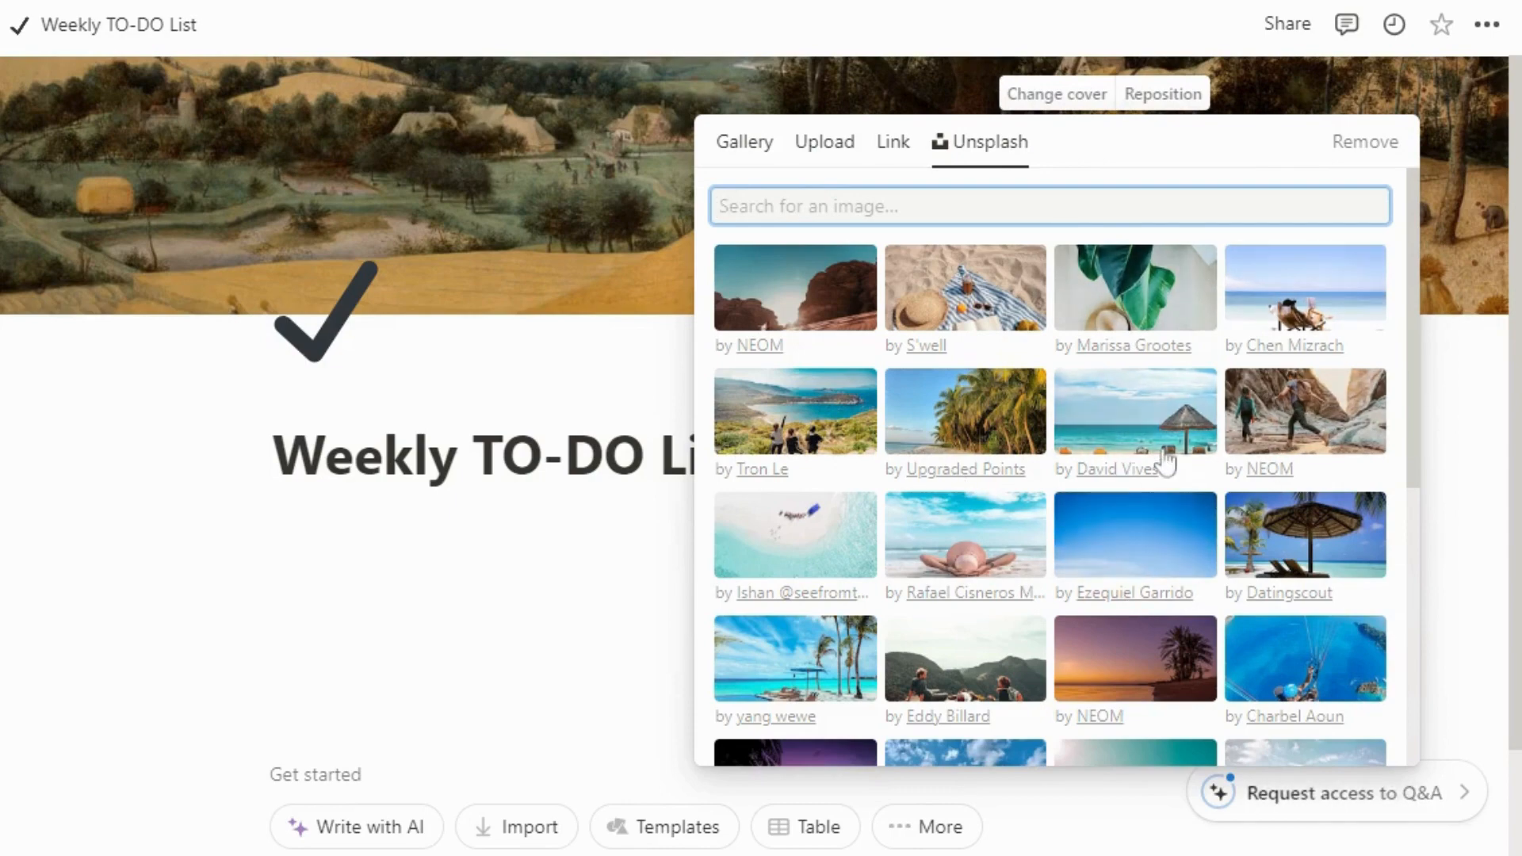
pyautogui.click(1147, 420)
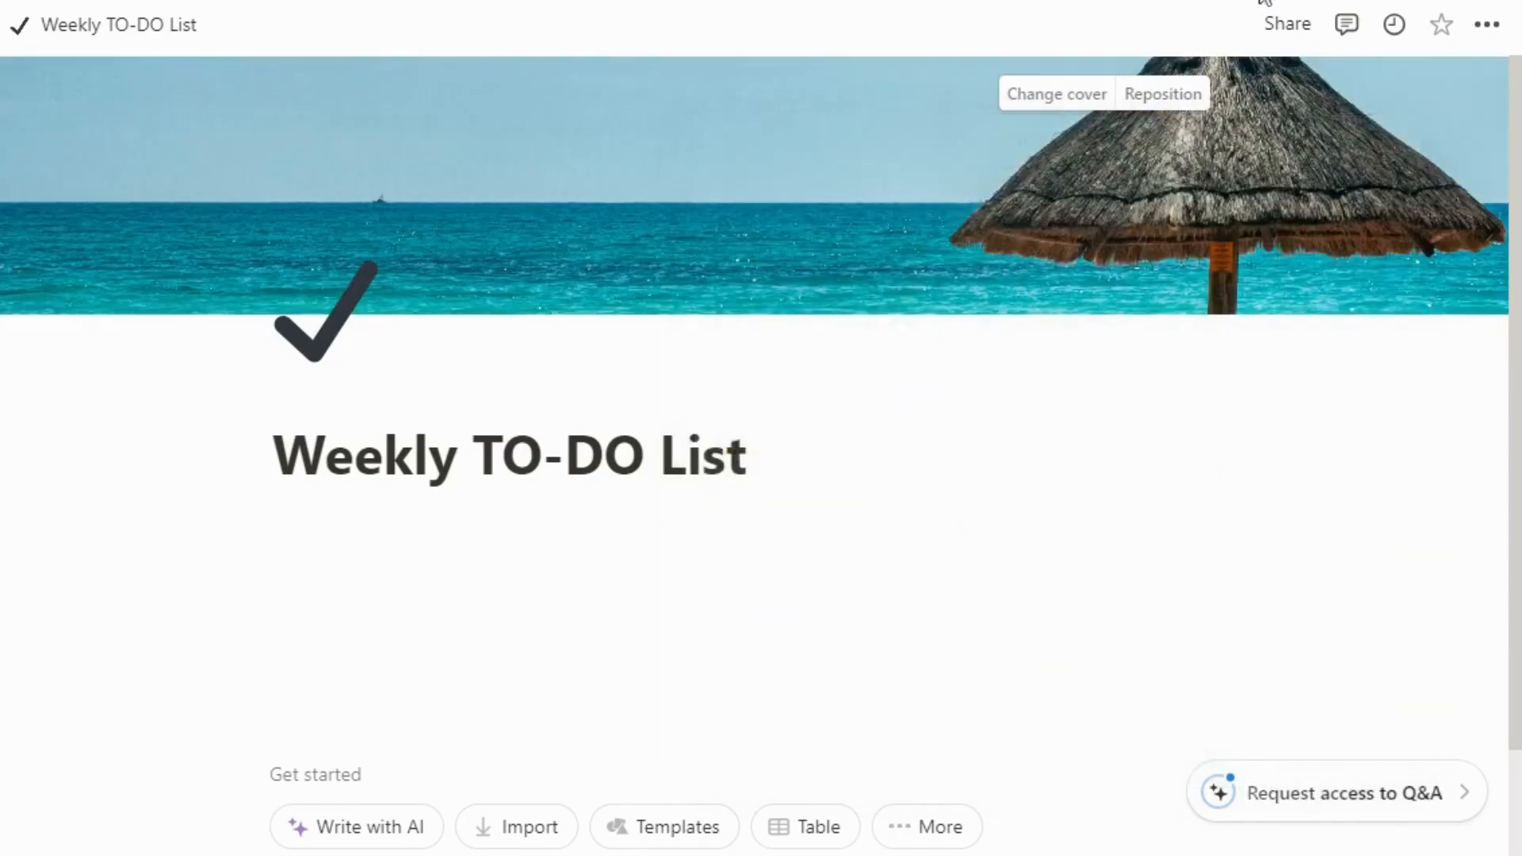
# Step: Reposition the cover photo downward to frame the sky and the umbrella's tip, and save the position
pyautogui.click(1165, 93)
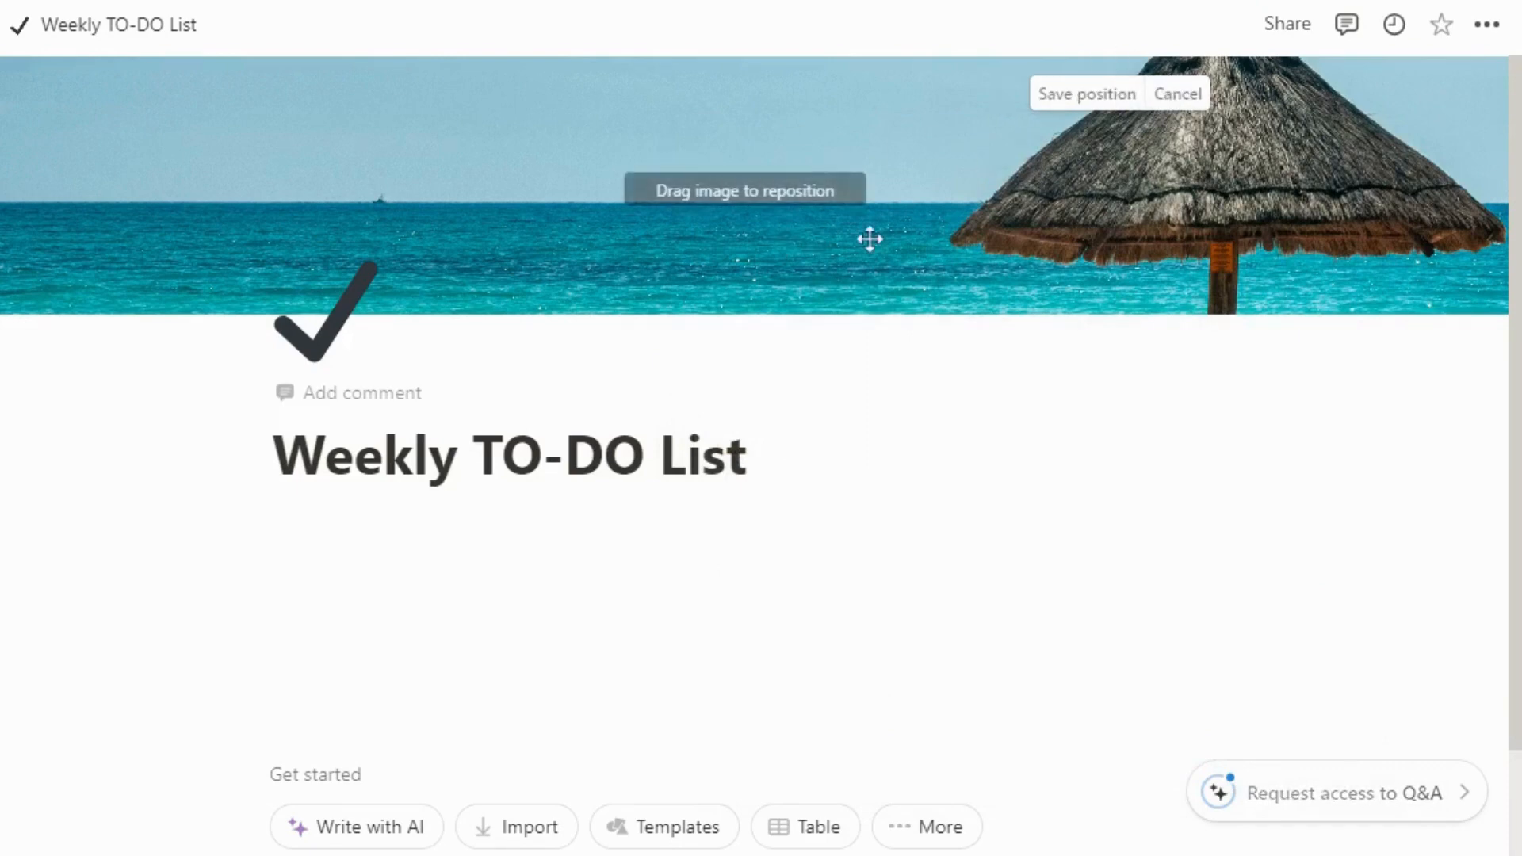
pyautogui.moveTo(869, 238); pyautogui.dragTo(883, 390)
pyautogui.click(1067, 99)
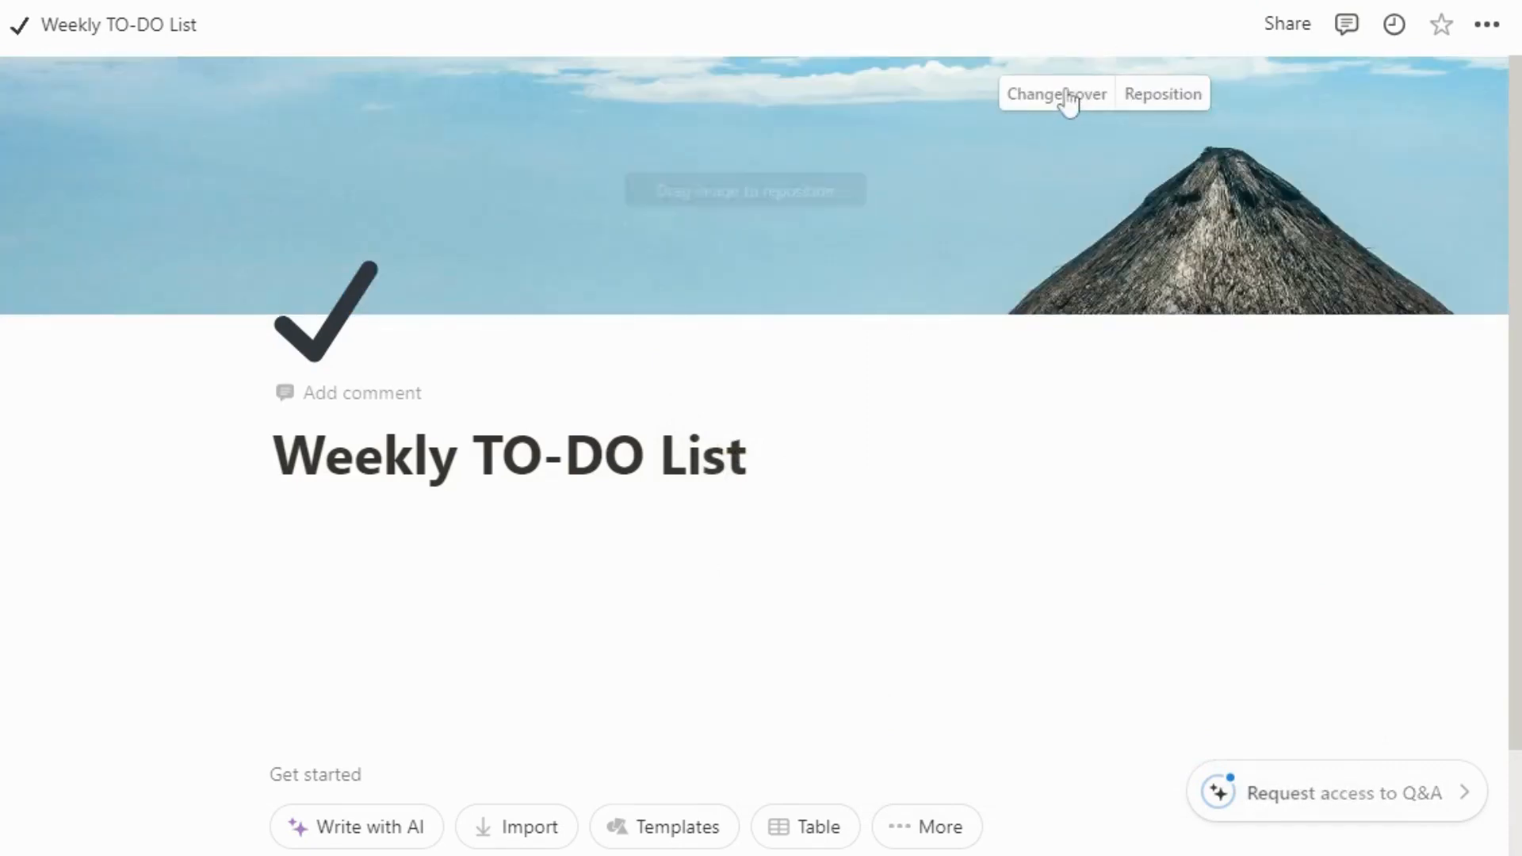
# Step: Turn on small text and full width for the page
pyautogui.click(1498, 16)
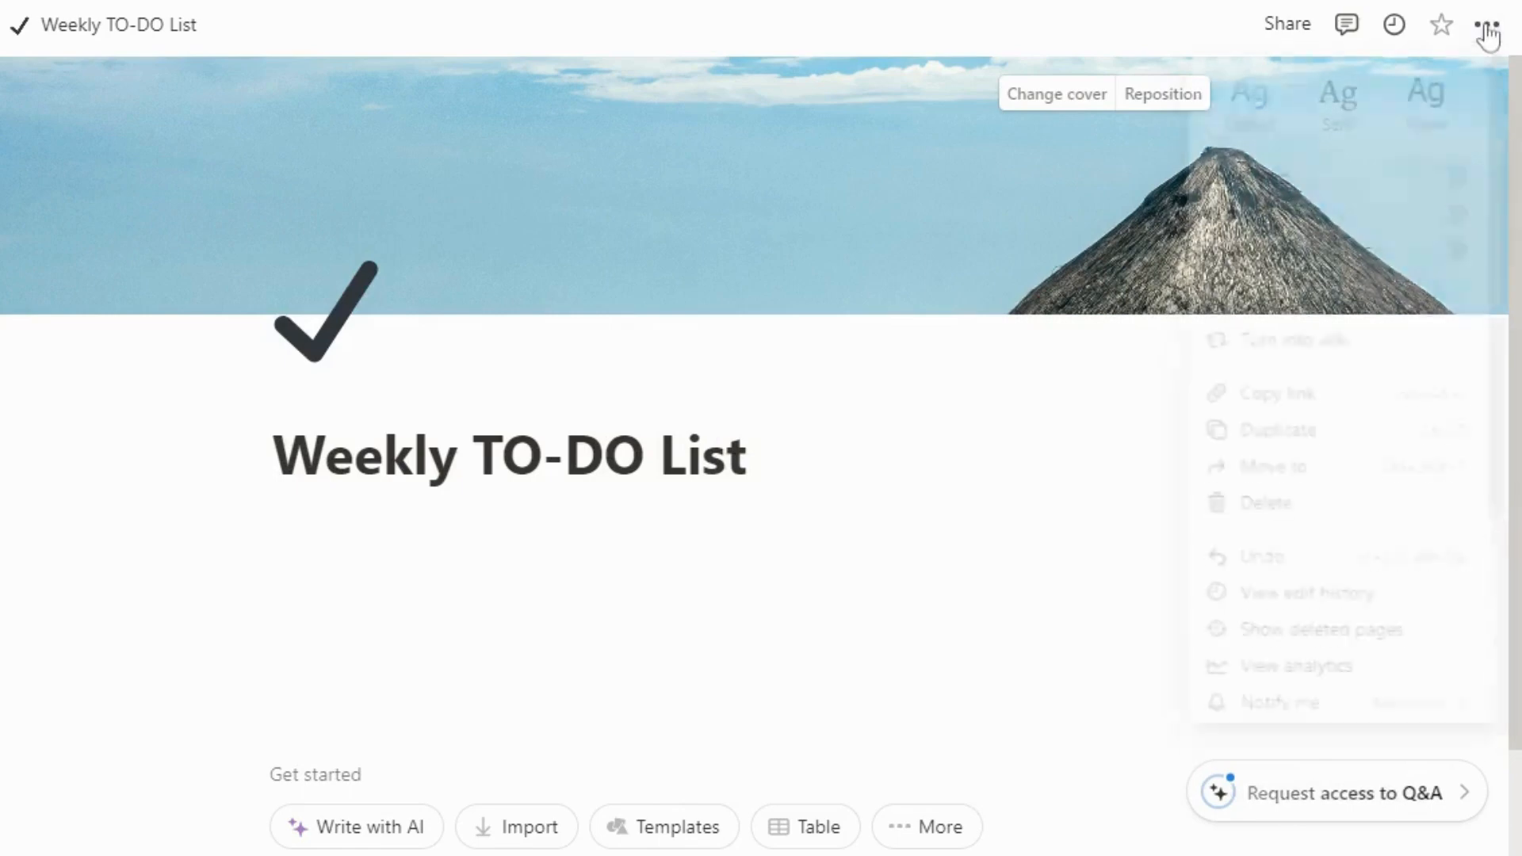
pyautogui.click(1447, 182)
pyautogui.click(1450, 219)
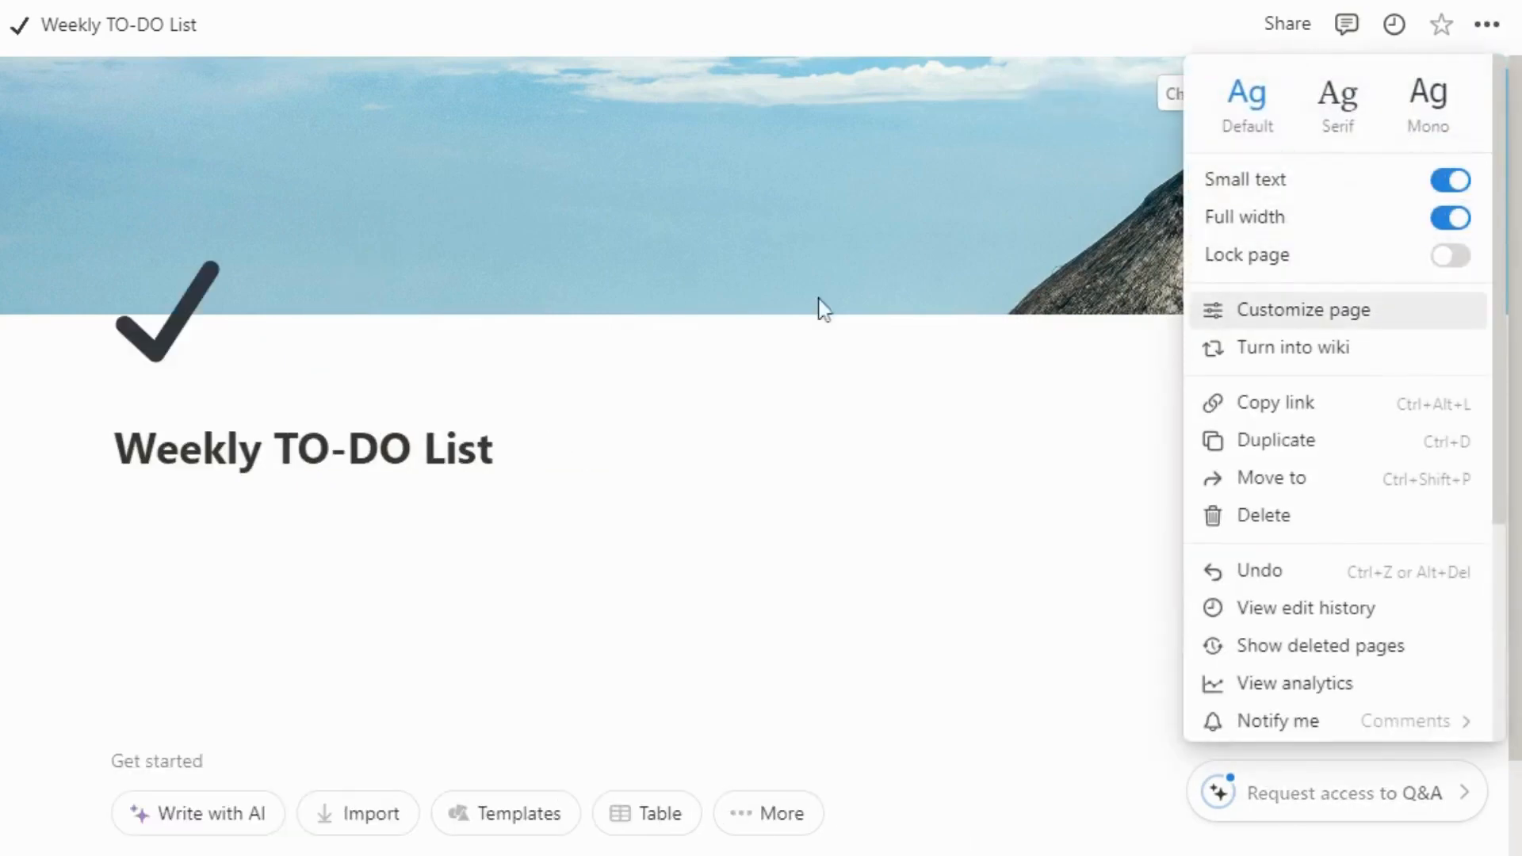
pyautogui.click(478, 433)
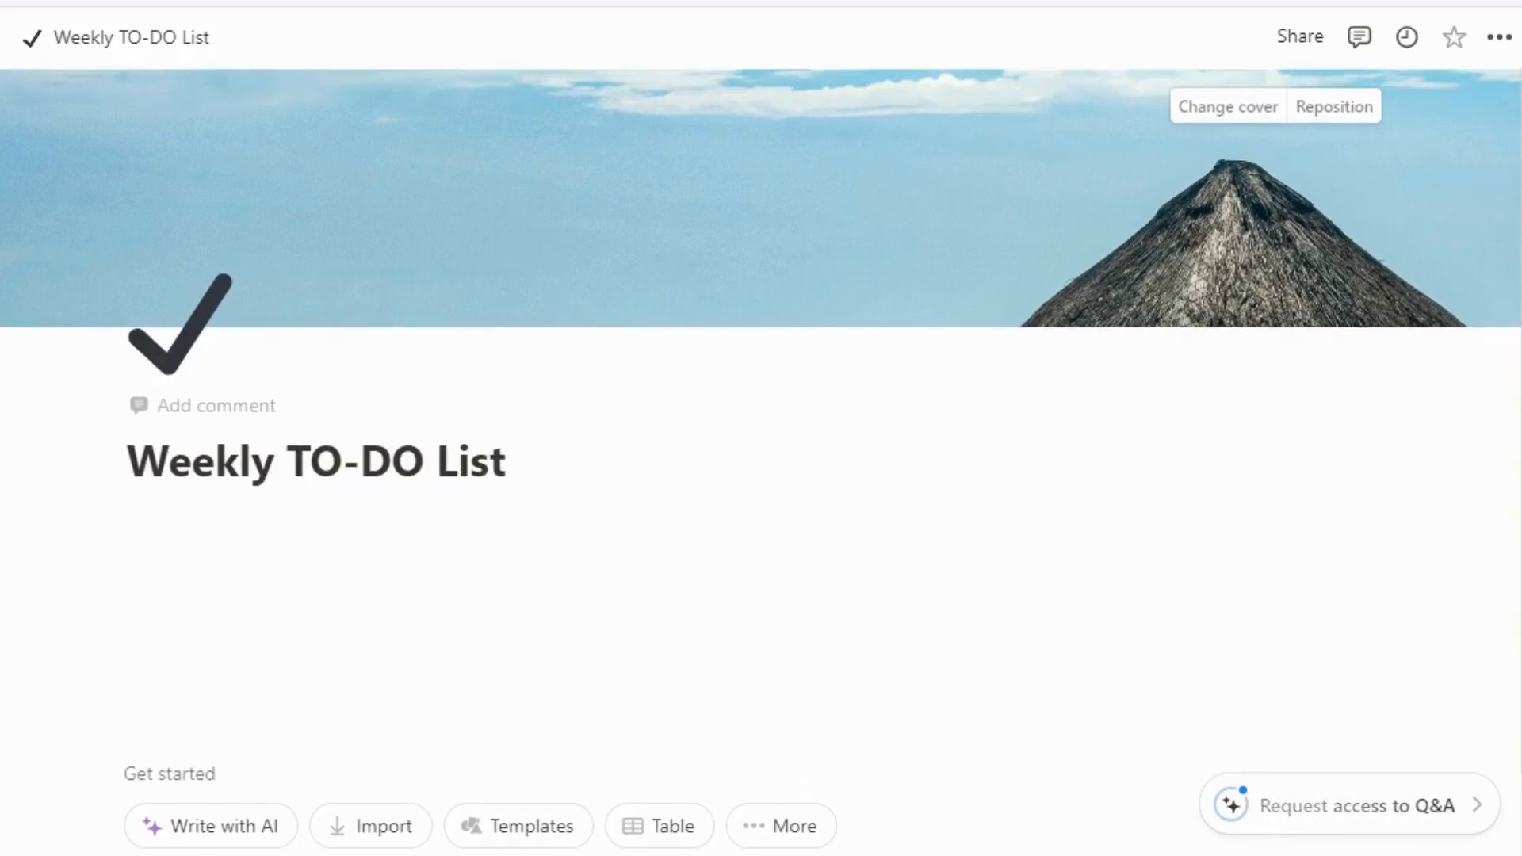
# Step: Insert a calendar view below the page title, using a new database as its data source
pyautogui.scroll(-1, 761, 476)
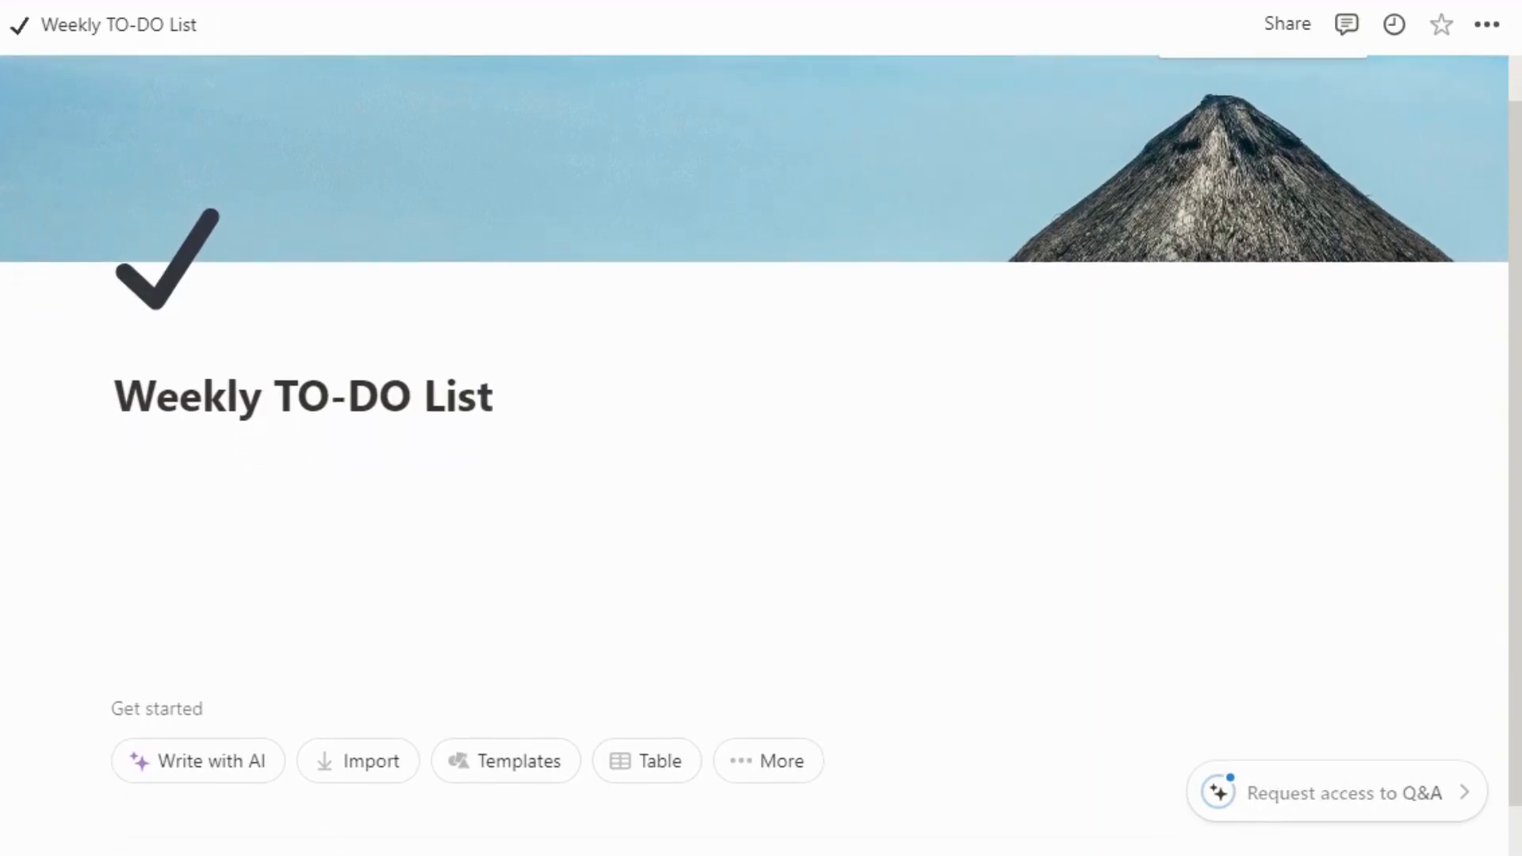
pyautogui.click(317, 453)
pyautogui.write('/')
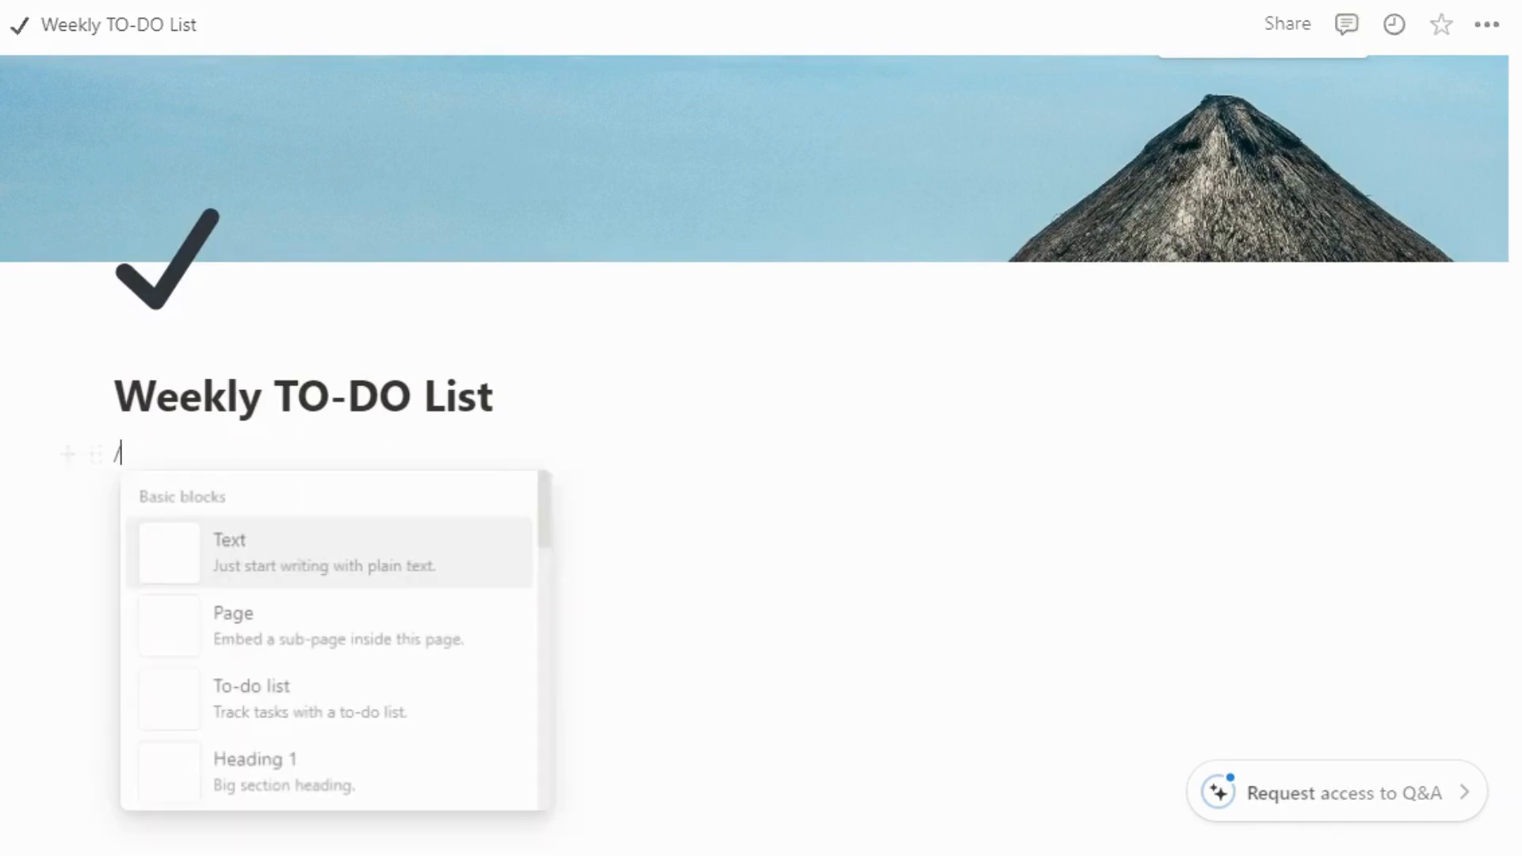
pyautogui.write('cal')
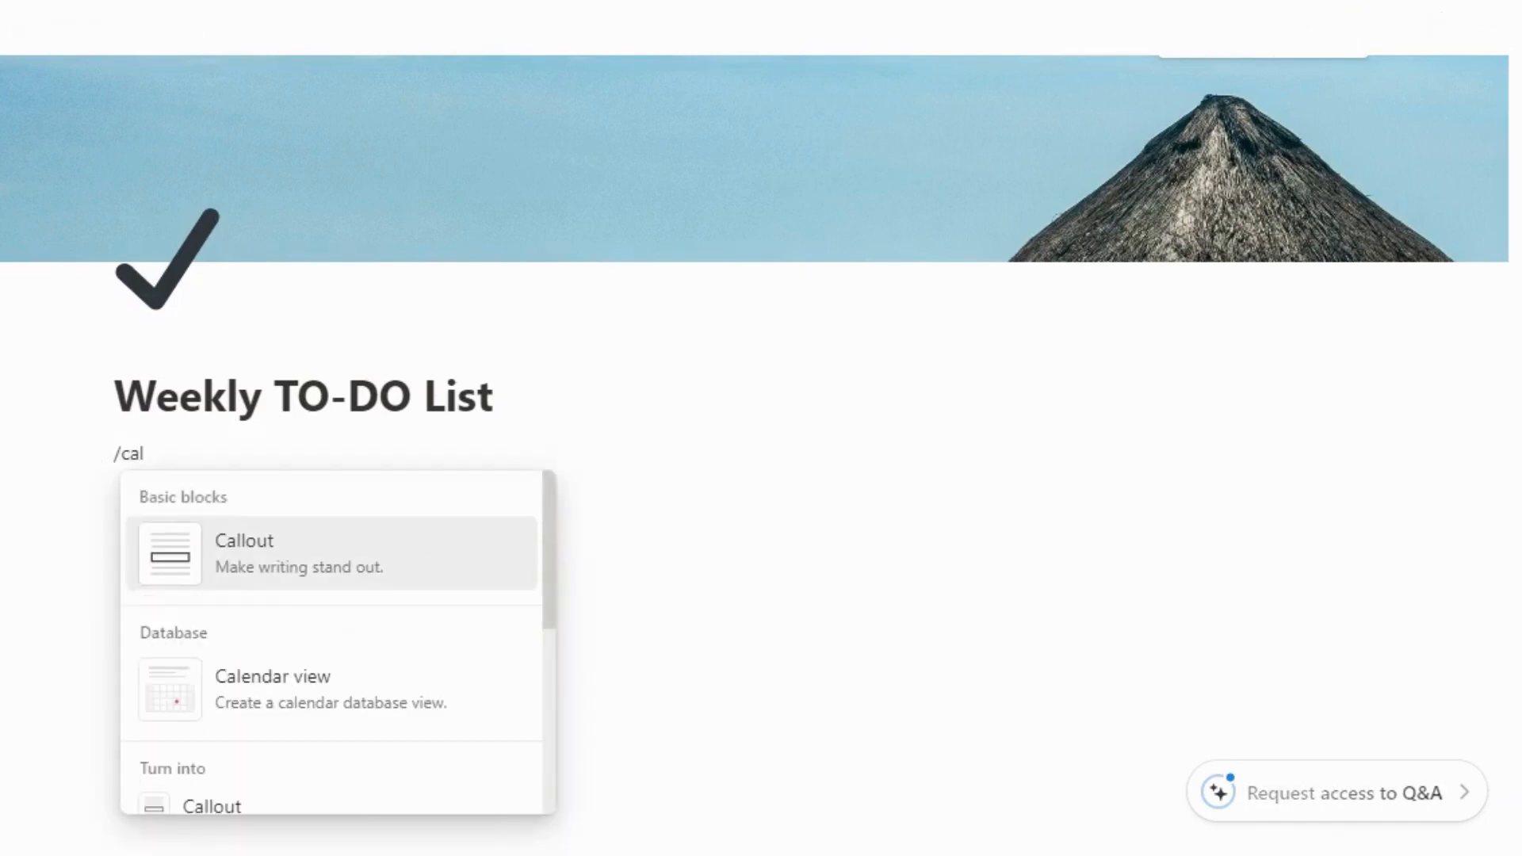
pyautogui.click(262, 701)
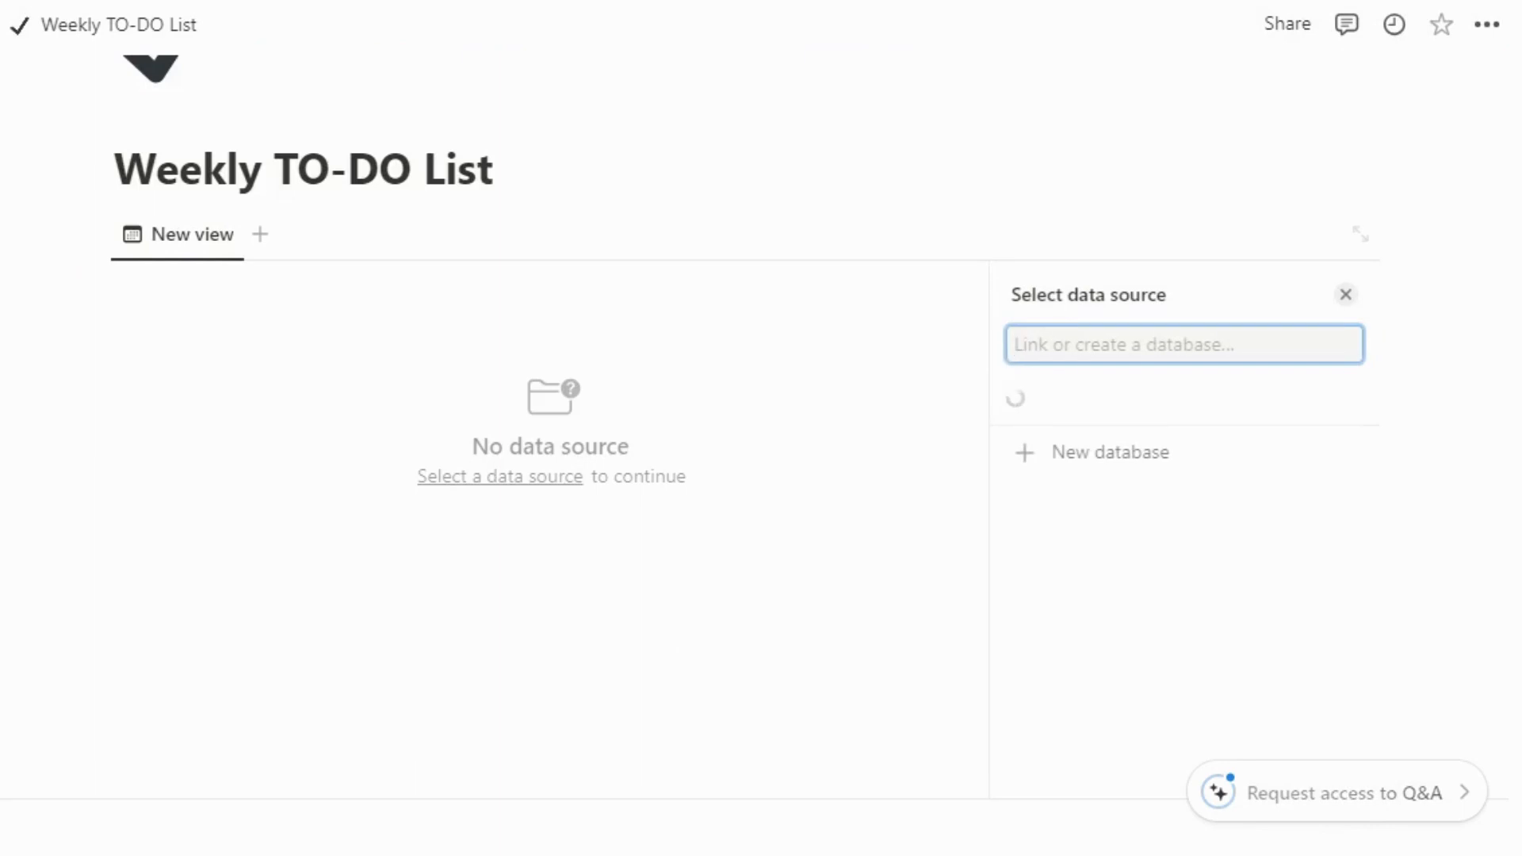
pyautogui.click(1030, 710)
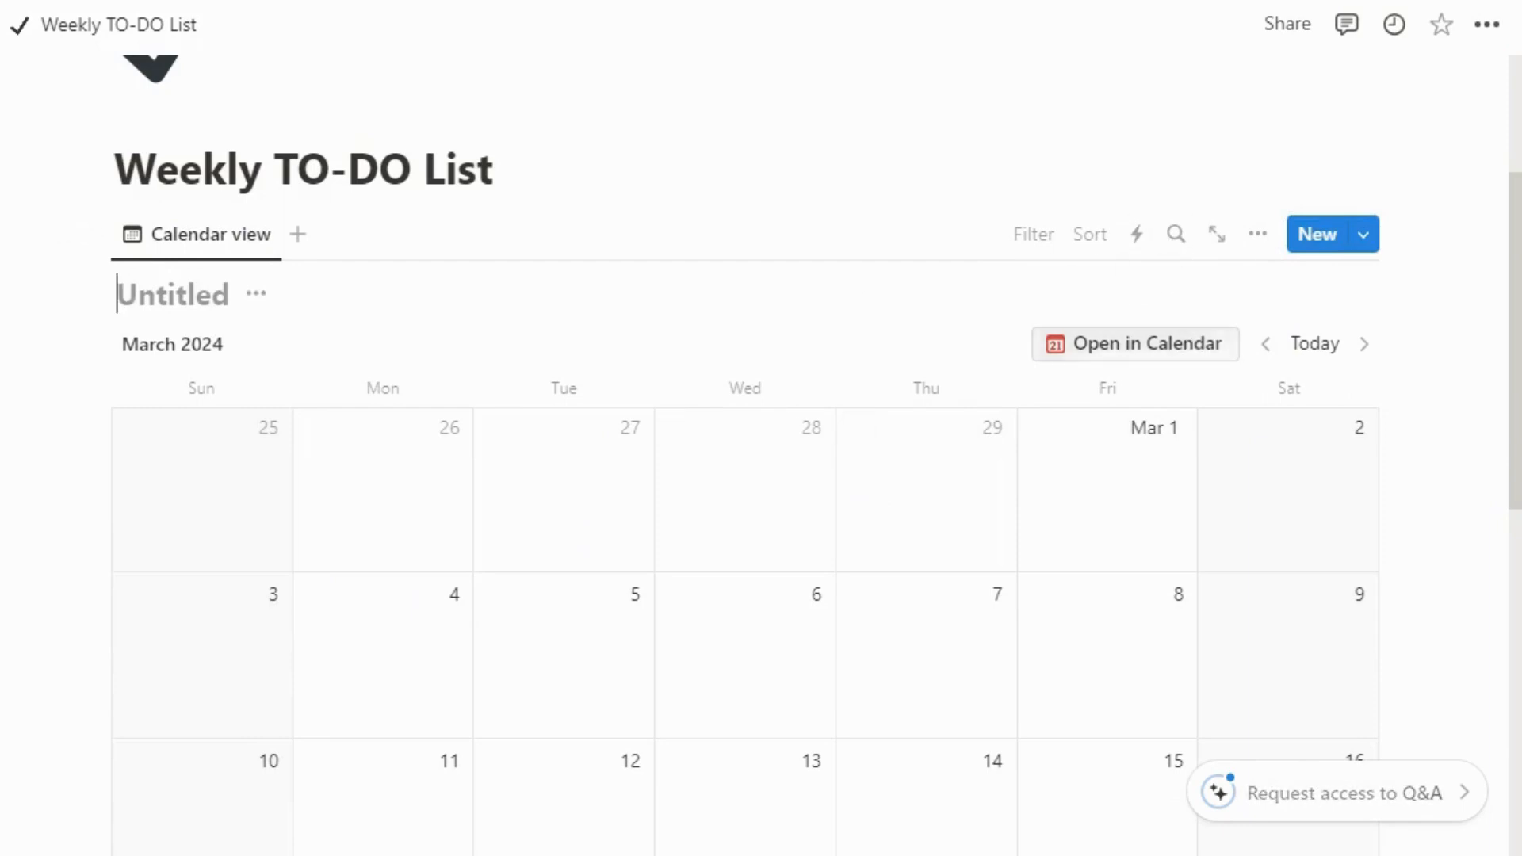
# Step: Change the calendar view's layout to show the calendar as Week
pyautogui.click(1261, 246)
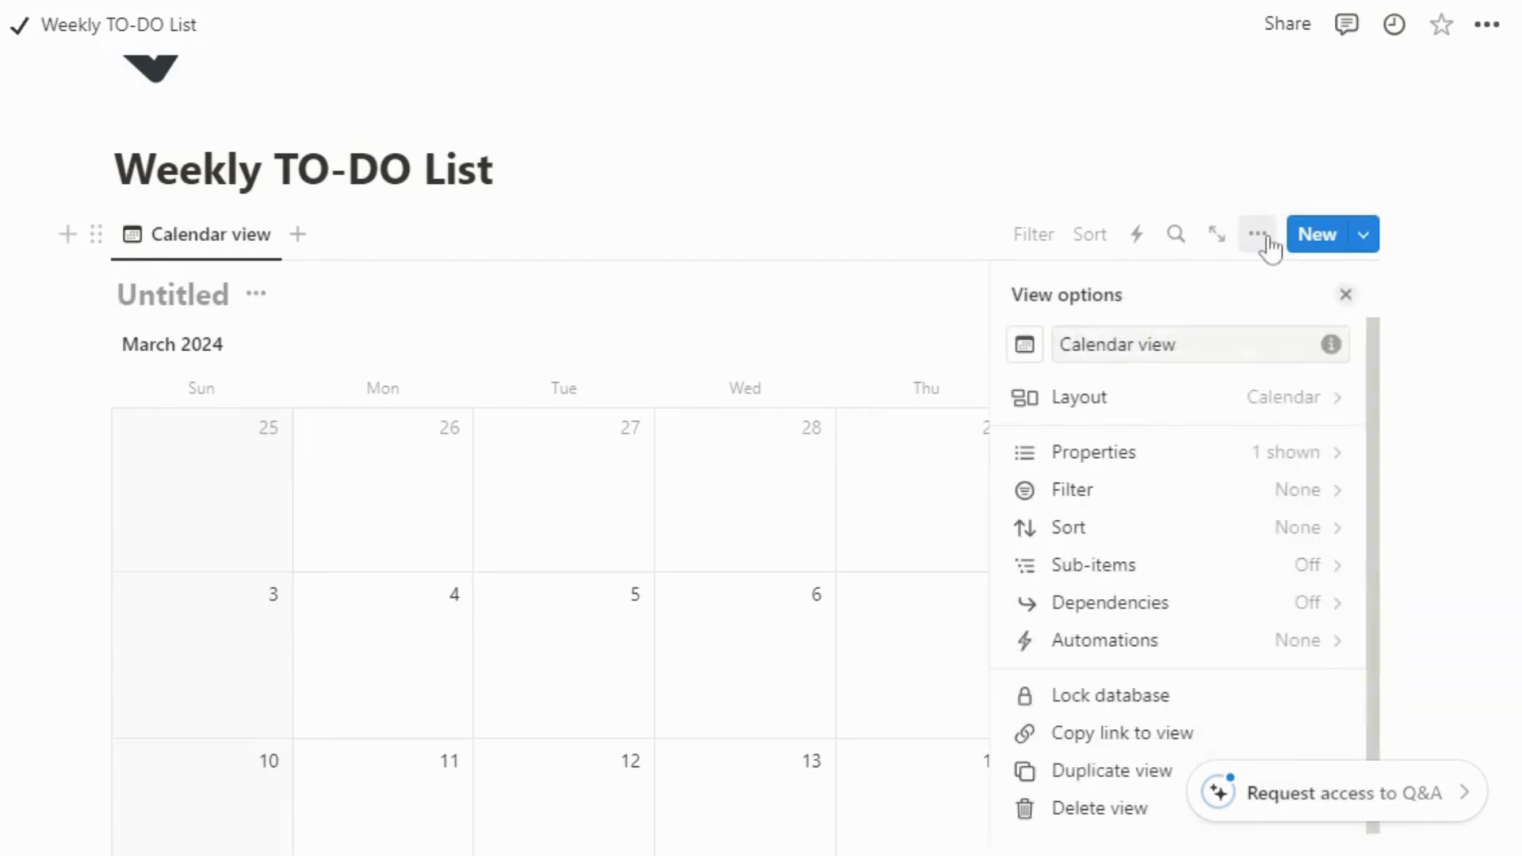
pyautogui.click(1315, 398)
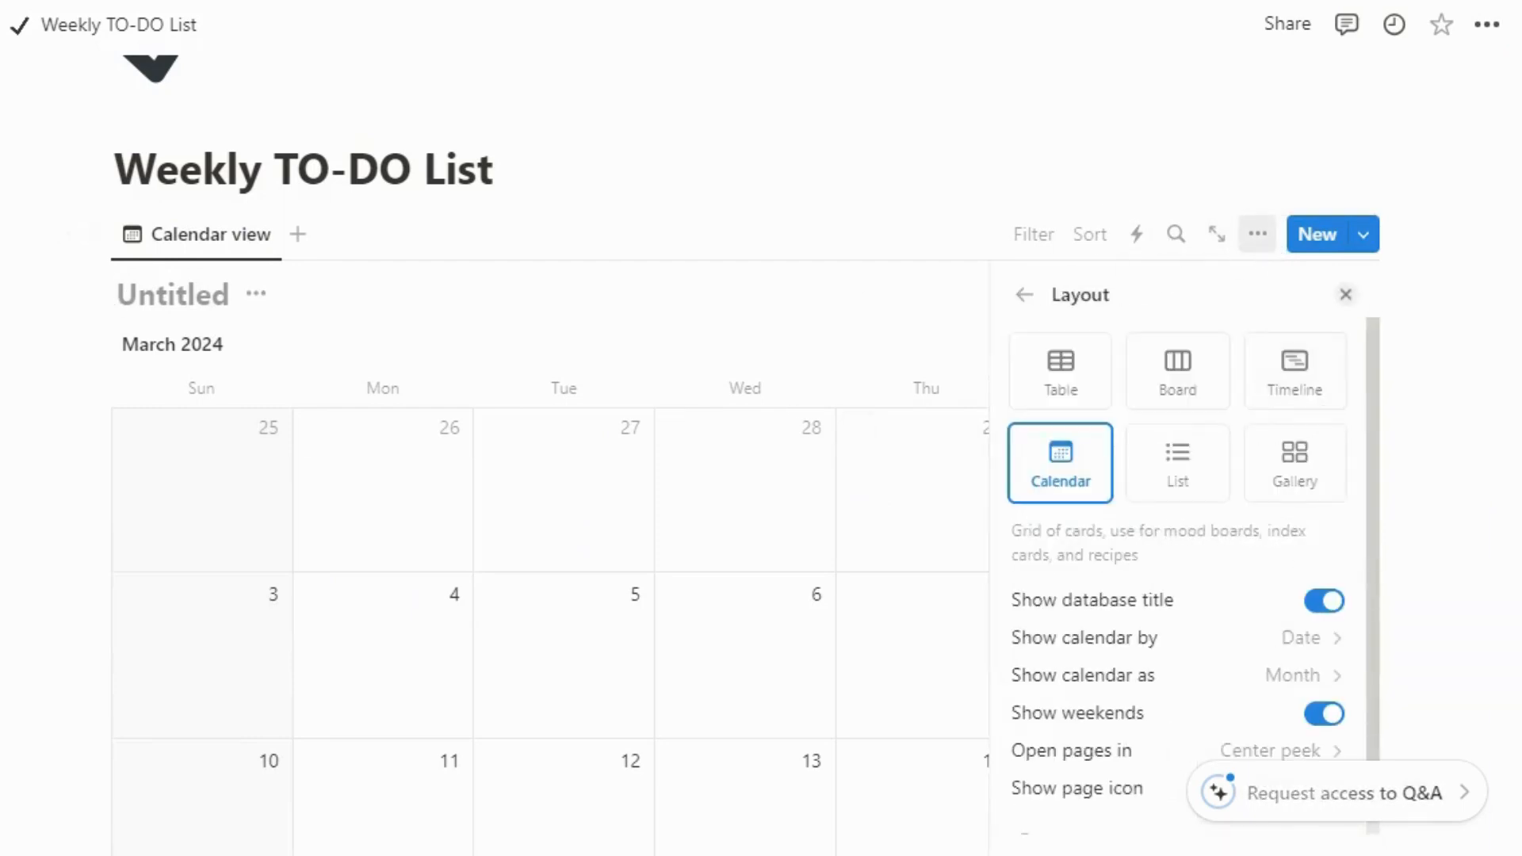
pyautogui.click(1295, 676)
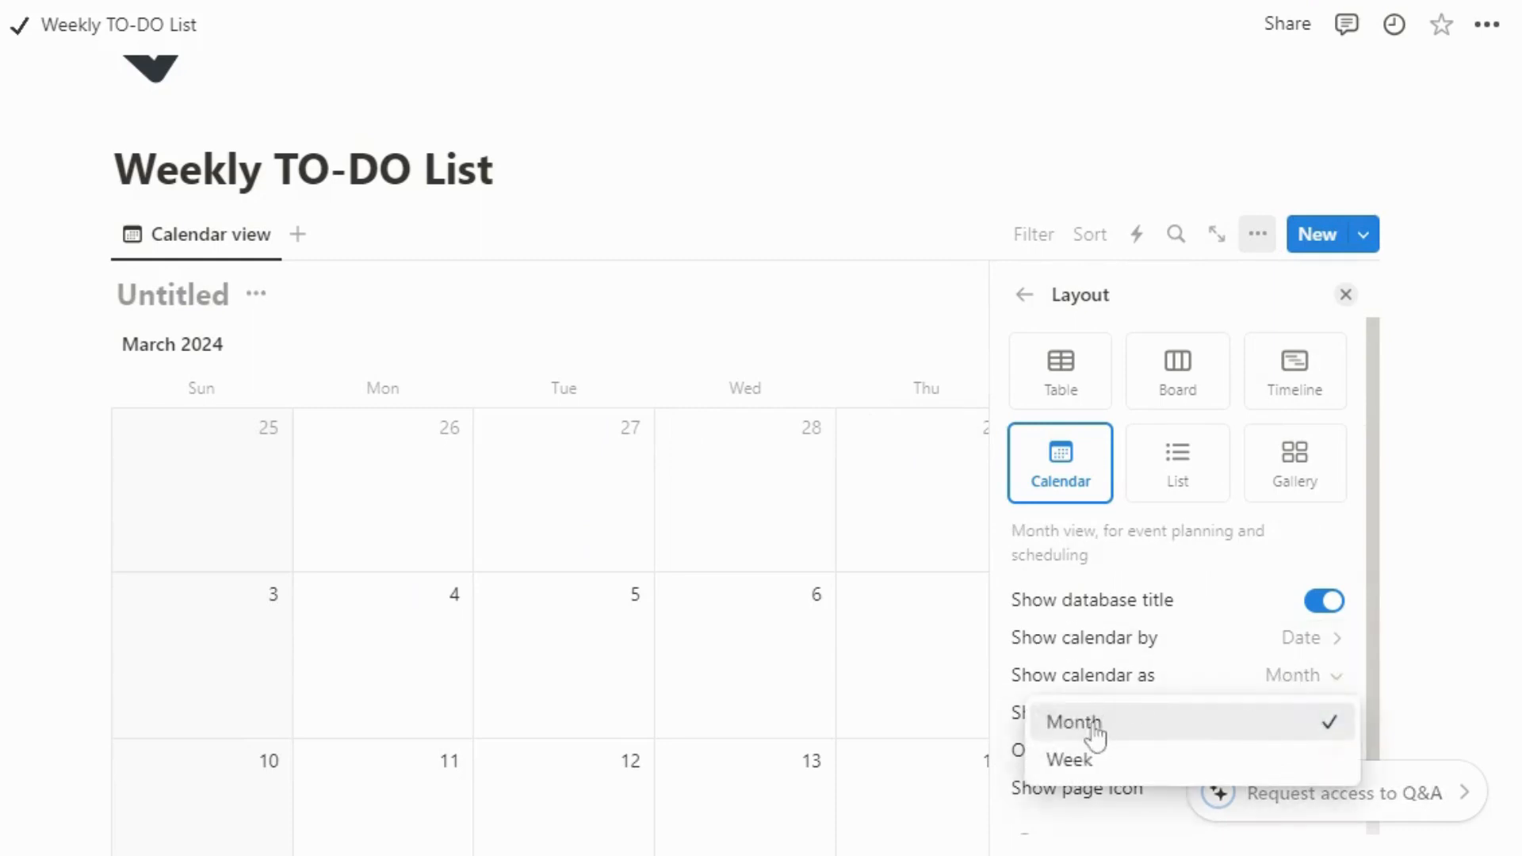
pyautogui.click(1082, 759)
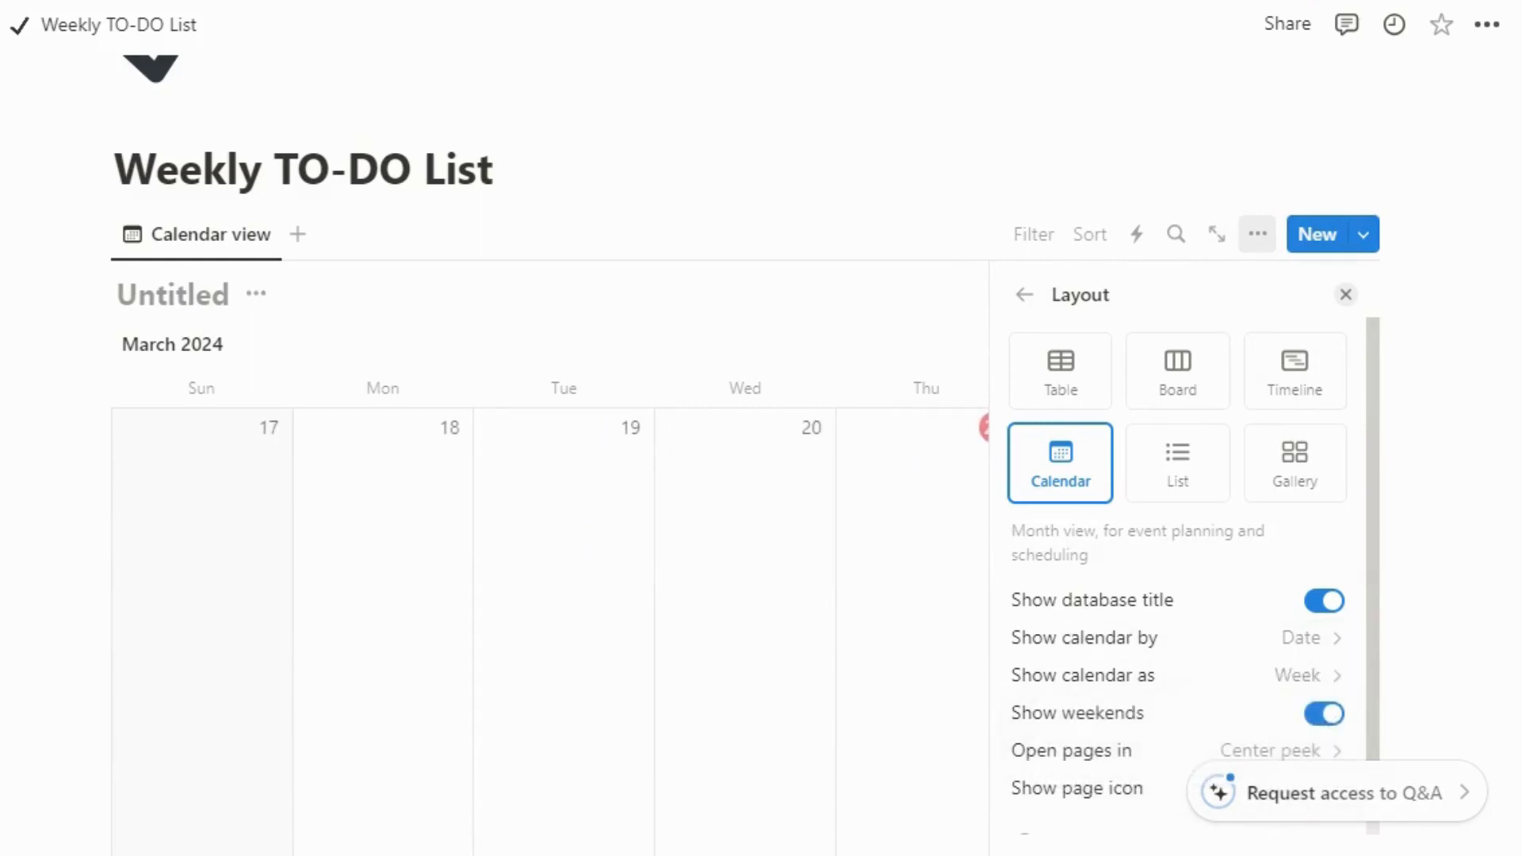
pyautogui.click(1345, 295)
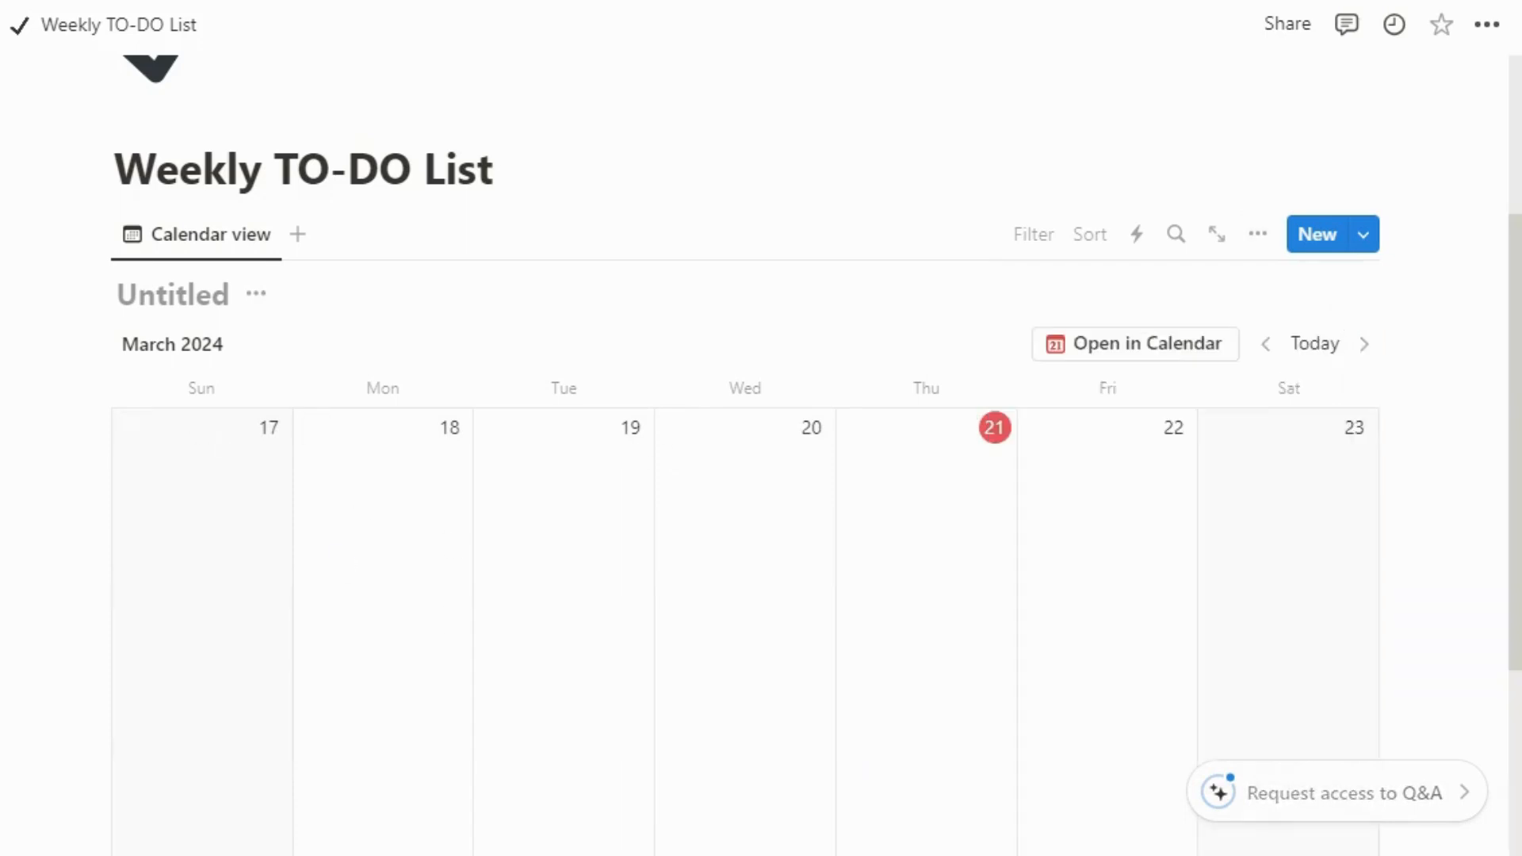
# Step: Name the calendar database "Weekly todo list" and hide the database title
pyautogui.write('Weekly todo list')
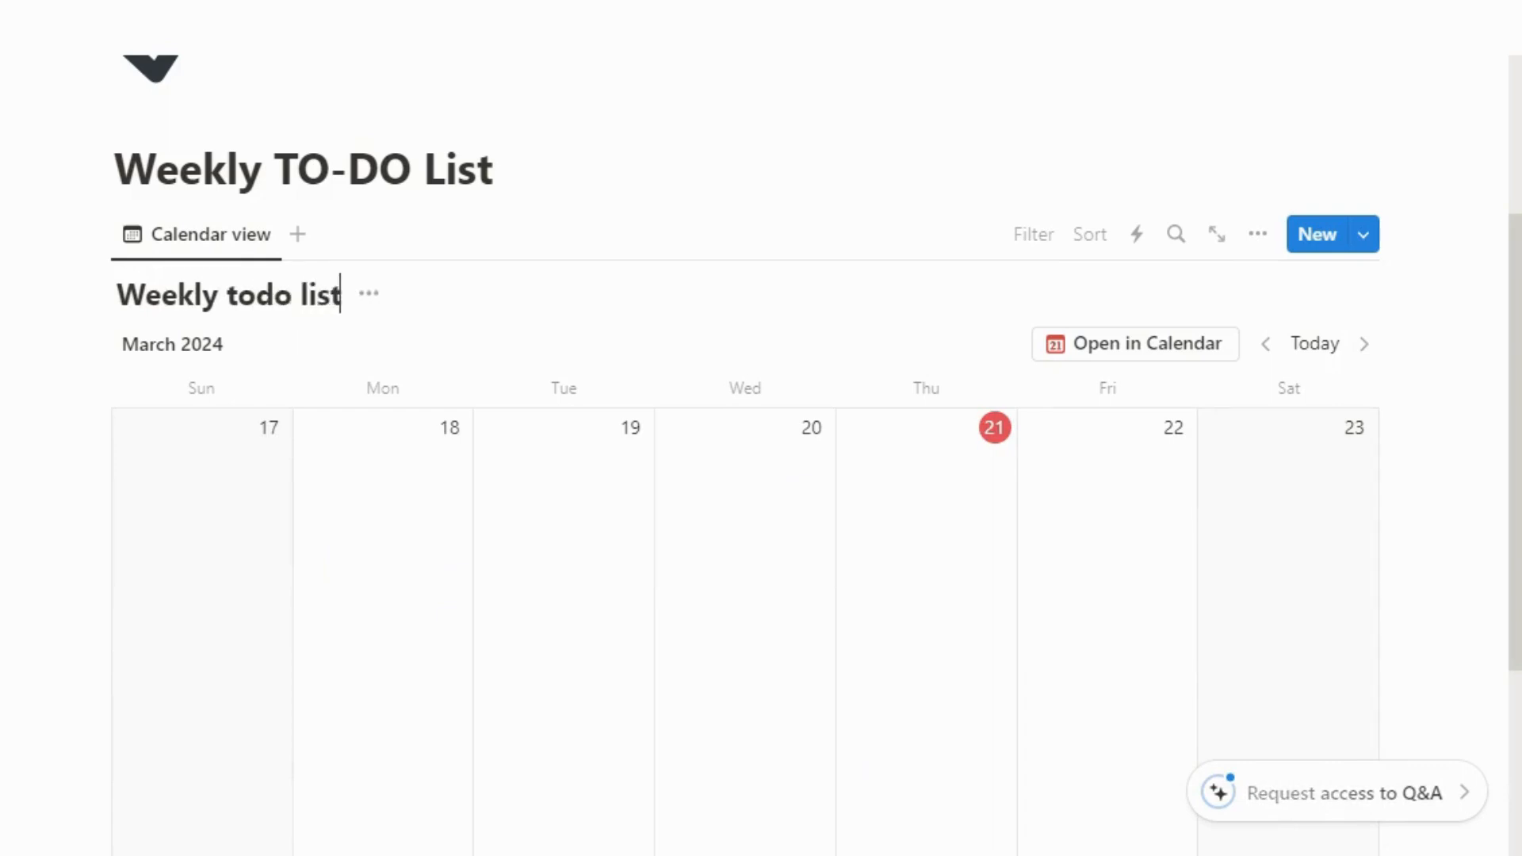
pyautogui.click(370, 295)
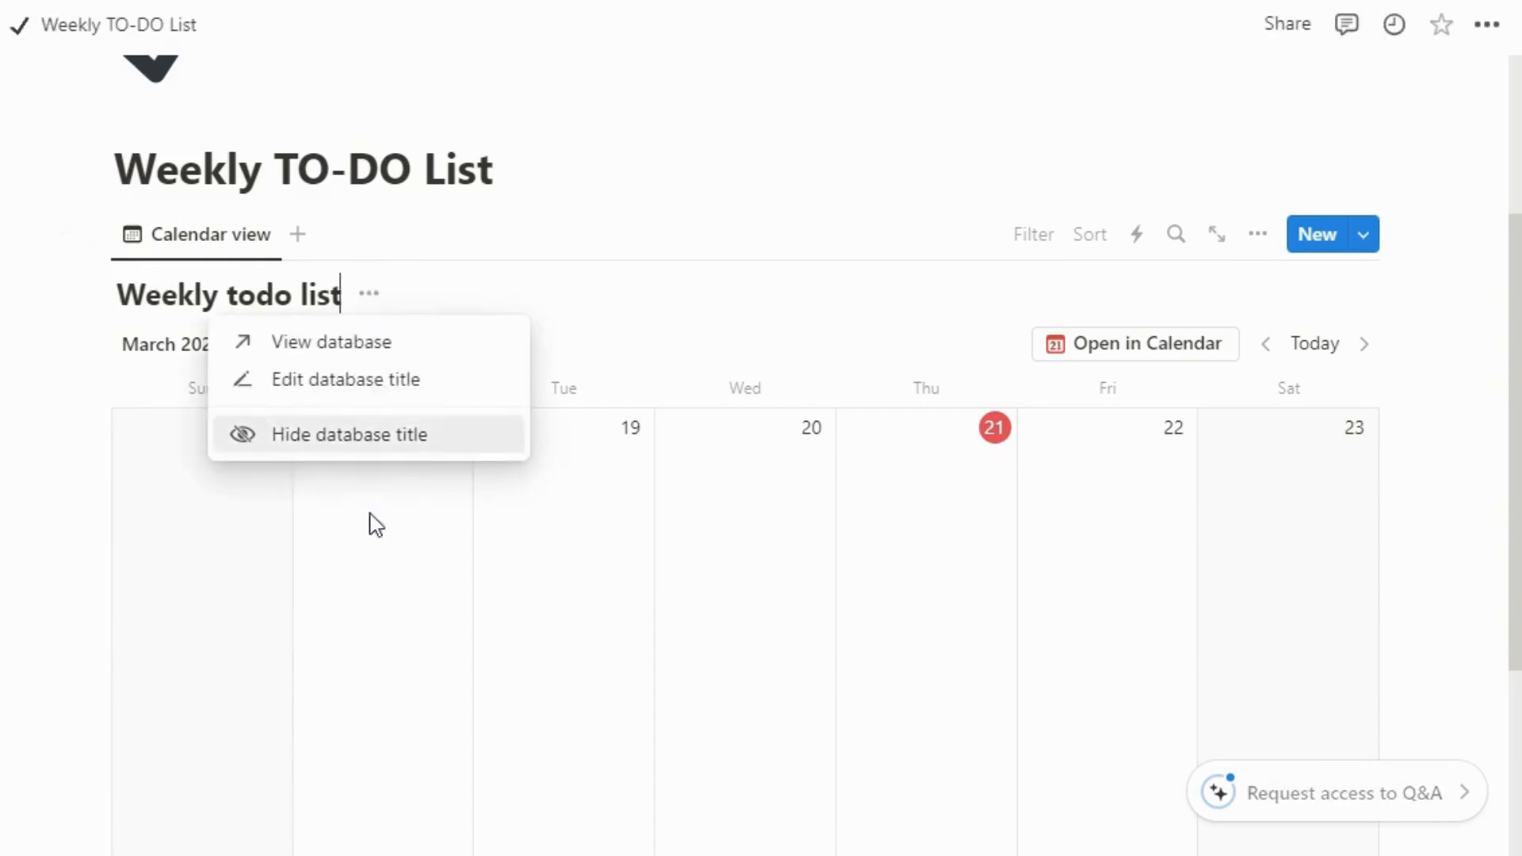
pyautogui.click(338, 449)
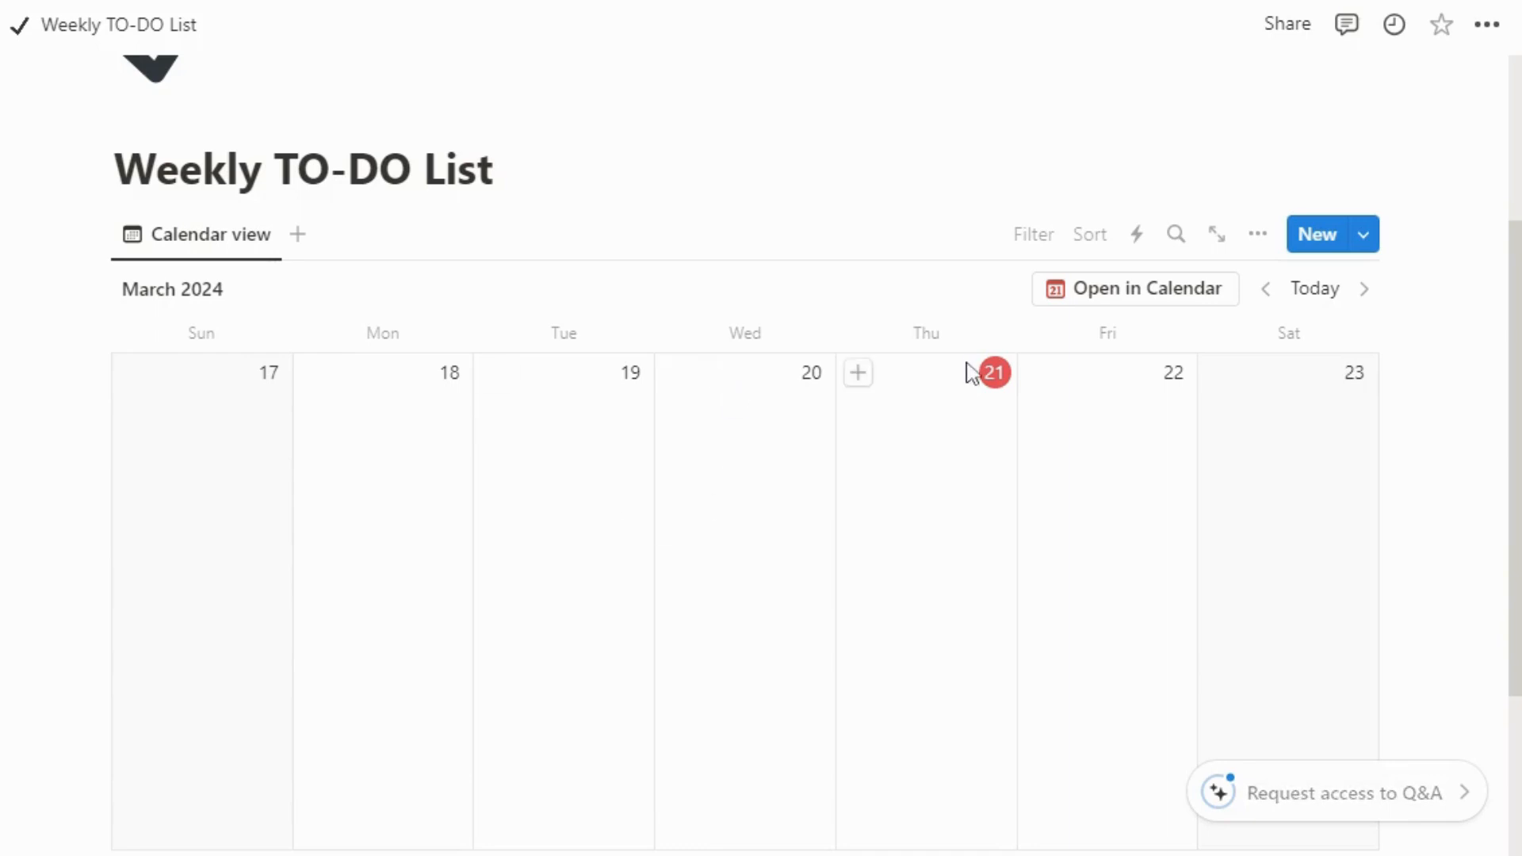
# Step: Add a calendar entry on Thursday, March 21 and title it "Task 1"
pyautogui.scroll(3, 965, 372)
pyautogui.scroll(-5, 969, 372)
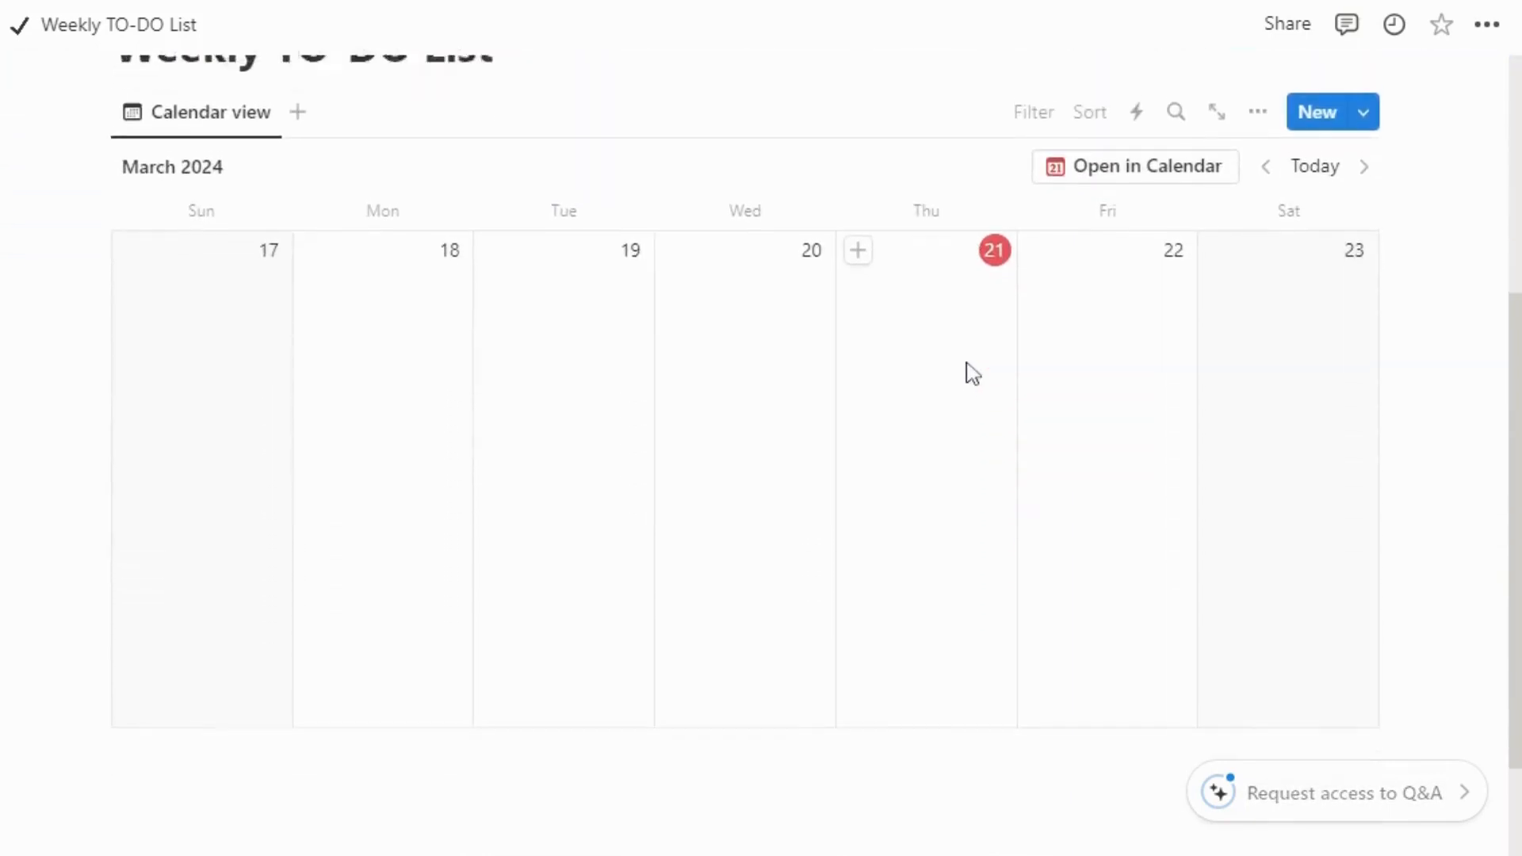
pyautogui.click(870, 235)
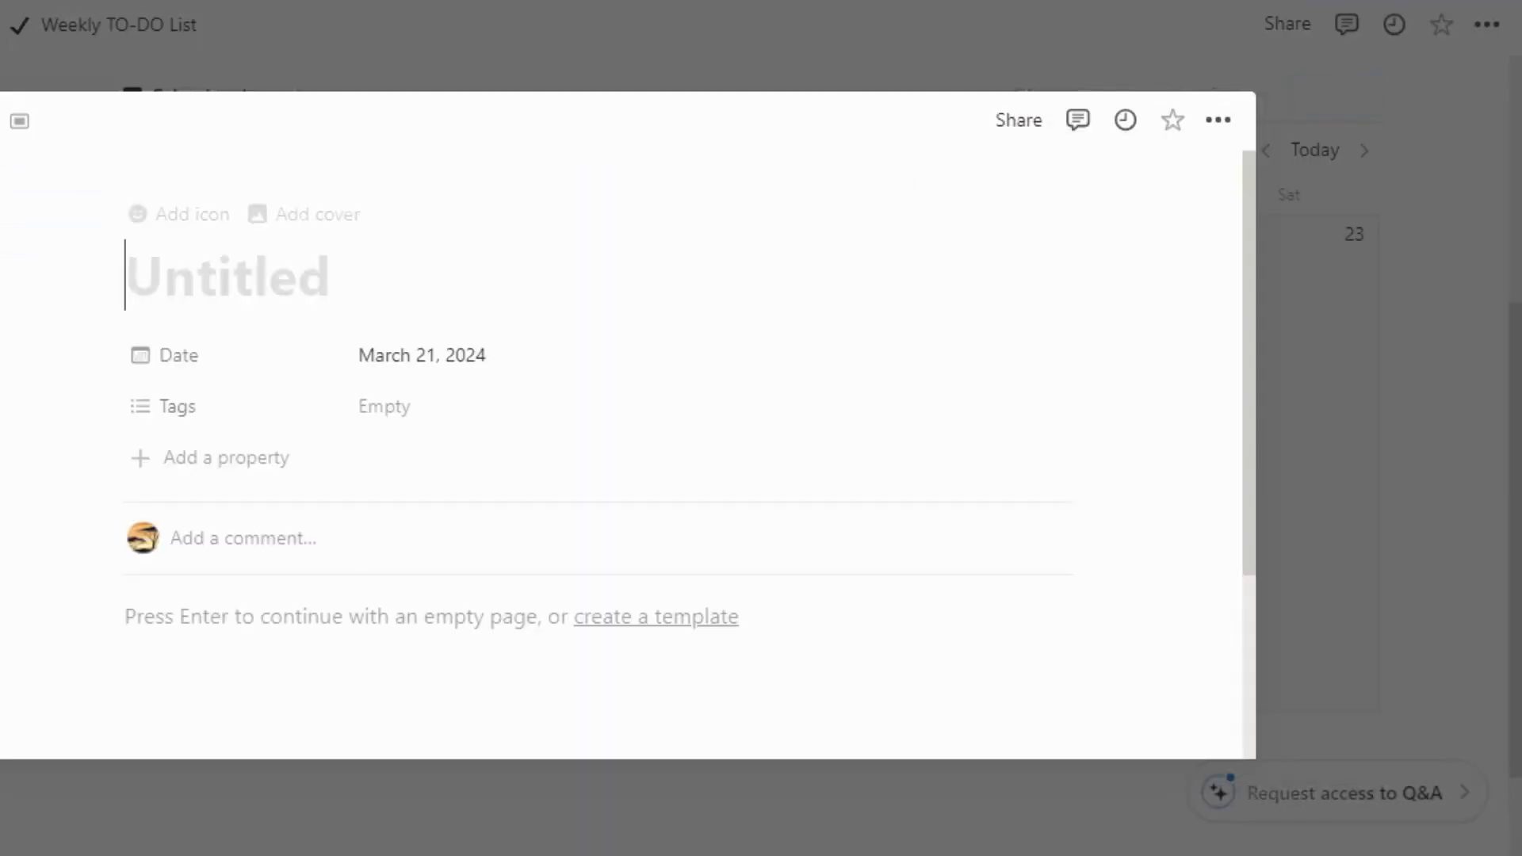
pyautogui.write('Task 1')
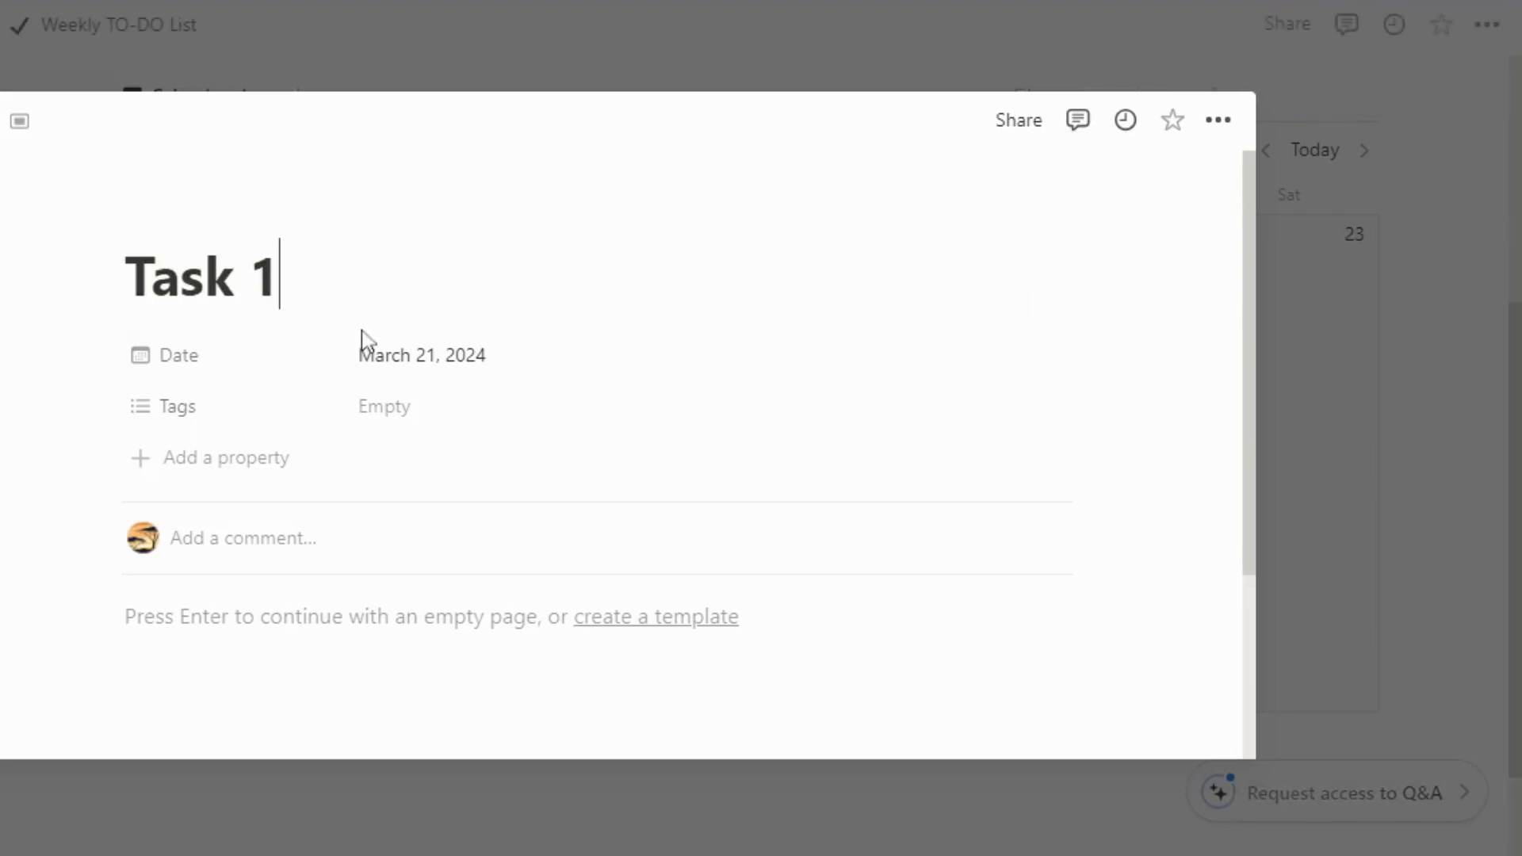
# Step: Include a time in Task 1's date and set it to 4 PM
pyautogui.click(411, 385)
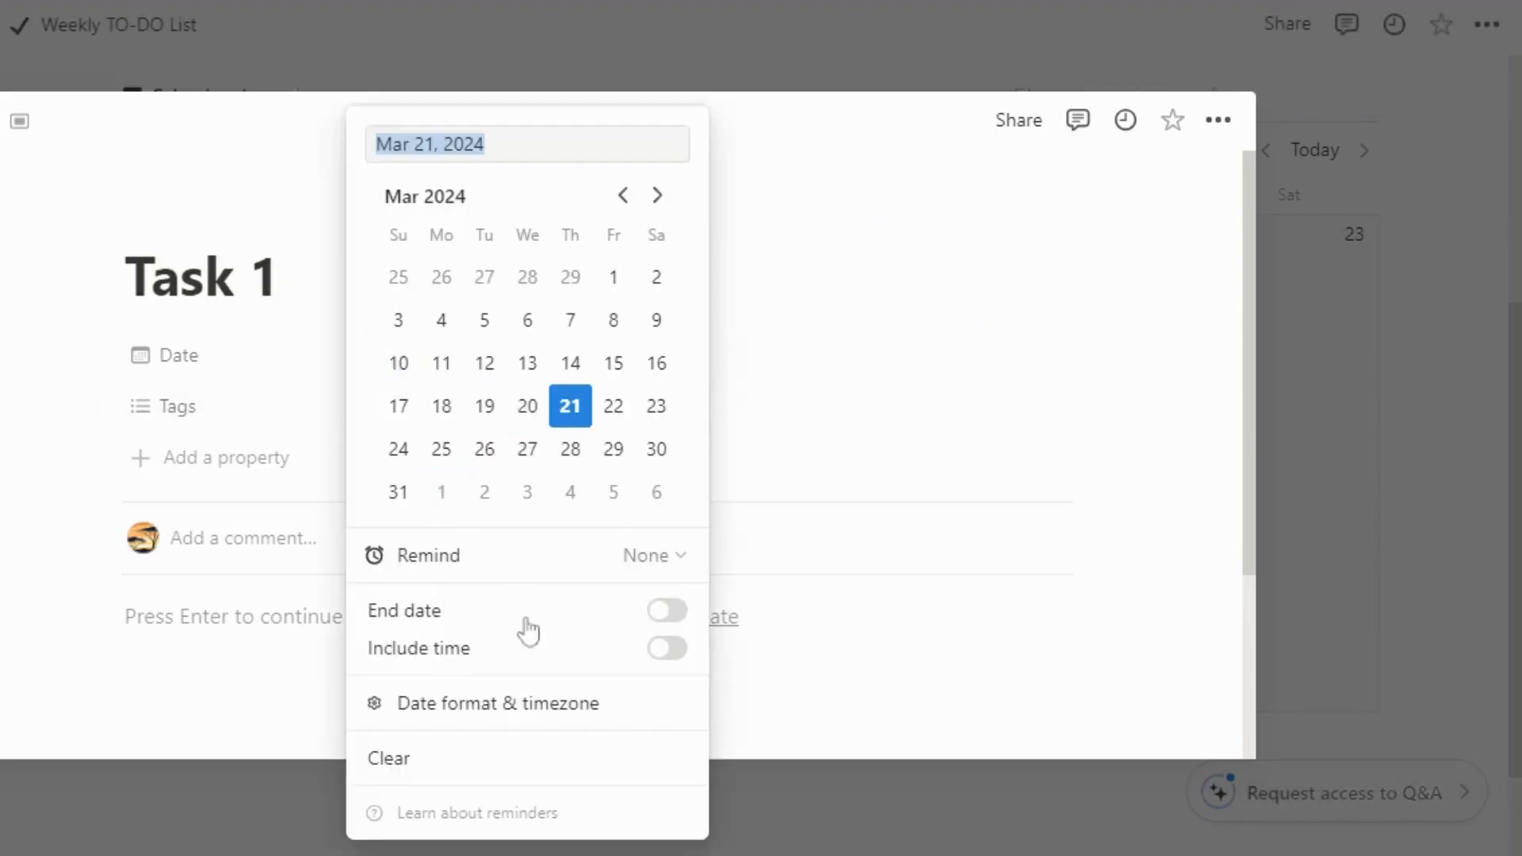
pyautogui.click(668, 650)
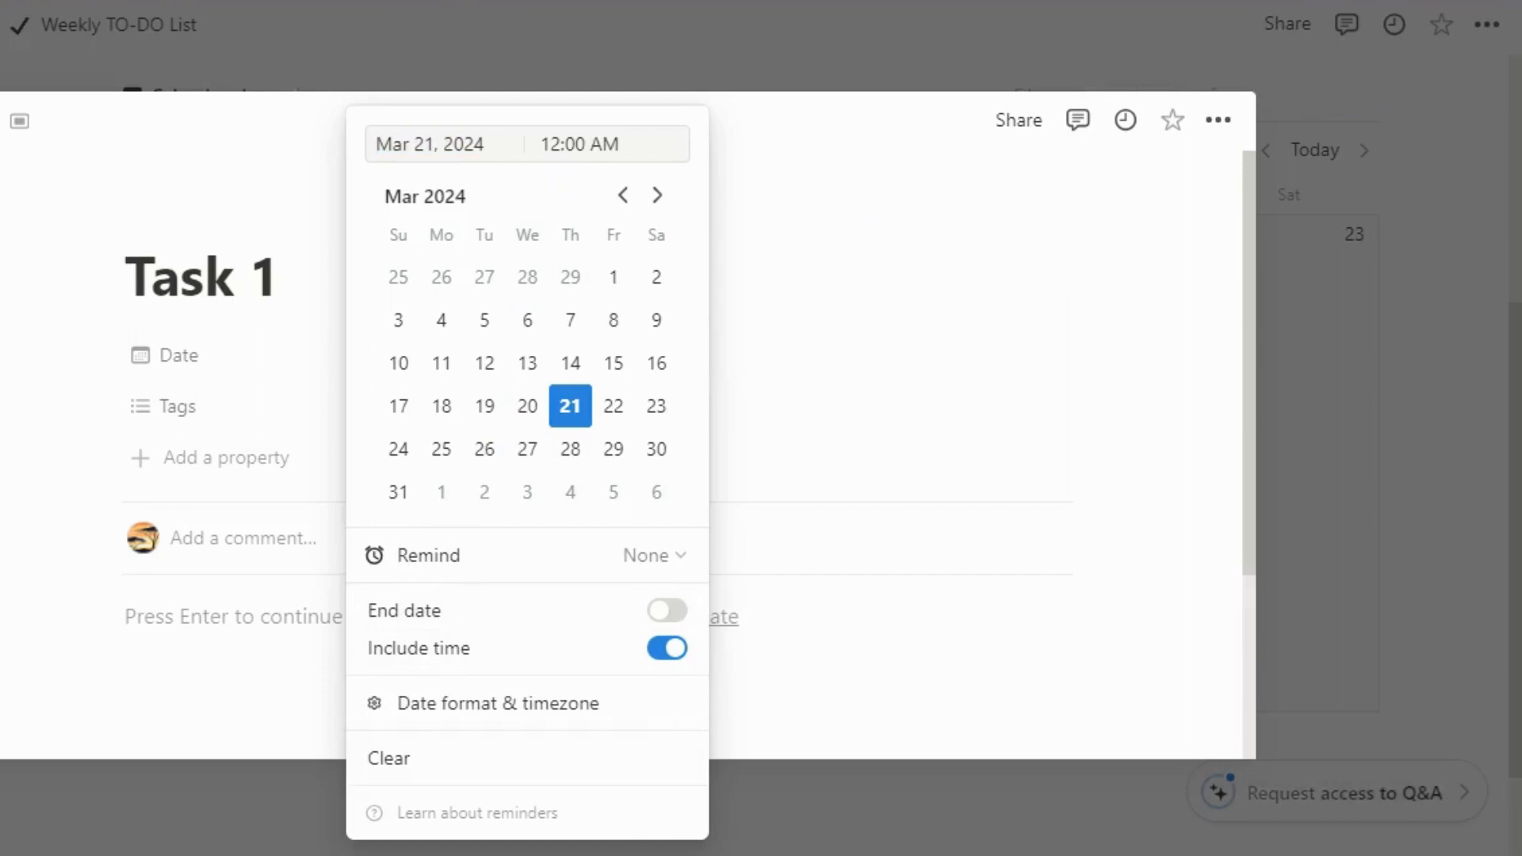
pyautogui.moveTo(586, 144); pyautogui.dragTo(520, 153)
pyautogui.write('4')
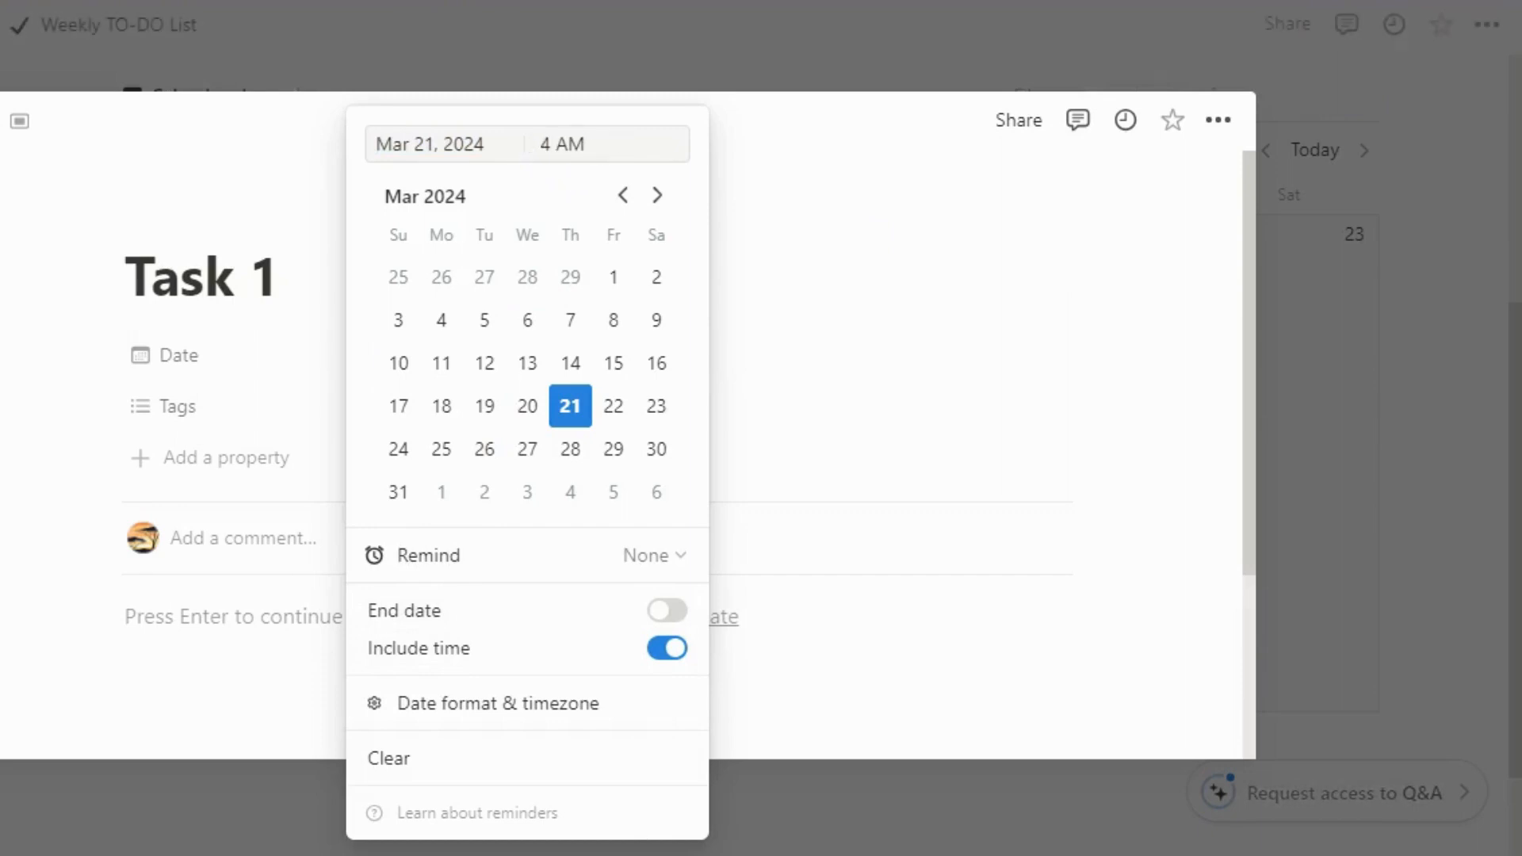
pyautogui.press('BackSpace')
pyautogui.write('P')
pyautogui.click(777, 187)
# Step: Create the tag "Office Task" and assign it to Task 1
pyautogui.click(385, 418)
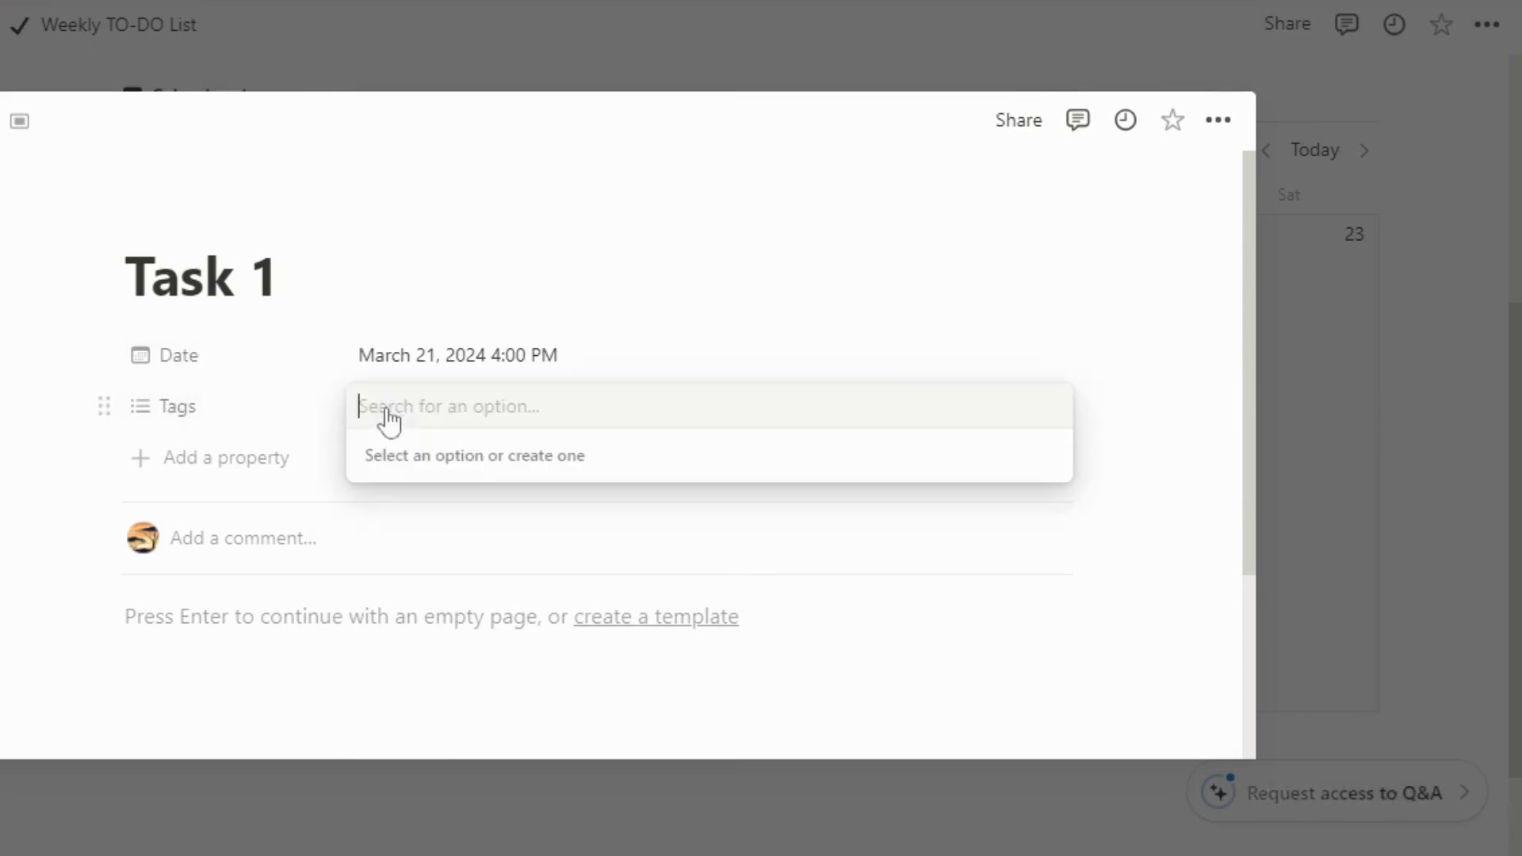
pyautogui.write('O')
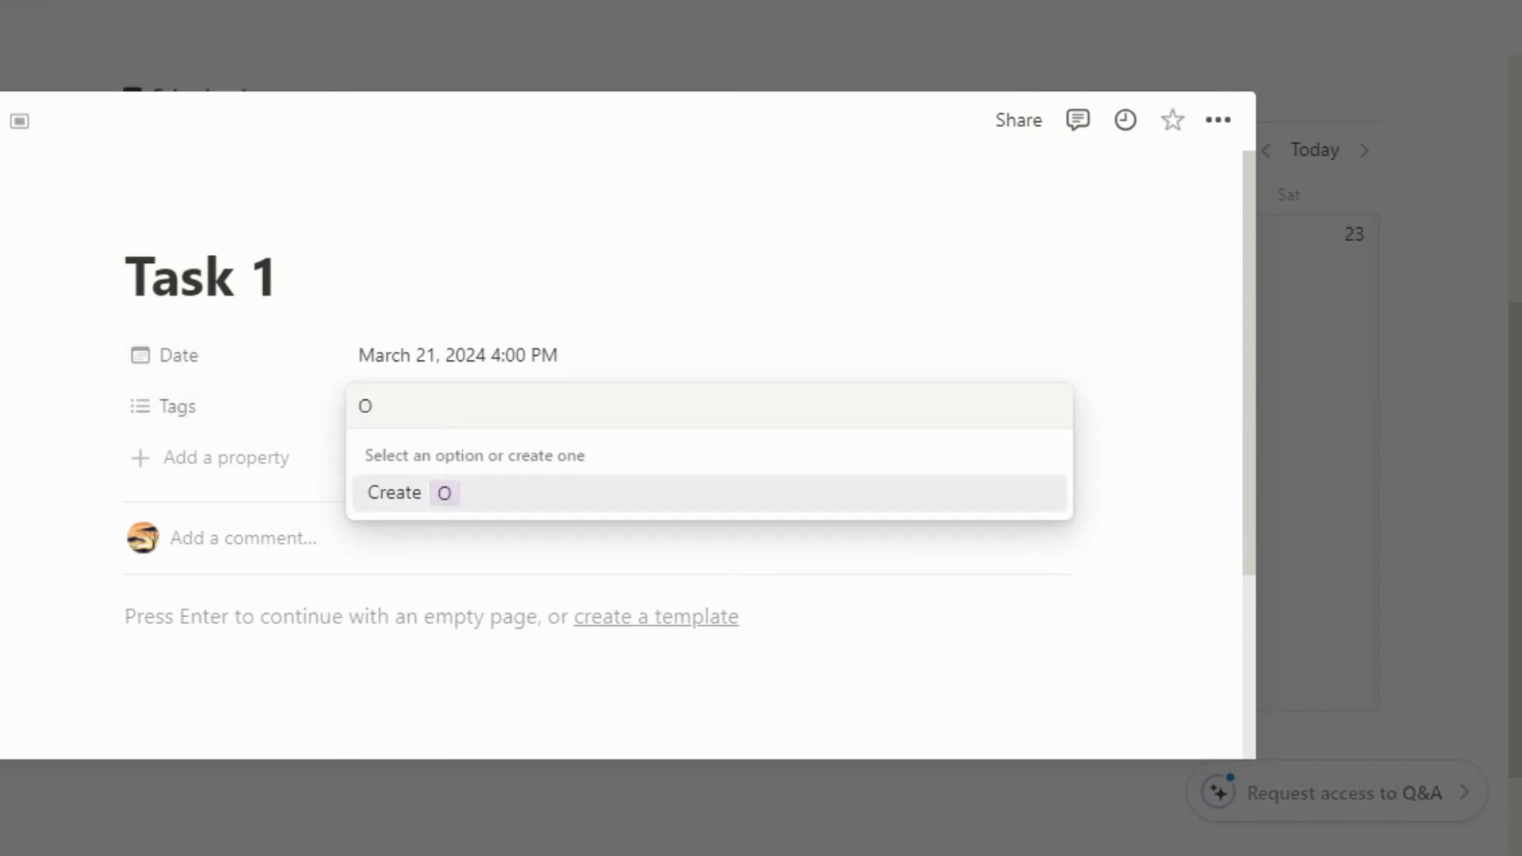
pyautogui.write('ffice')
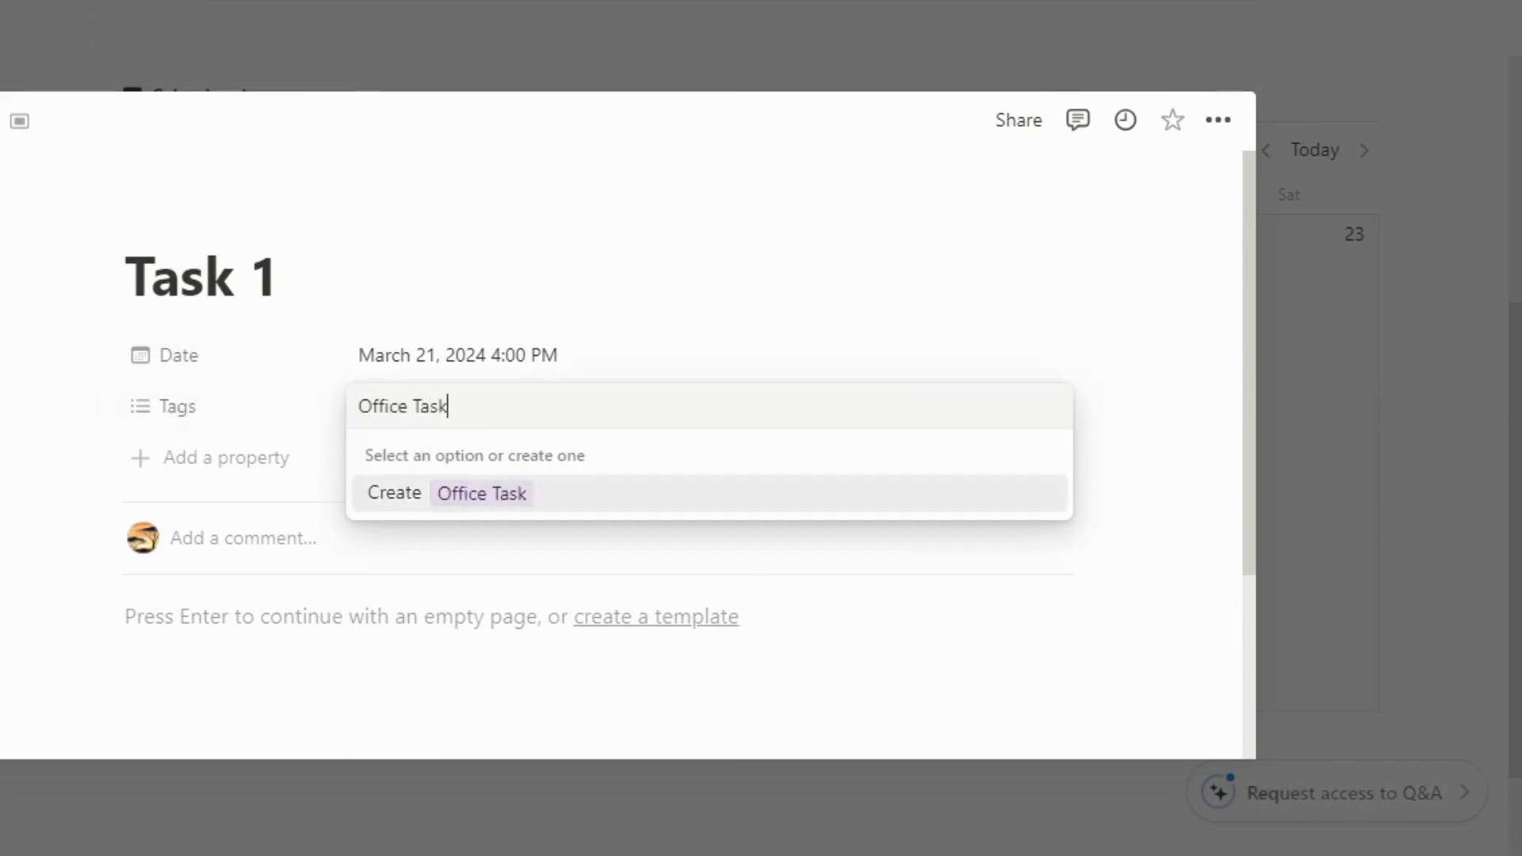
pyautogui.write(' Task')
pyautogui.press('Return')
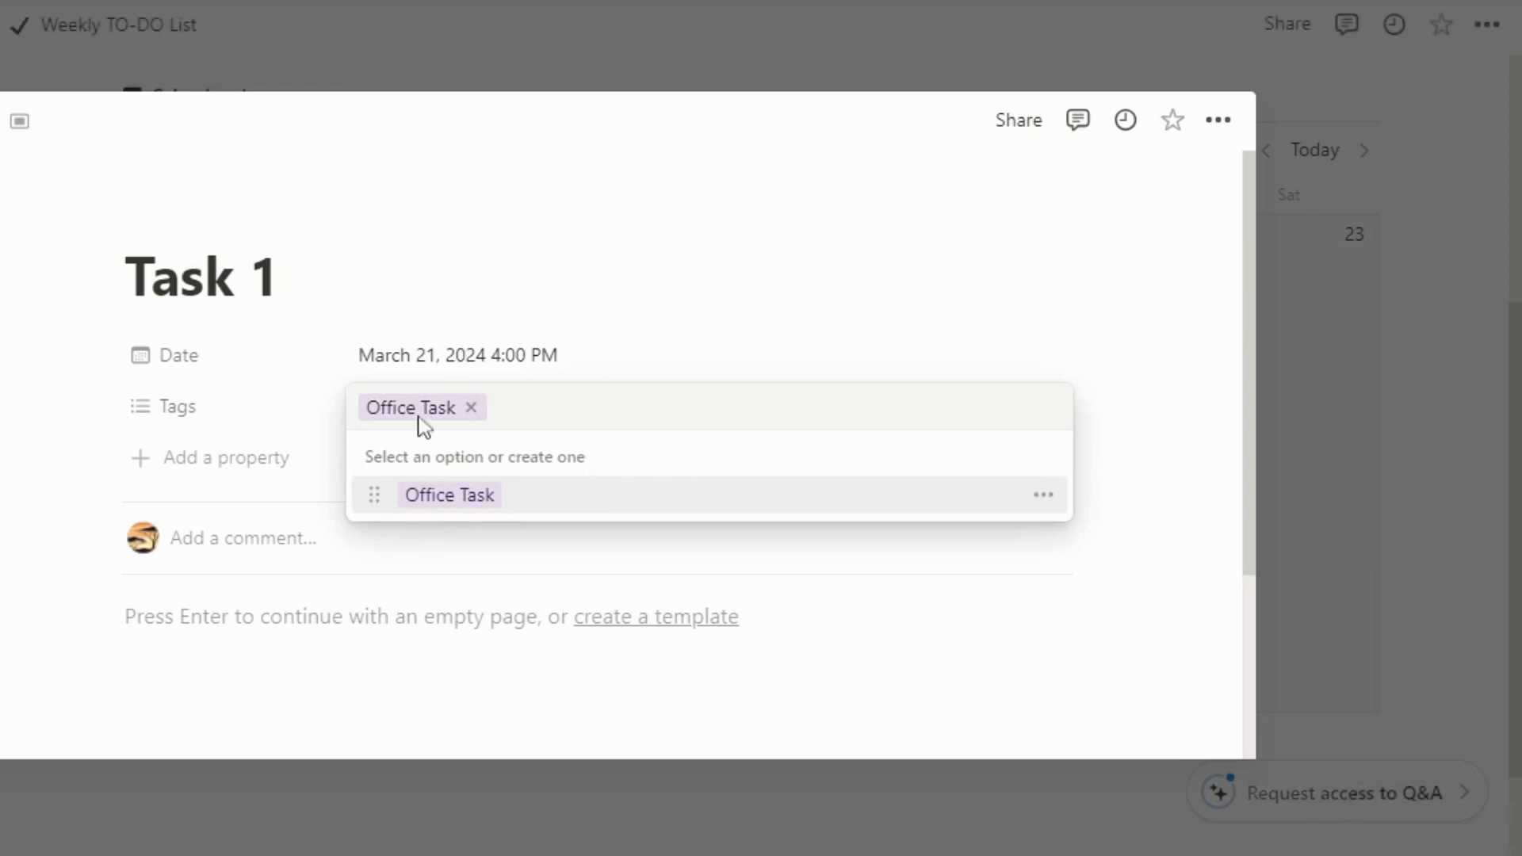
# Step: Add a Checkbox property named "Done?" to Task 1 and close the task's page
pyautogui.click(175, 464)
pyautogui.click(176, 465)
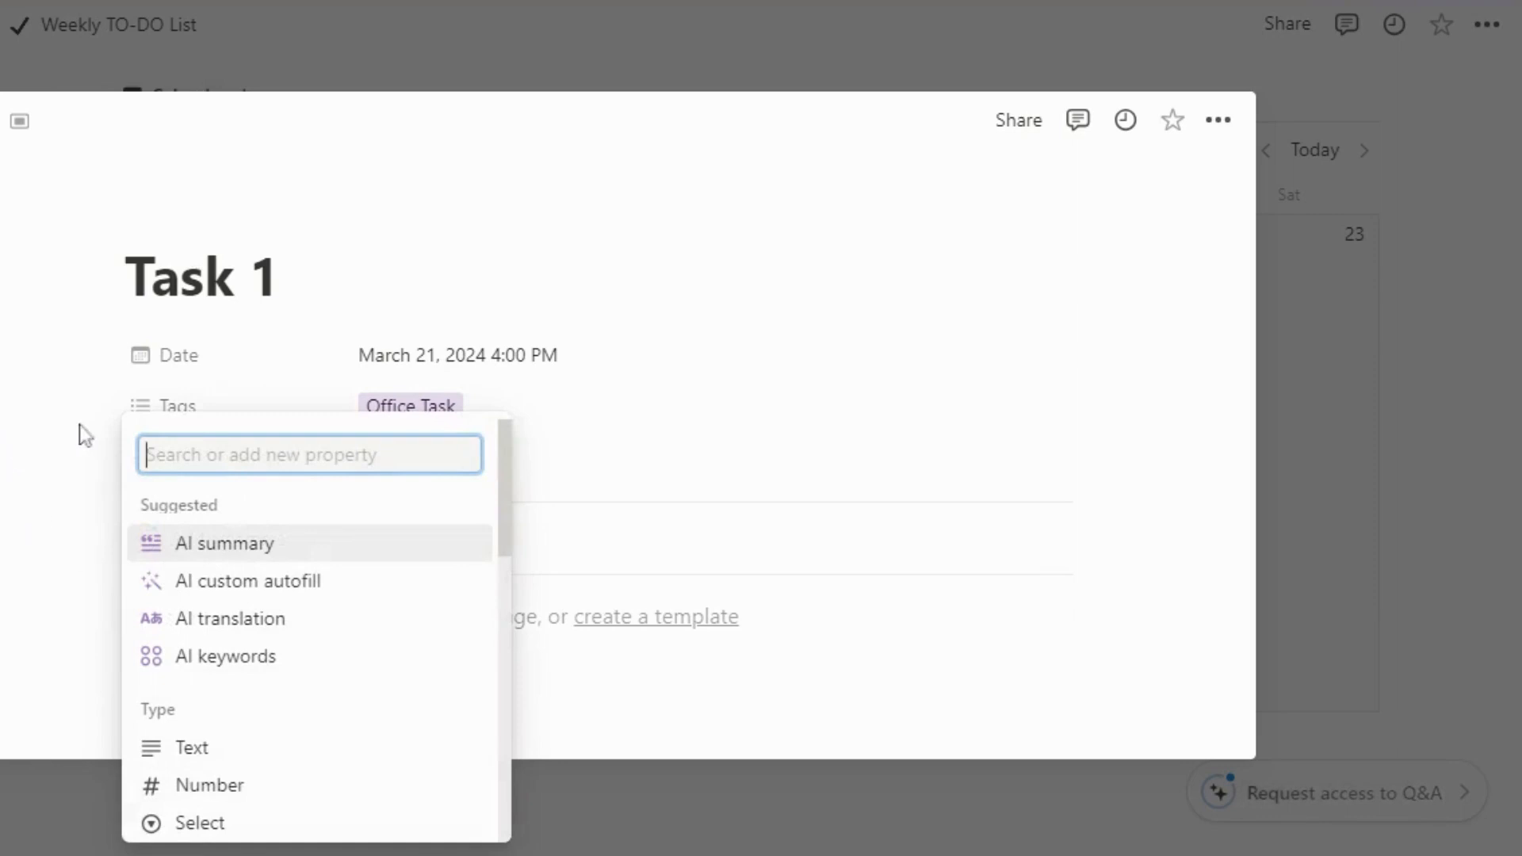
pyautogui.click(86, 435)
pyautogui.click(187, 468)
pyautogui.write('C')
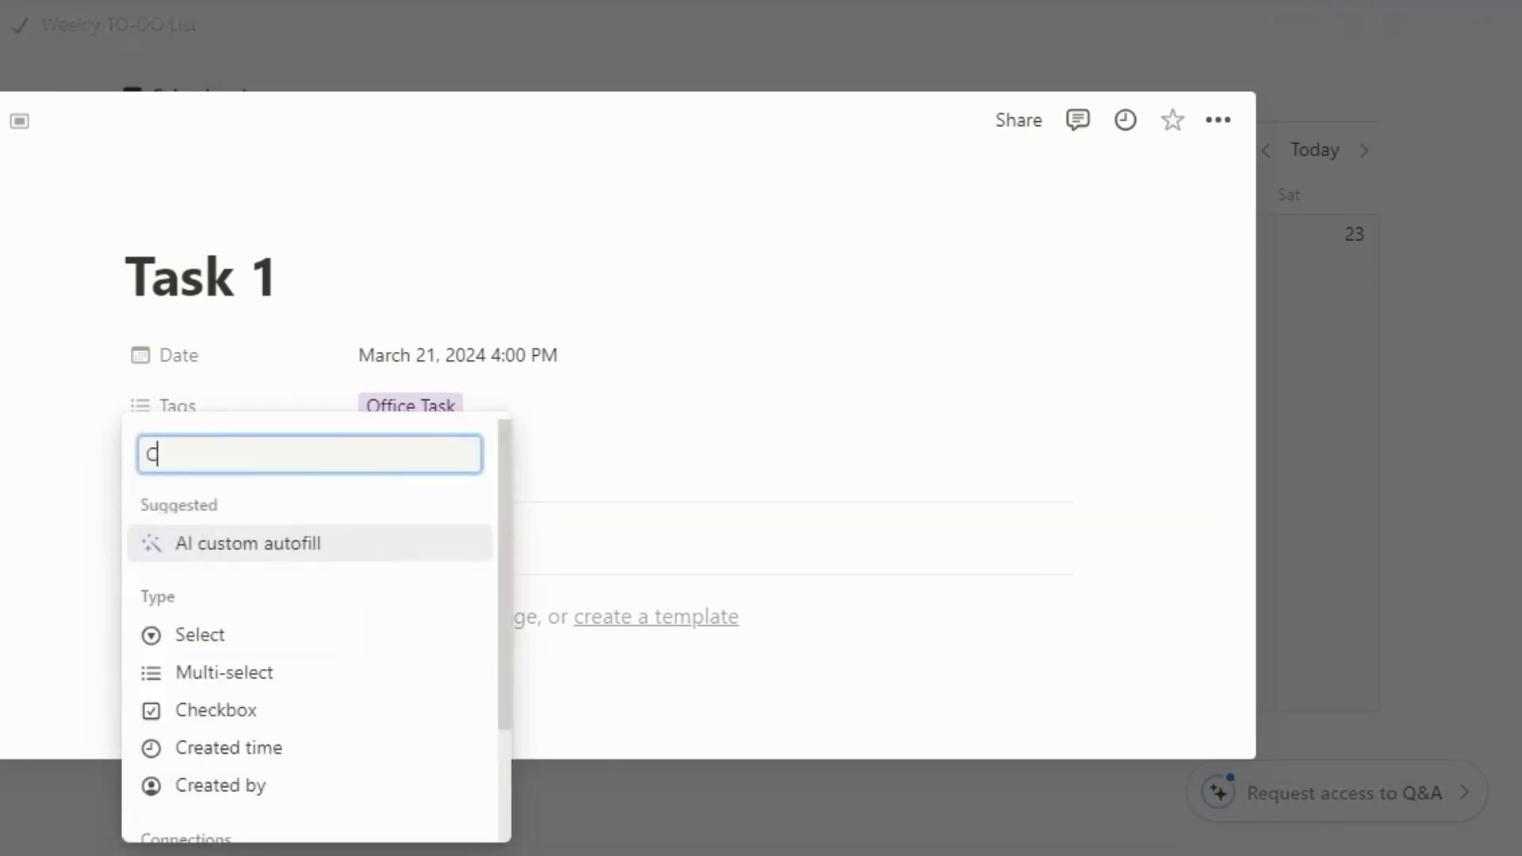
pyautogui.write('heckbox')
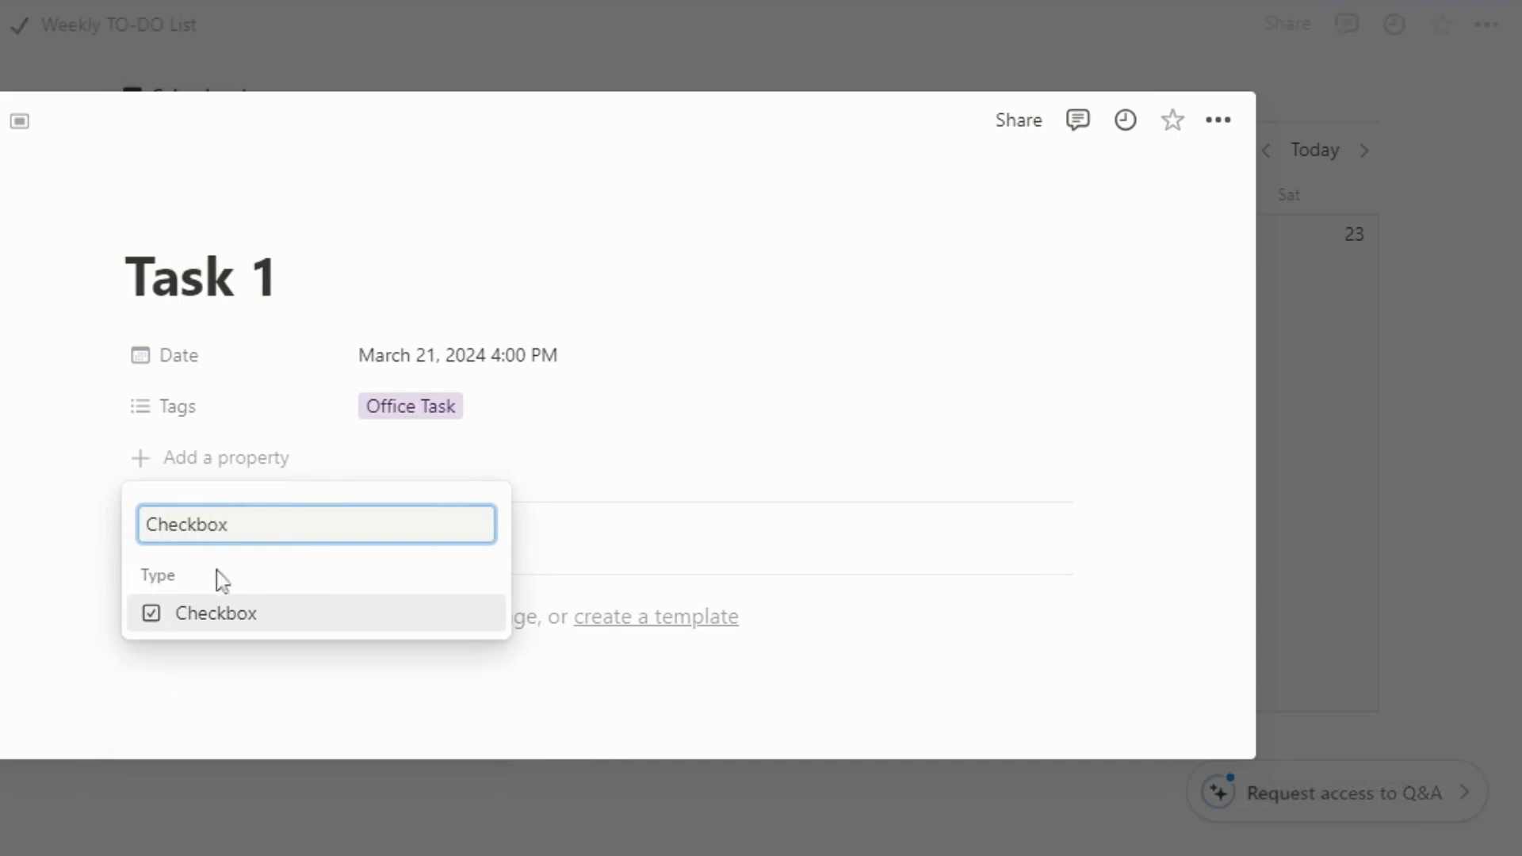
pyautogui.click(222, 618)
pyautogui.hotkey('ctrl', 'a')
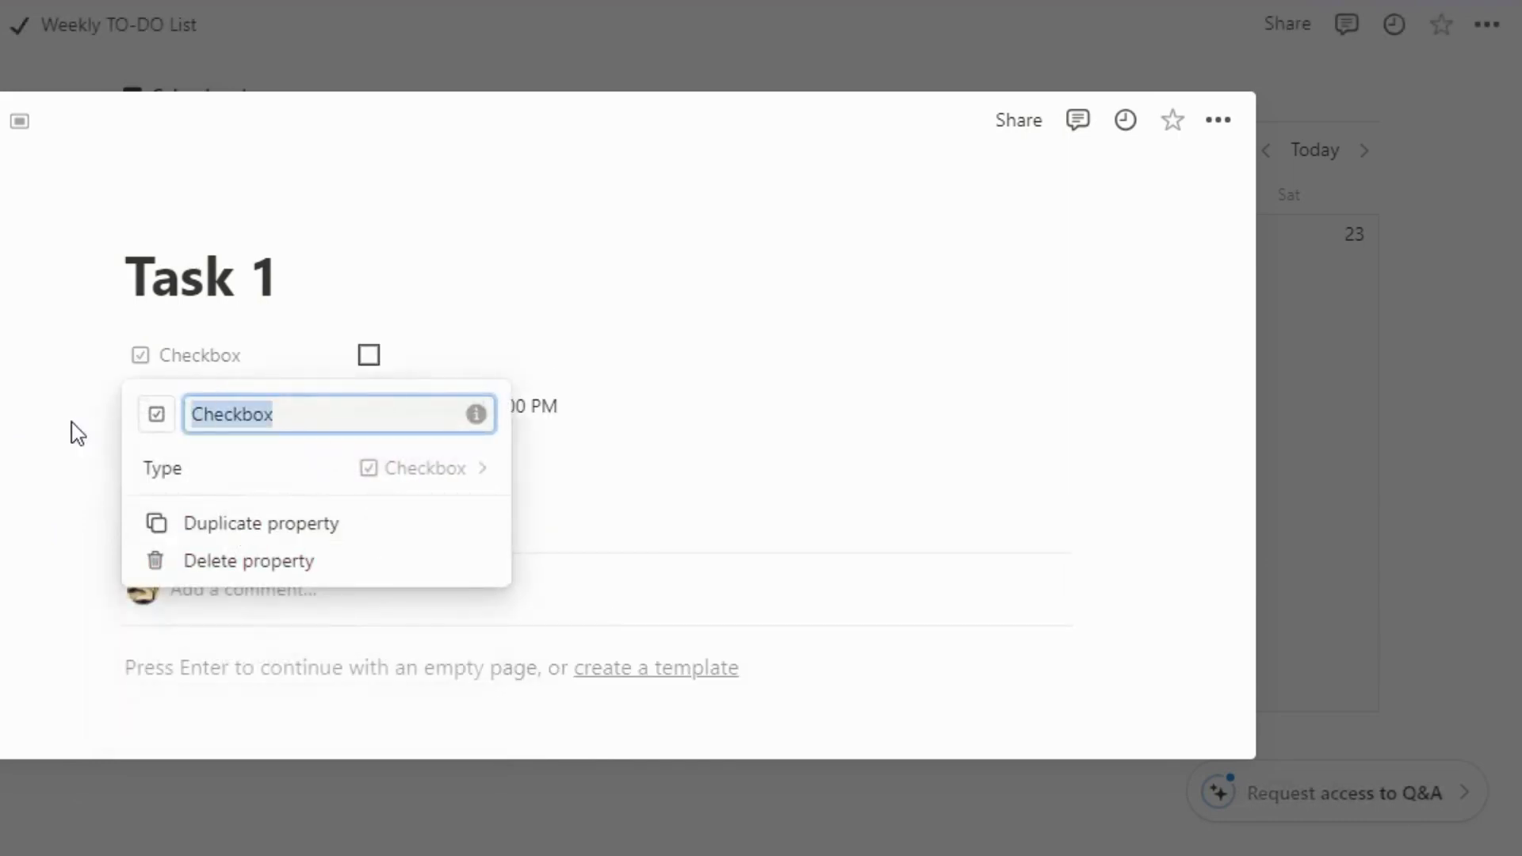
pyautogui.write('Done?')
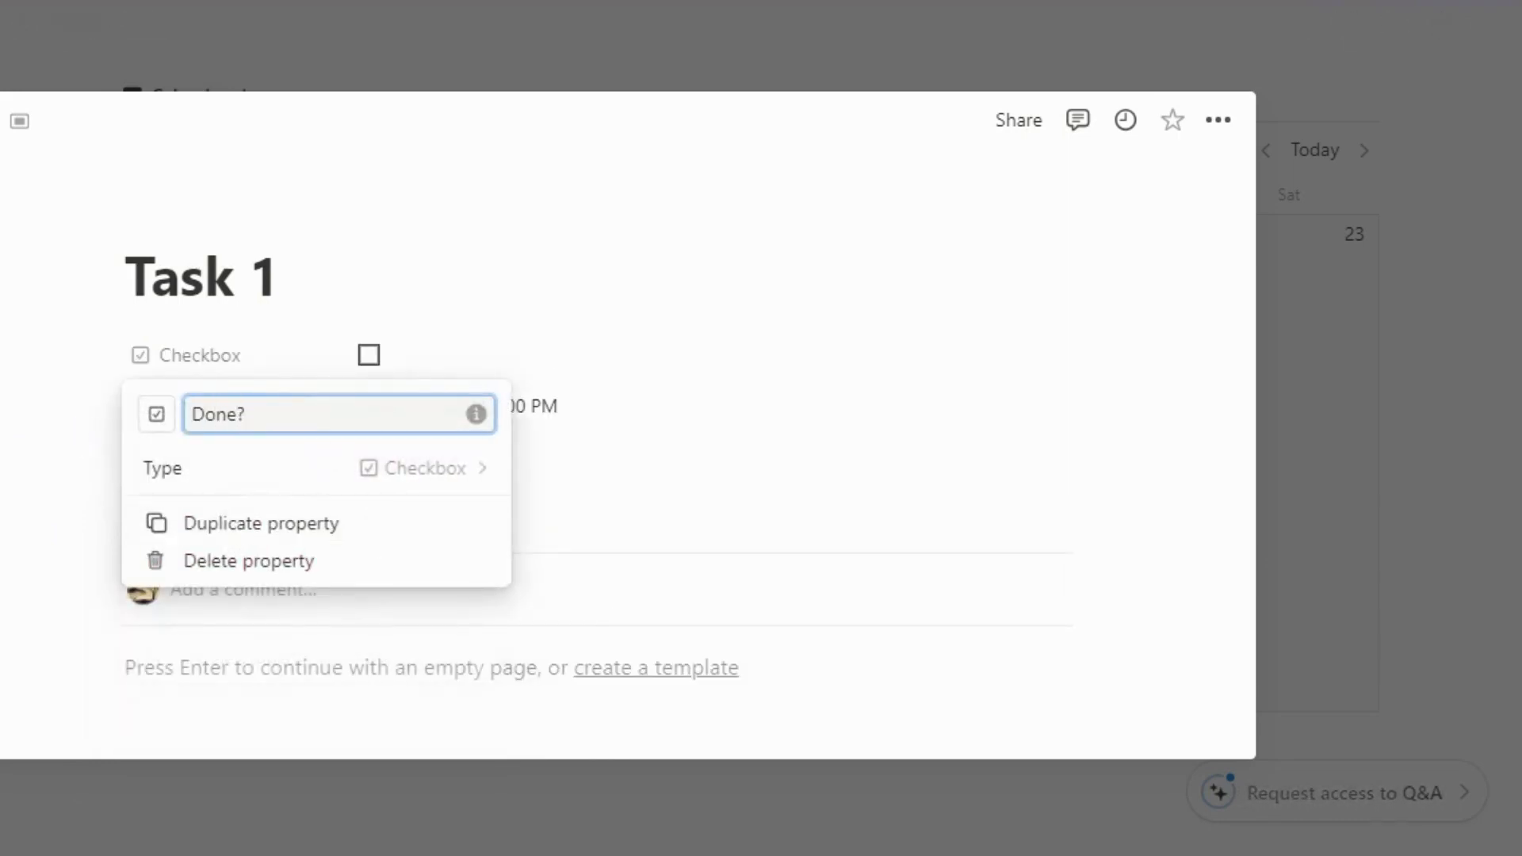
pyautogui.click(762, 300)
pyautogui.click(1369, 246)
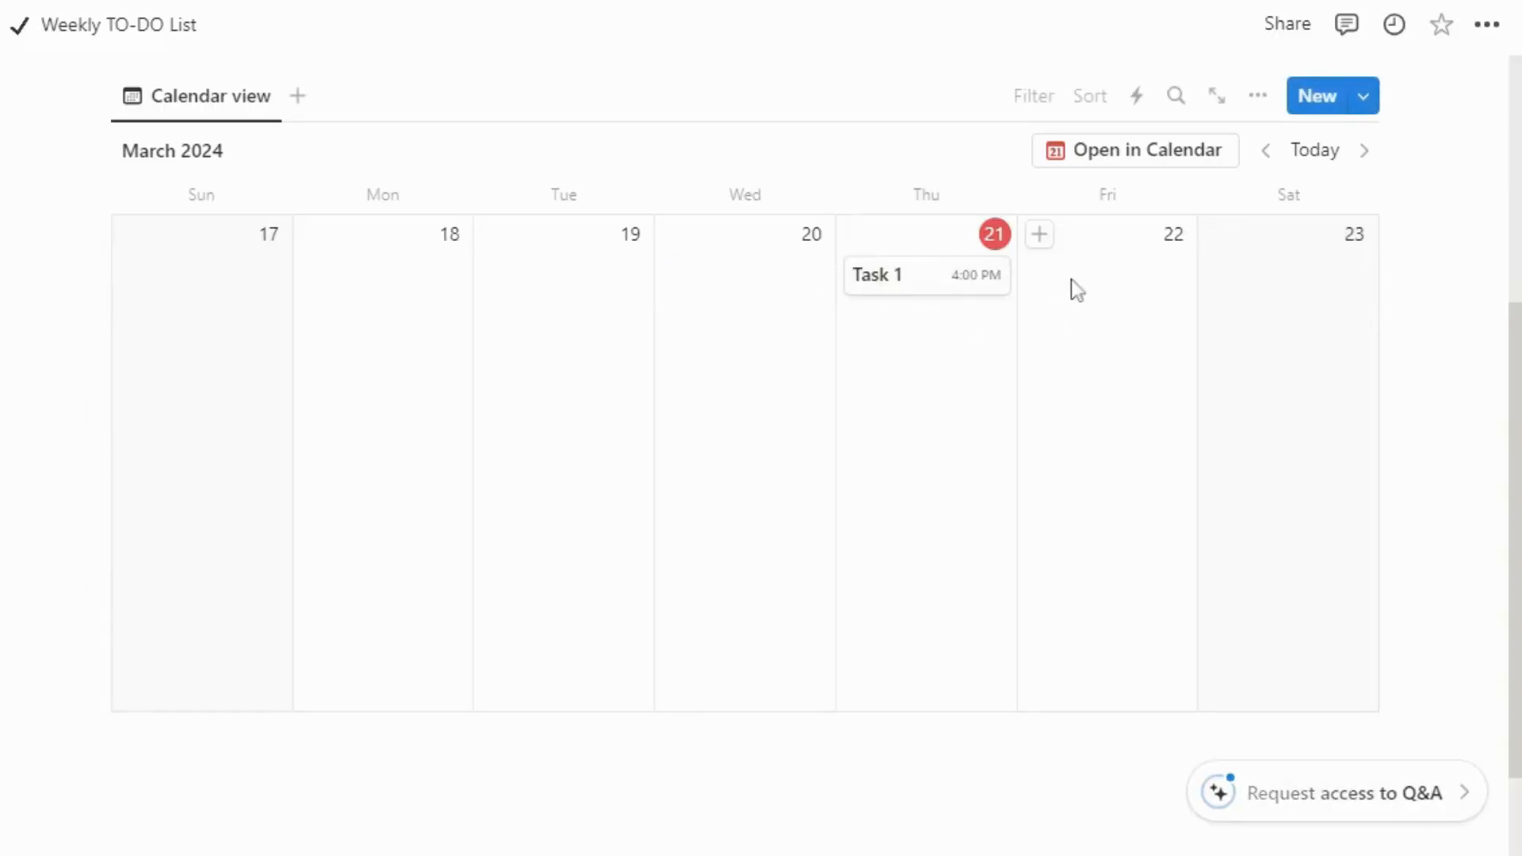
# Step: Show the Date, Done? and Tags properties on the calendar view's cards
pyautogui.click(1260, 99)
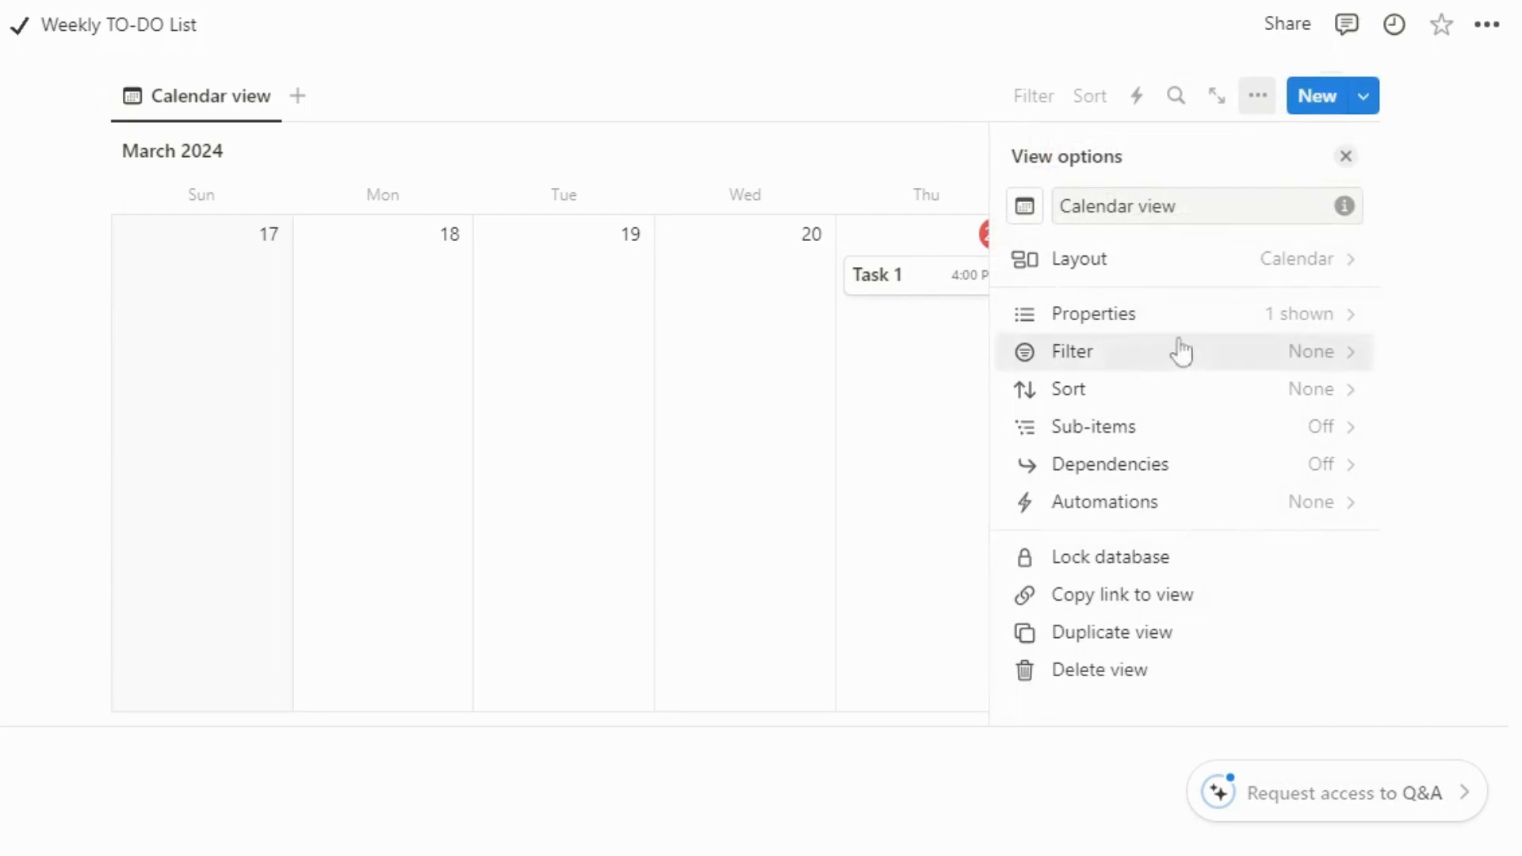
pyautogui.click(1195, 317)
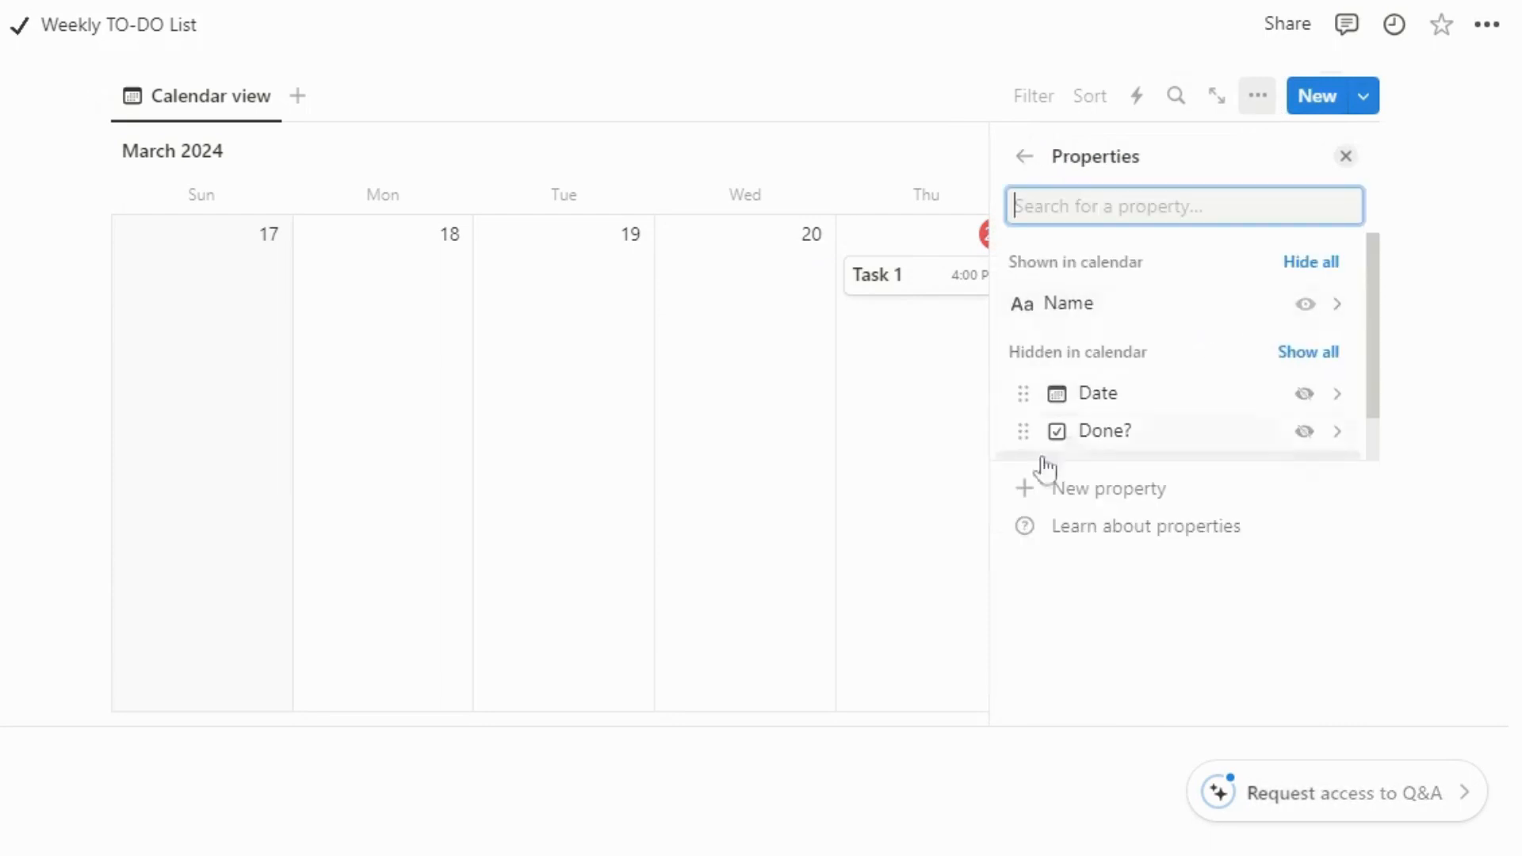
pyautogui.click(1304, 394)
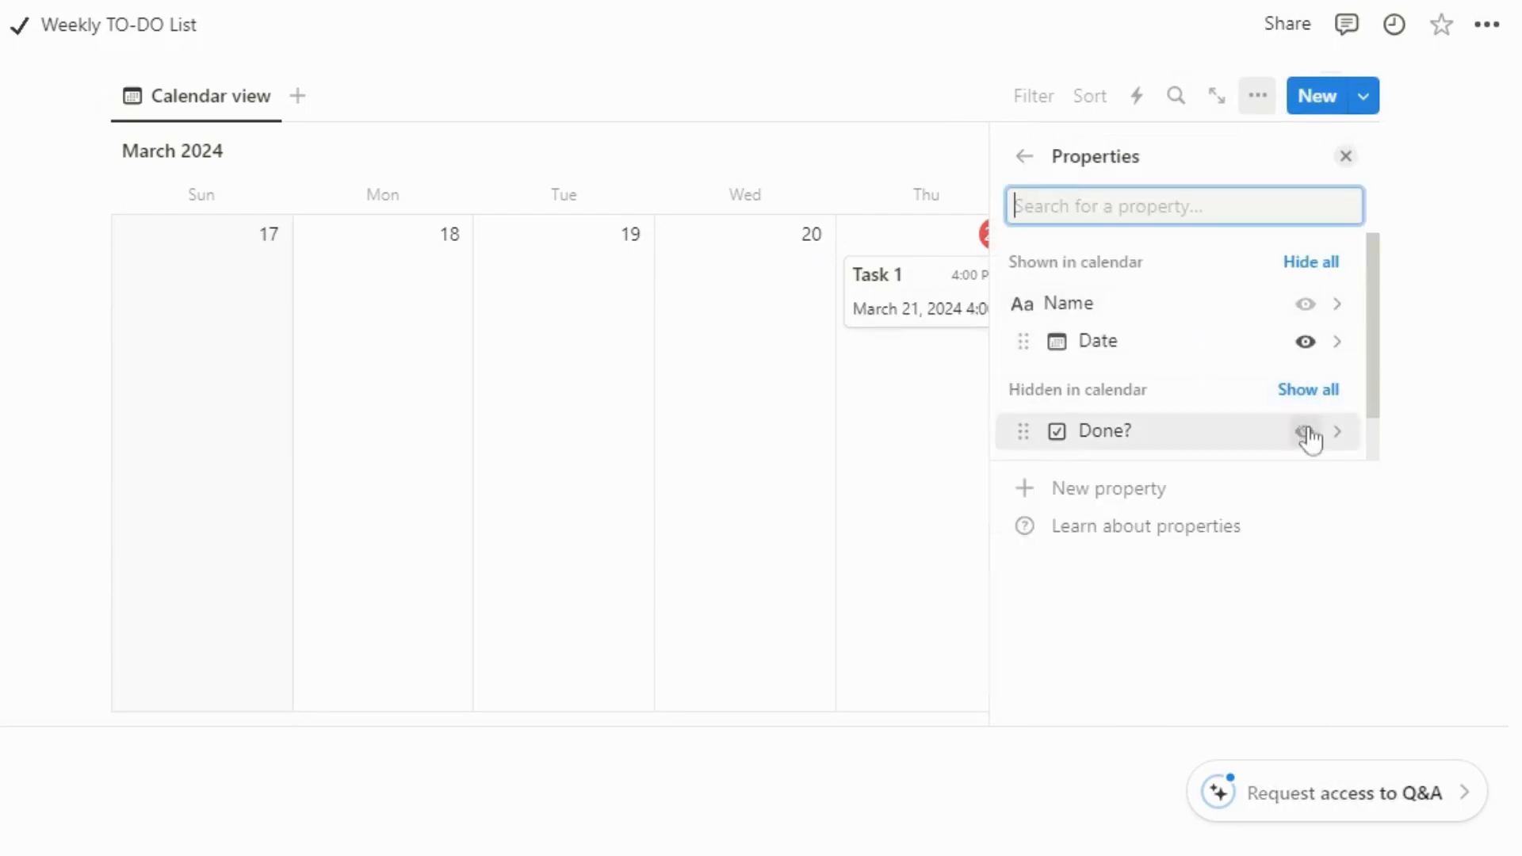
pyautogui.click(1306, 432)
pyautogui.click(1312, 432)
pyautogui.click(1317, 428)
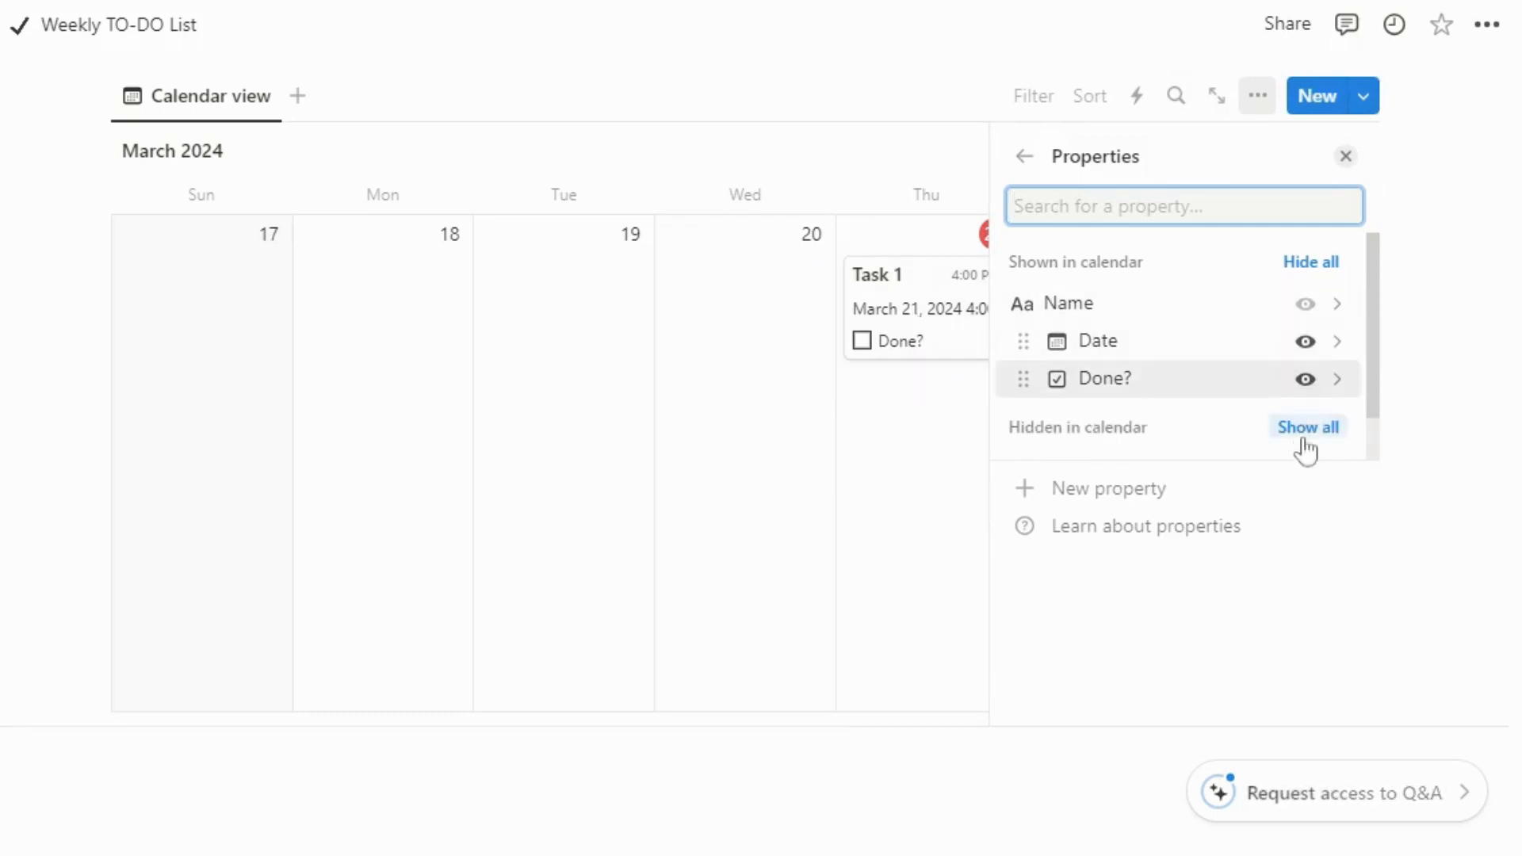
pyautogui.click(1304, 439)
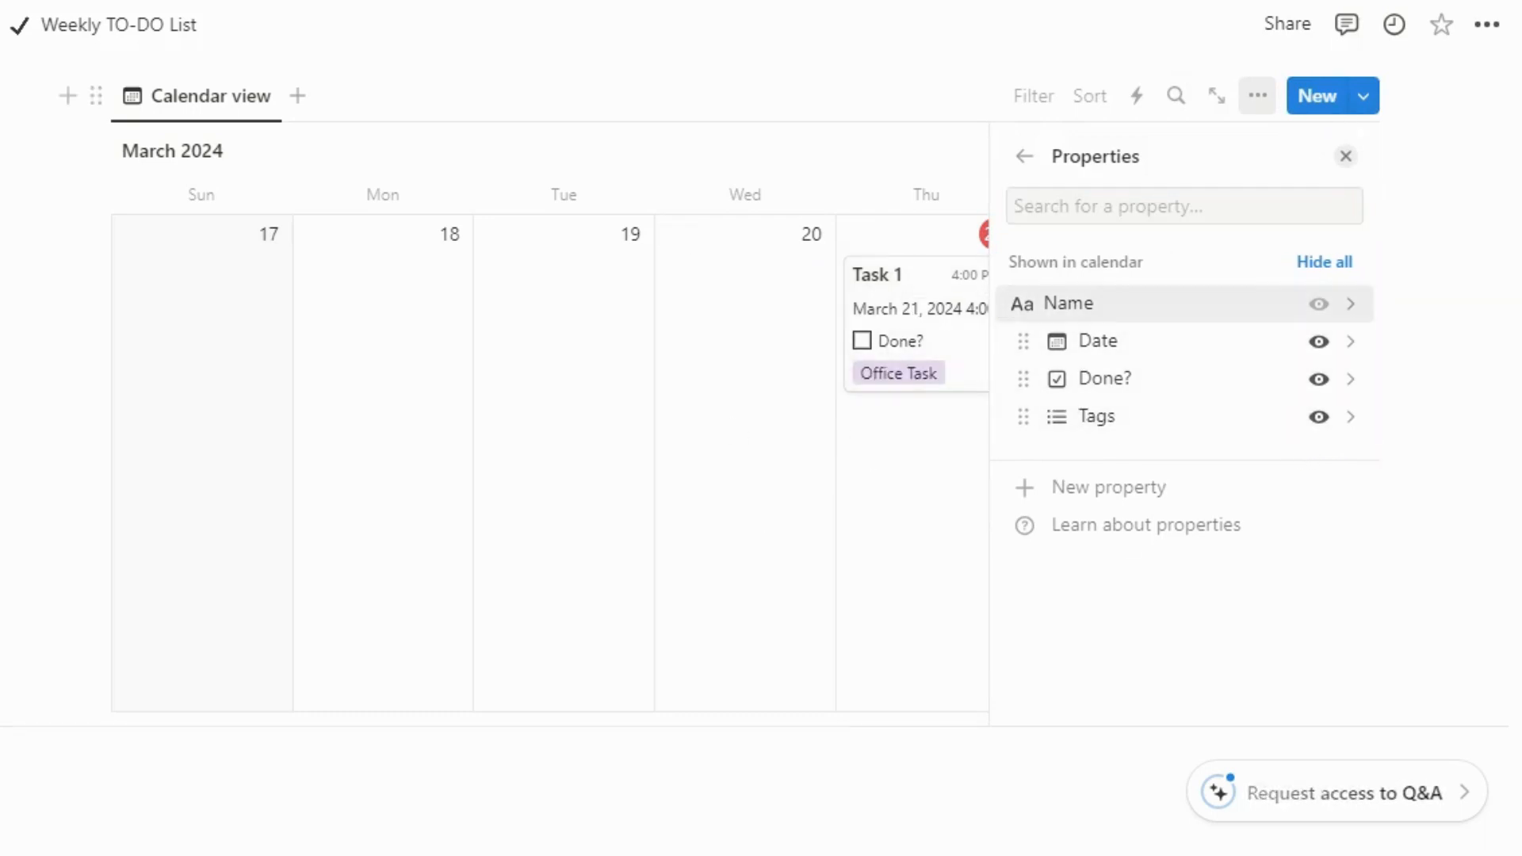
pyautogui.click(1344, 155)
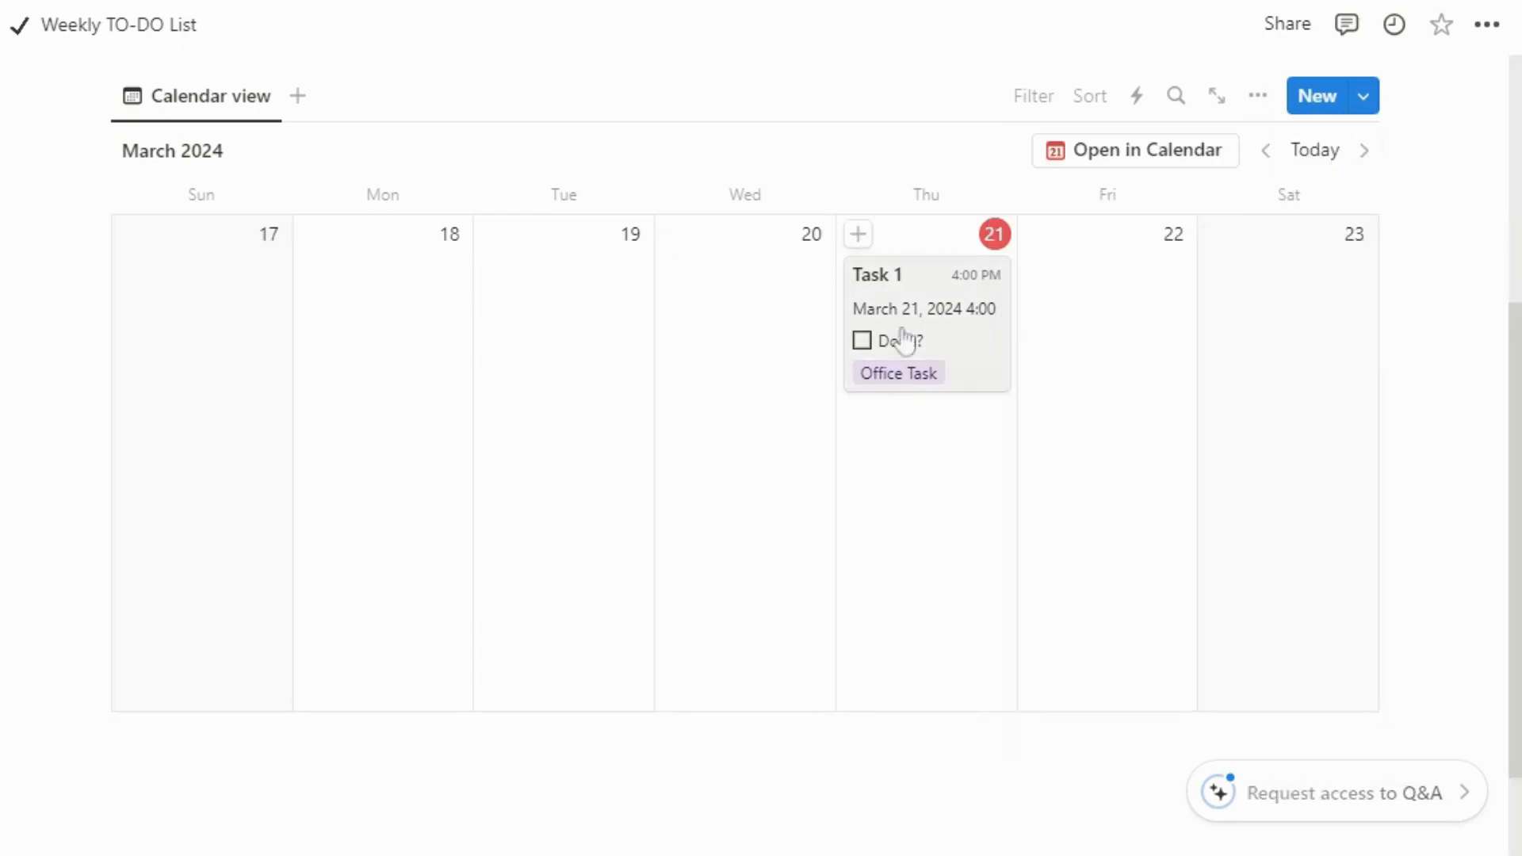
# Step: Tick Task 1's Done? checkbox on its calendar card and clear it again
pyautogui.click(864, 342)
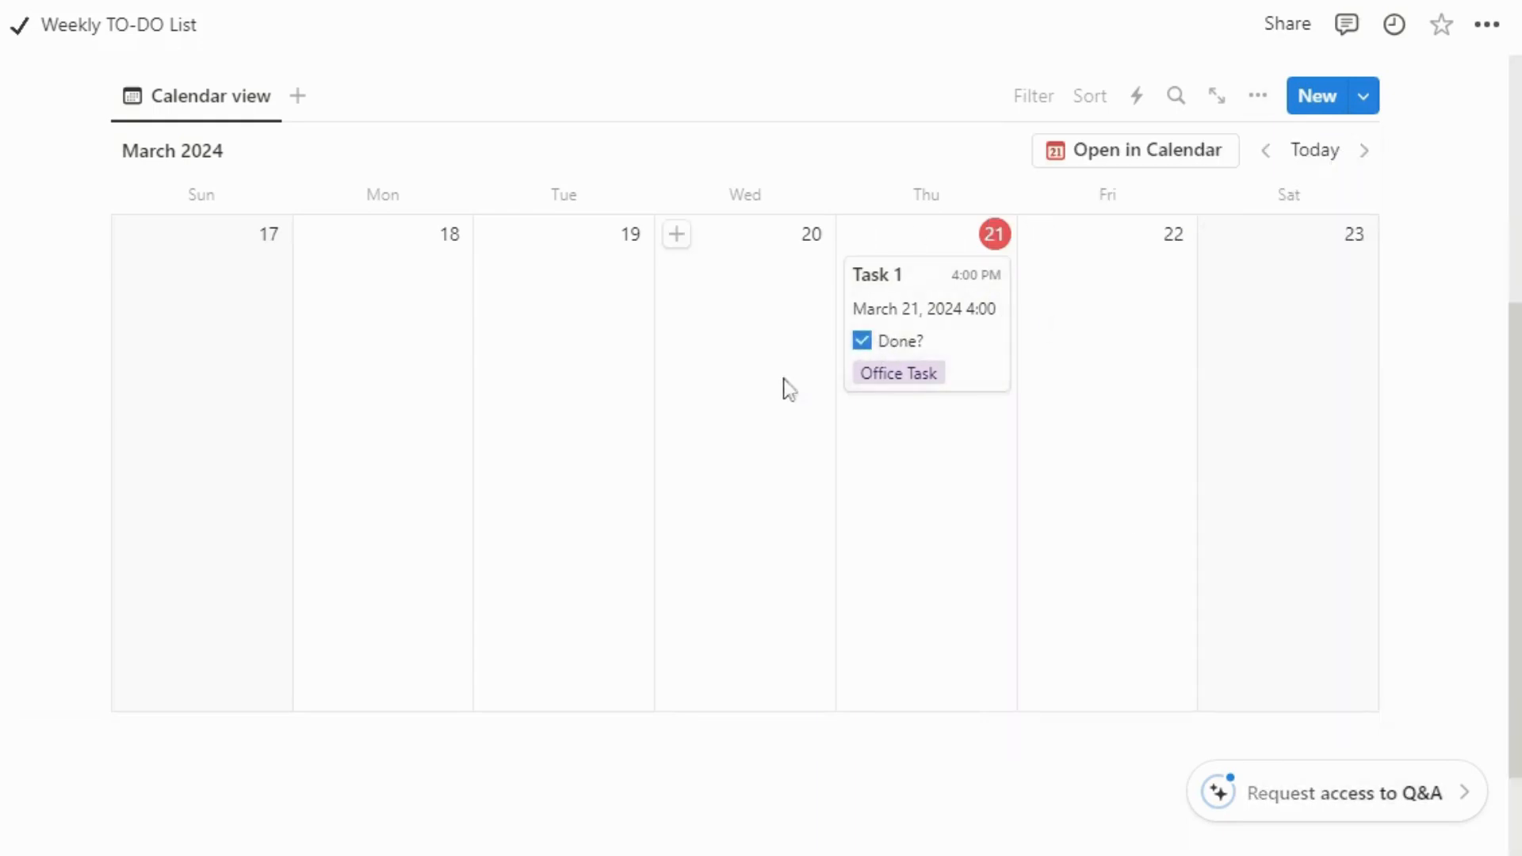
pyautogui.click(863, 341)
# Step: Duplicate the calendar view and name the copy "Completed"
pyautogui.scroll(3, 523, 262)
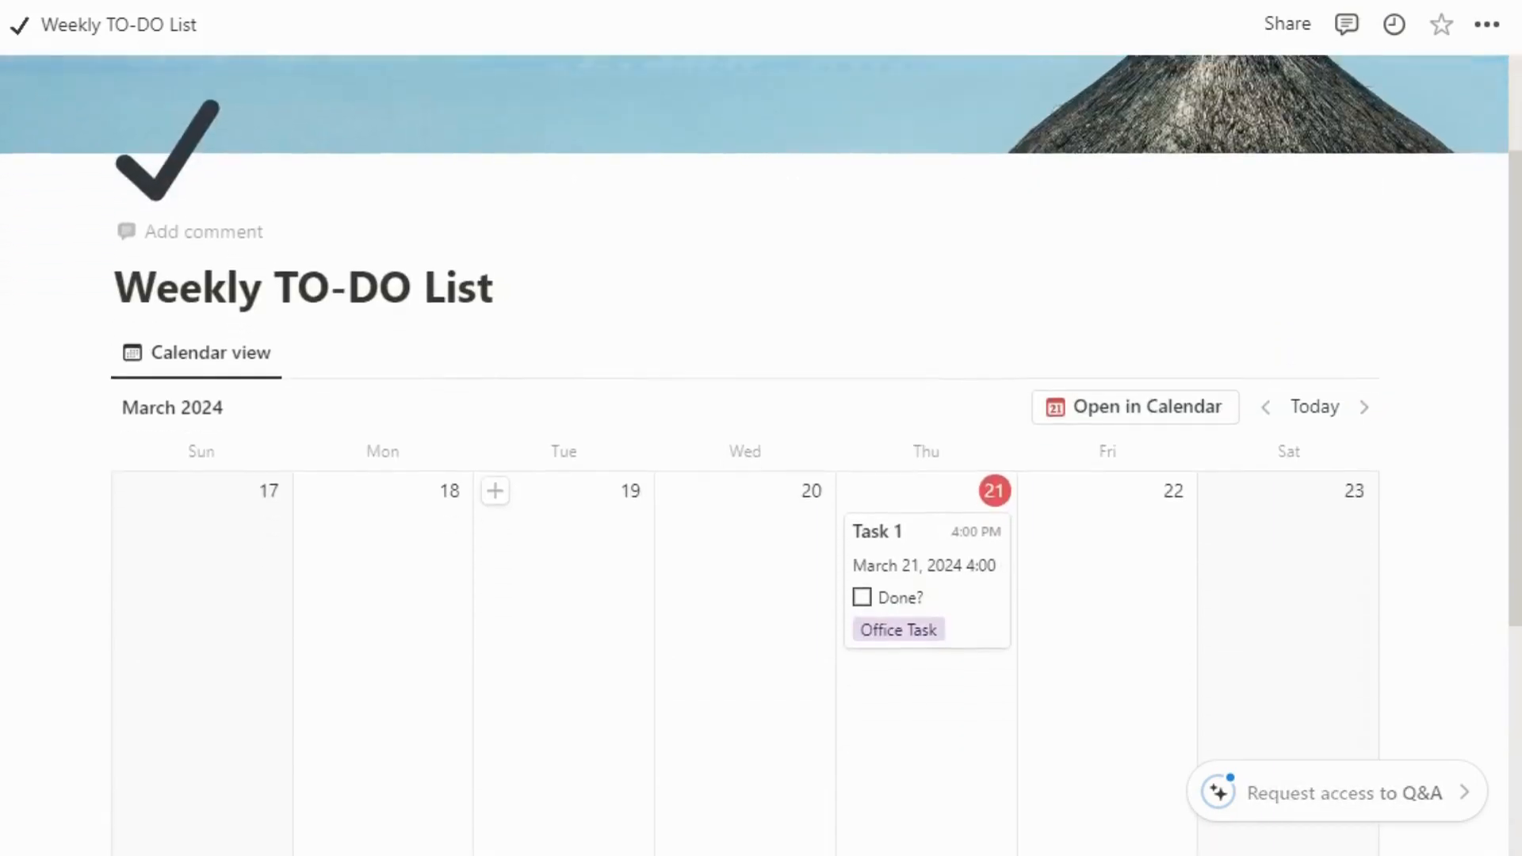
pyautogui.scroll(-1, 555, 515)
pyautogui.click(187, 321)
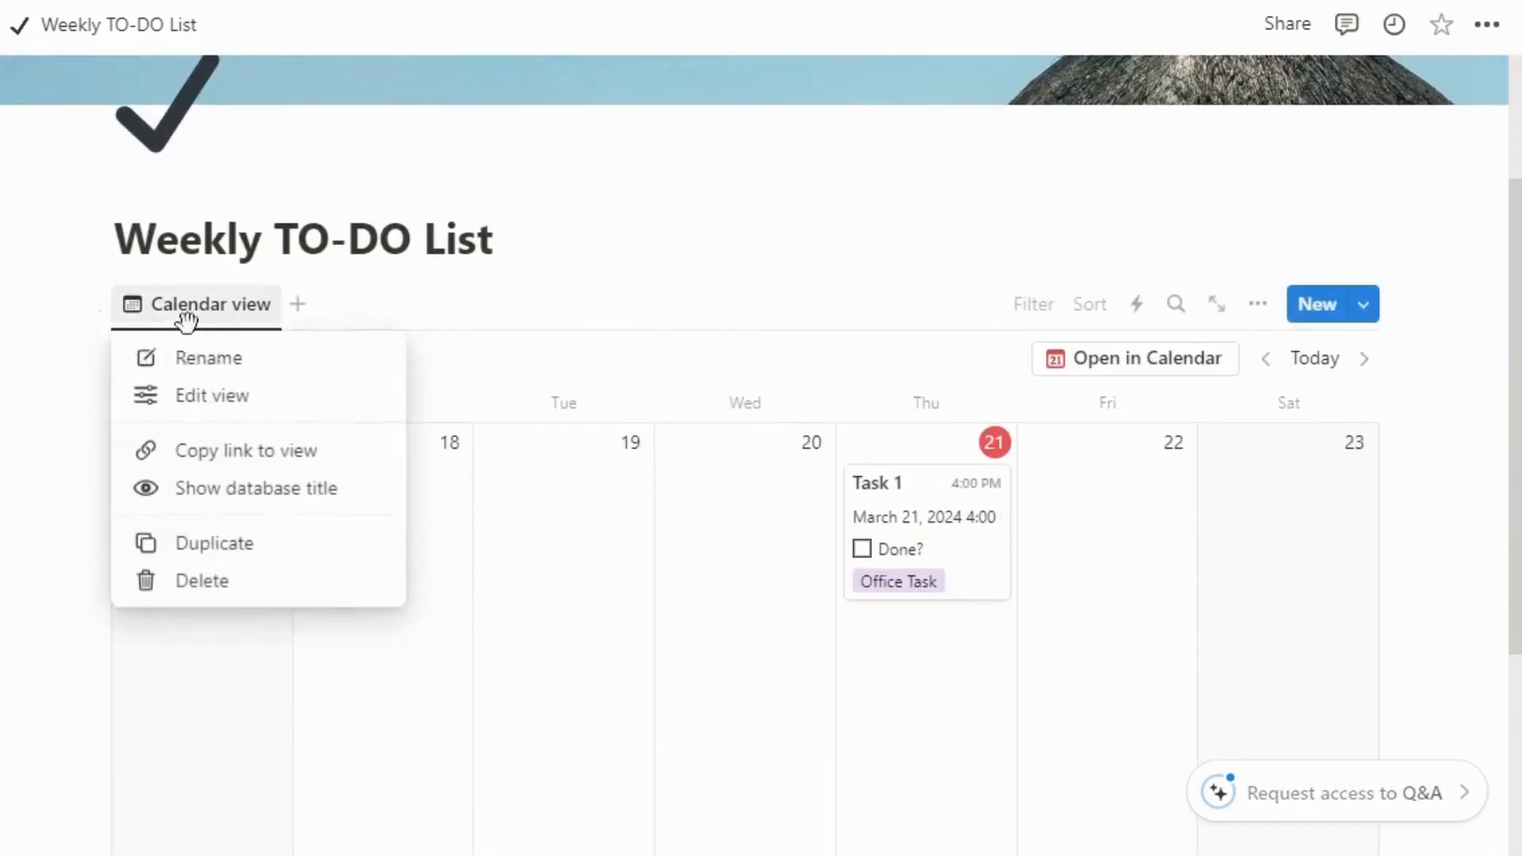
pyautogui.click(222, 543)
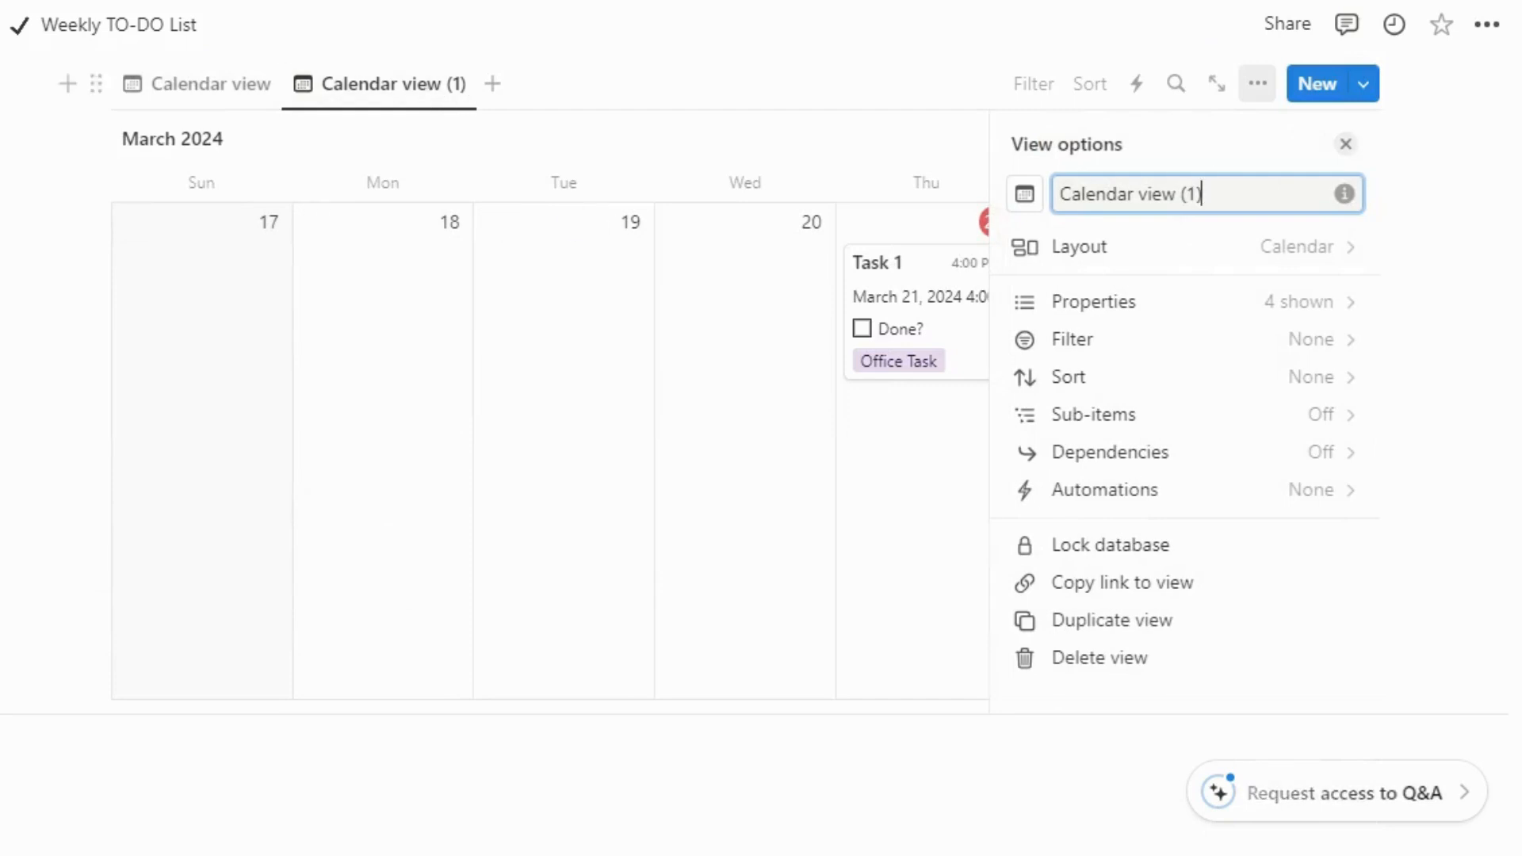
pyautogui.hotkey('ctrl', 'a')
pyautogui.write('C')
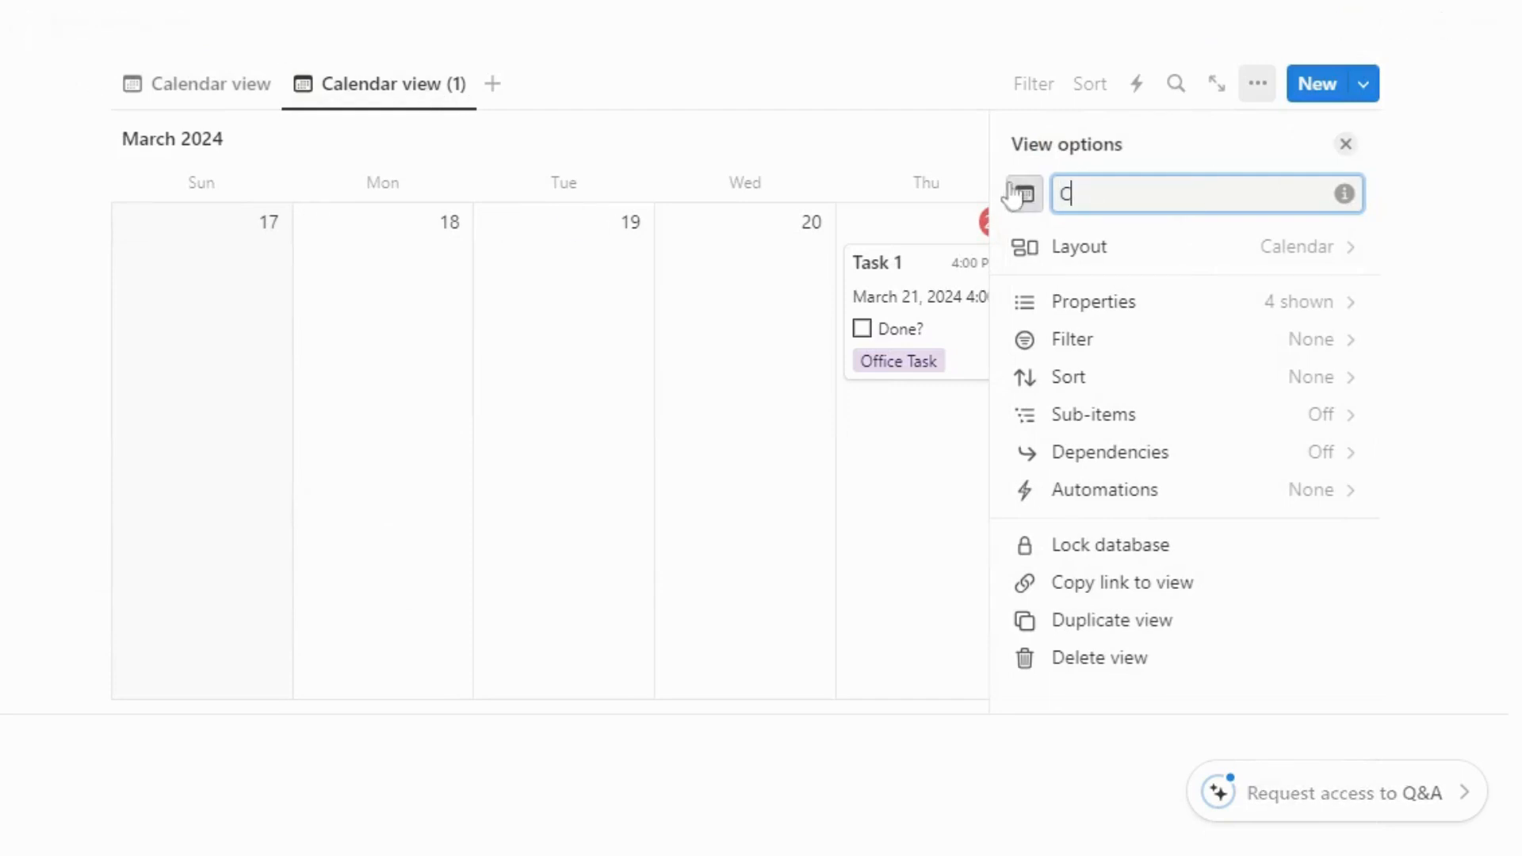
pyautogui.write('ompleted')
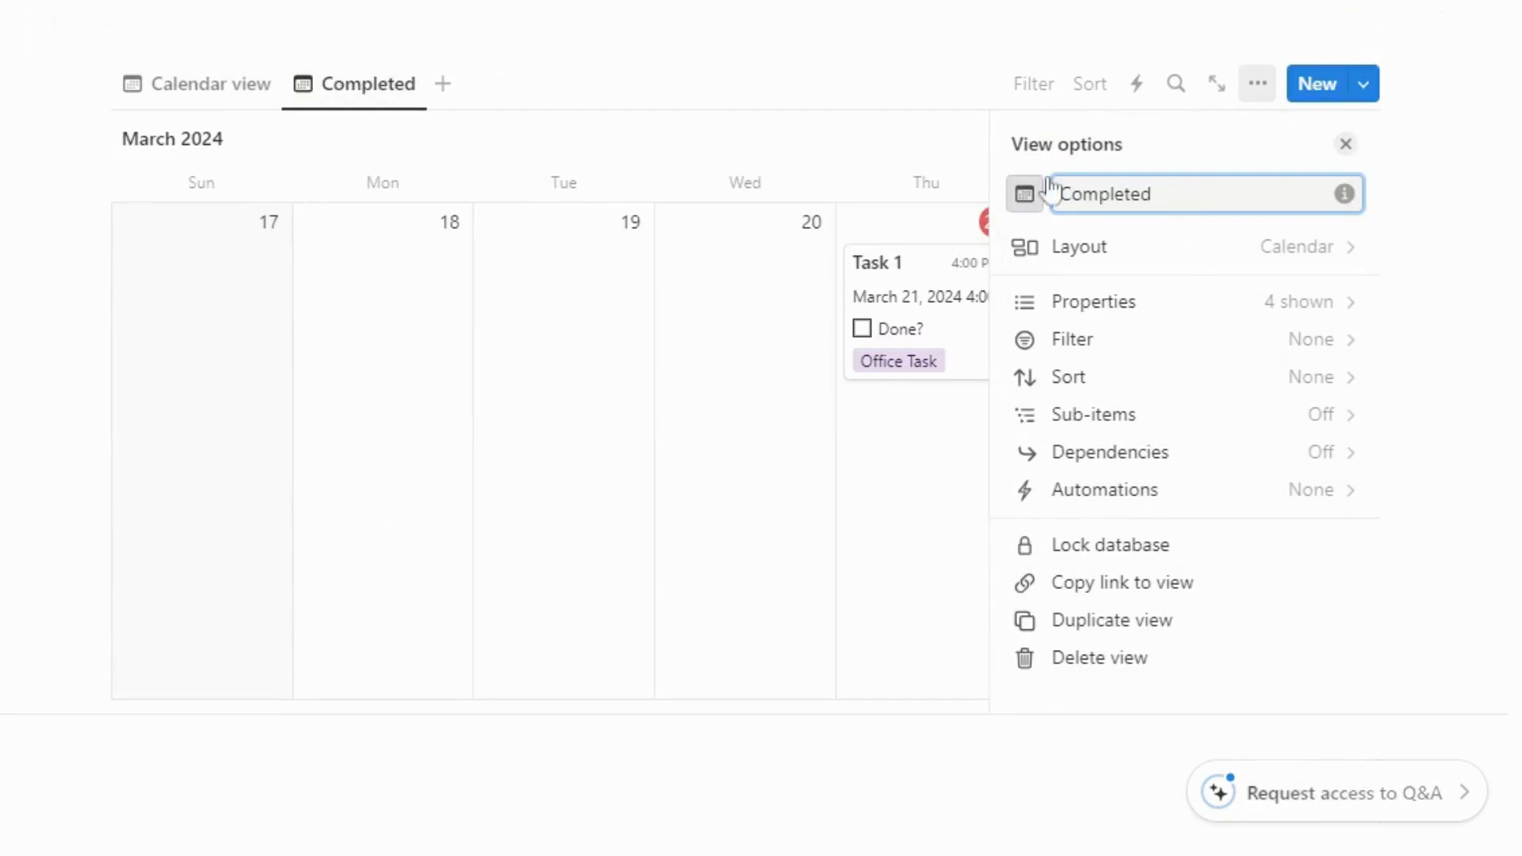
pyautogui.press('Escape')
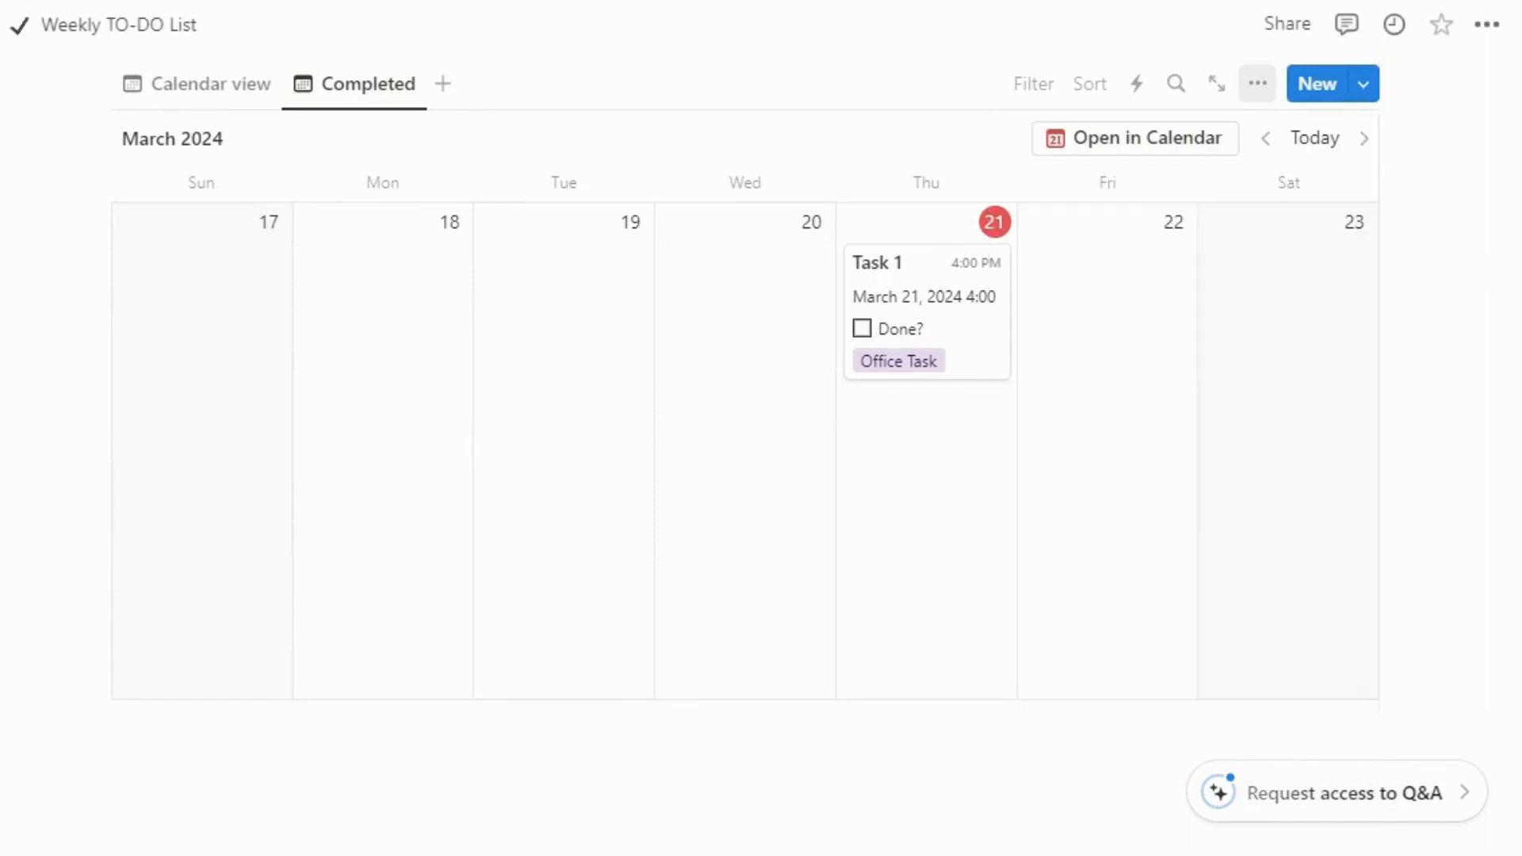
# Step: Filter the Completed view to entries whose Done? property is Checked
pyautogui.click(1050, 82)
pyautogui.click(931, 270)
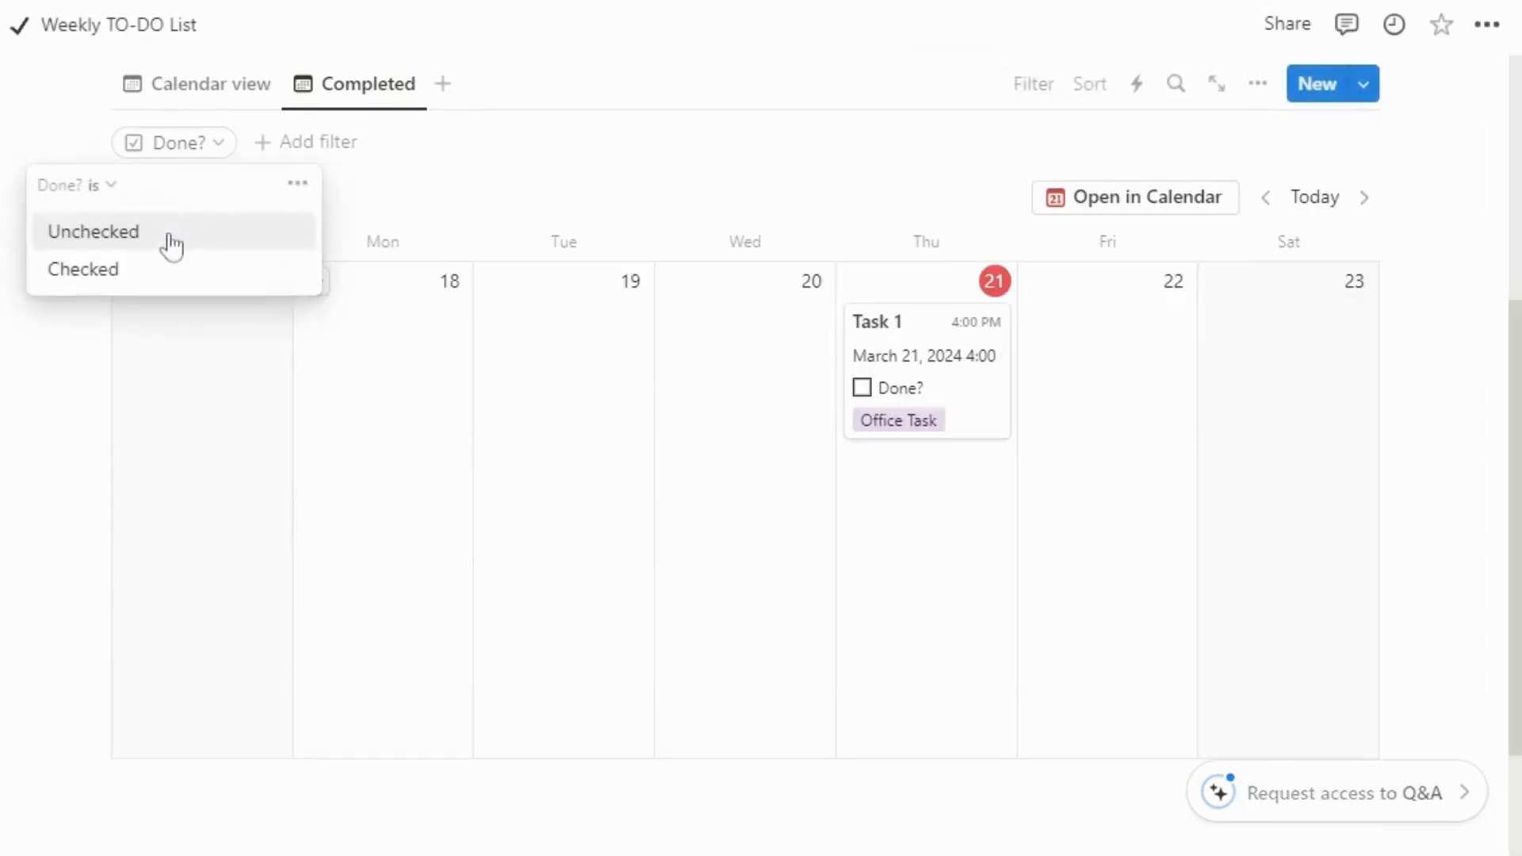
pyautogui.click(126, 267)
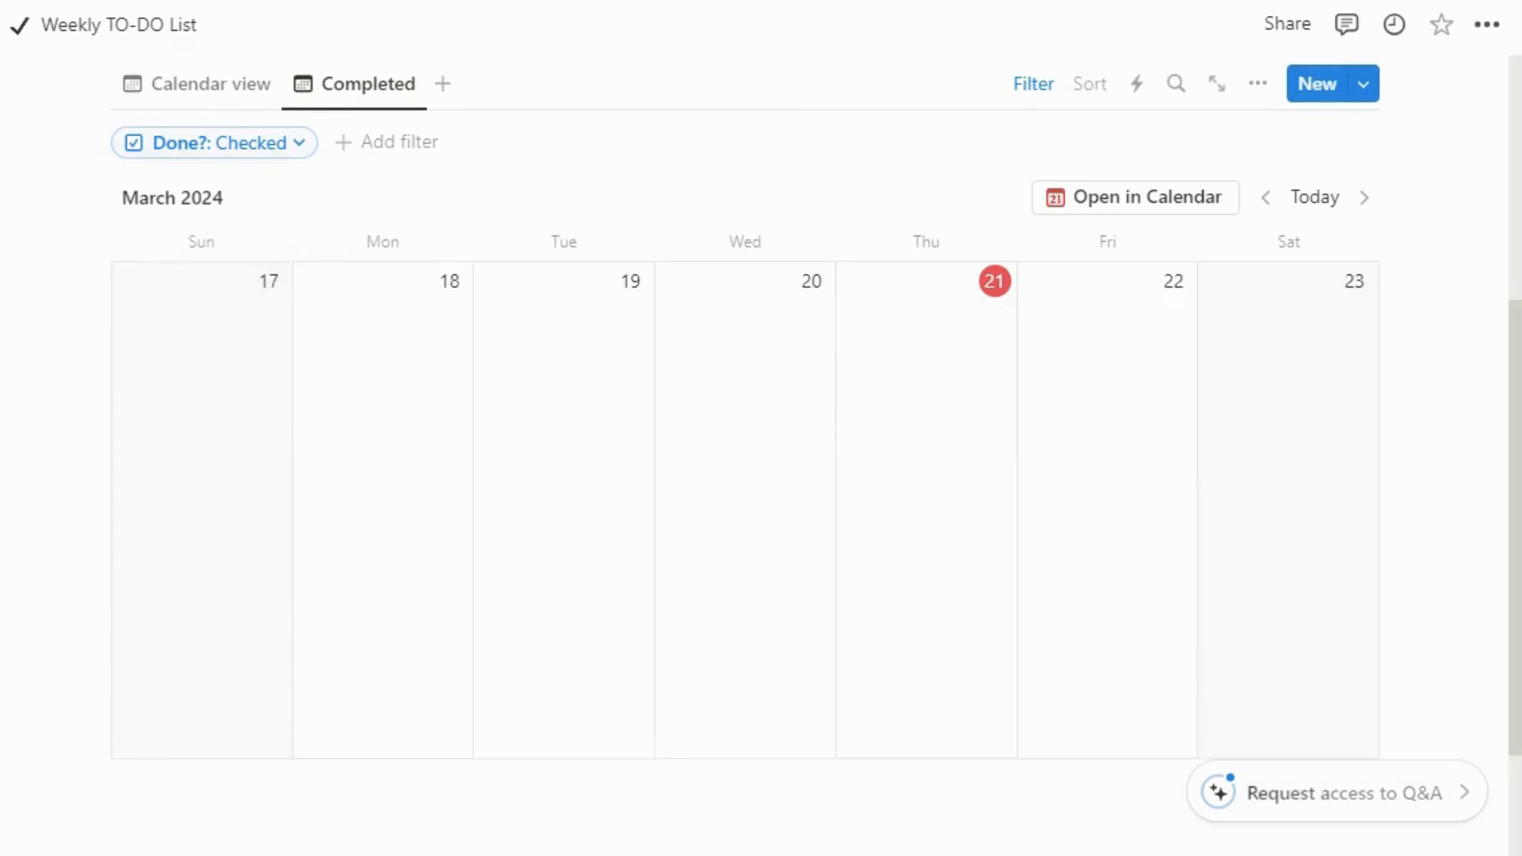
# Step: Filter the original Calendar view to entries whose Done? property is Unchecked
pyautogui.scroll(5, 394, 99)
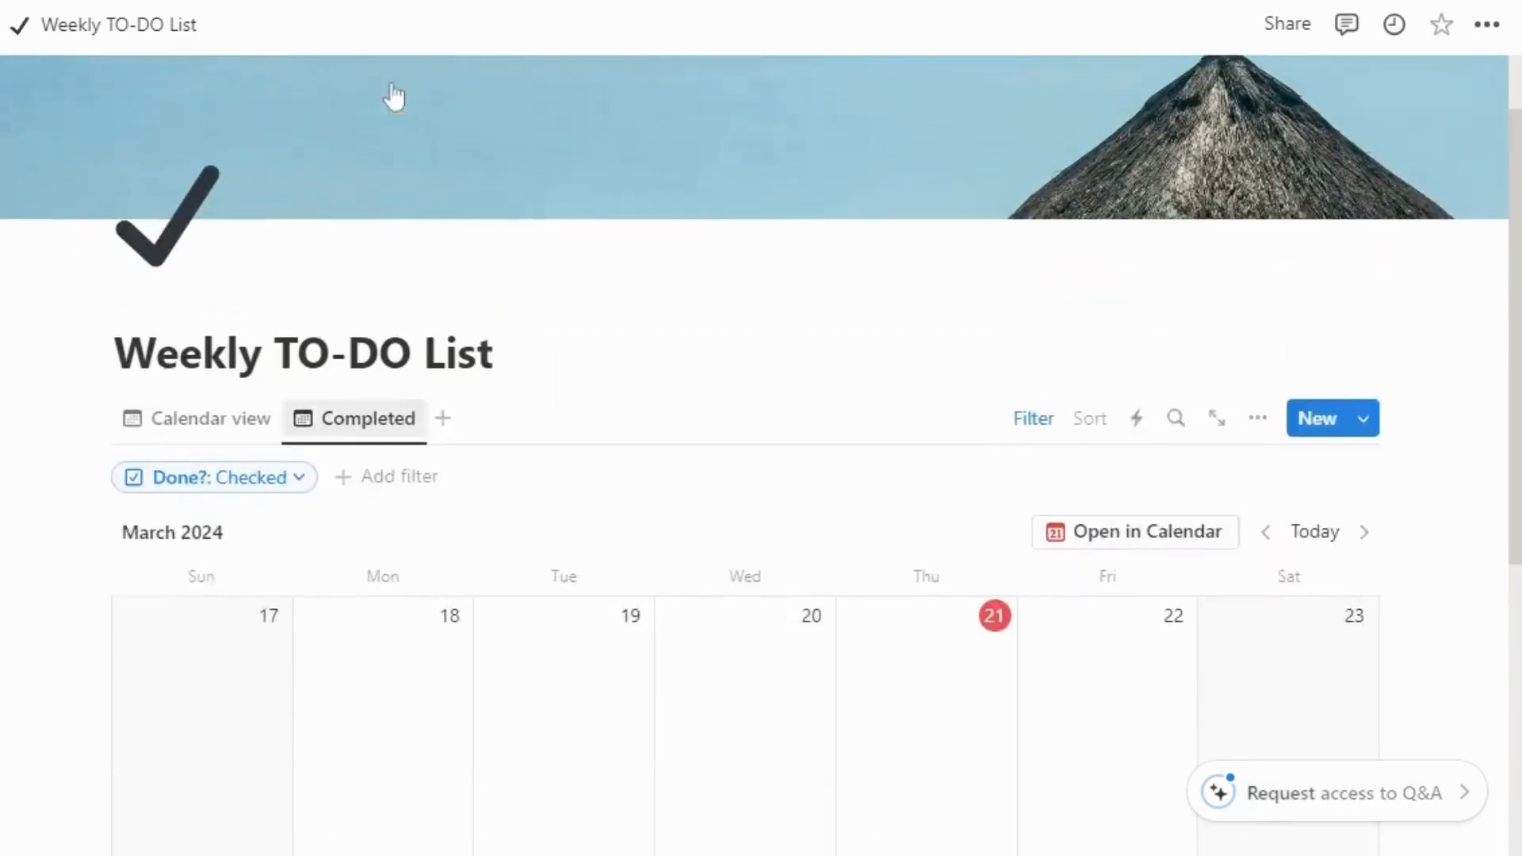
pyautogui.click(242, 421)
pyautogui.scroll(-3, 388, 316)
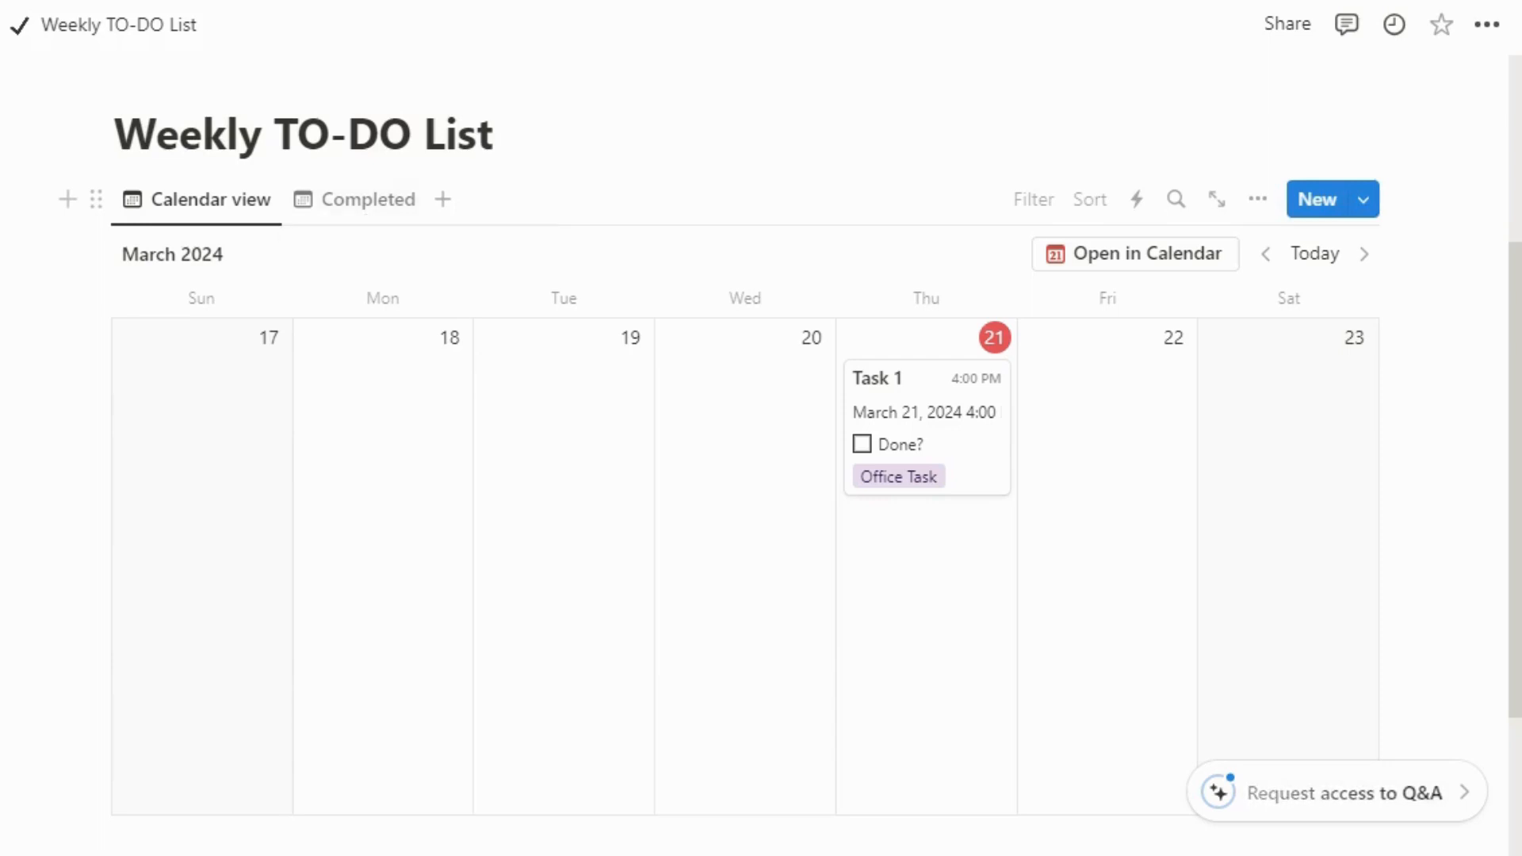
pyautogui.click(1030, 205)
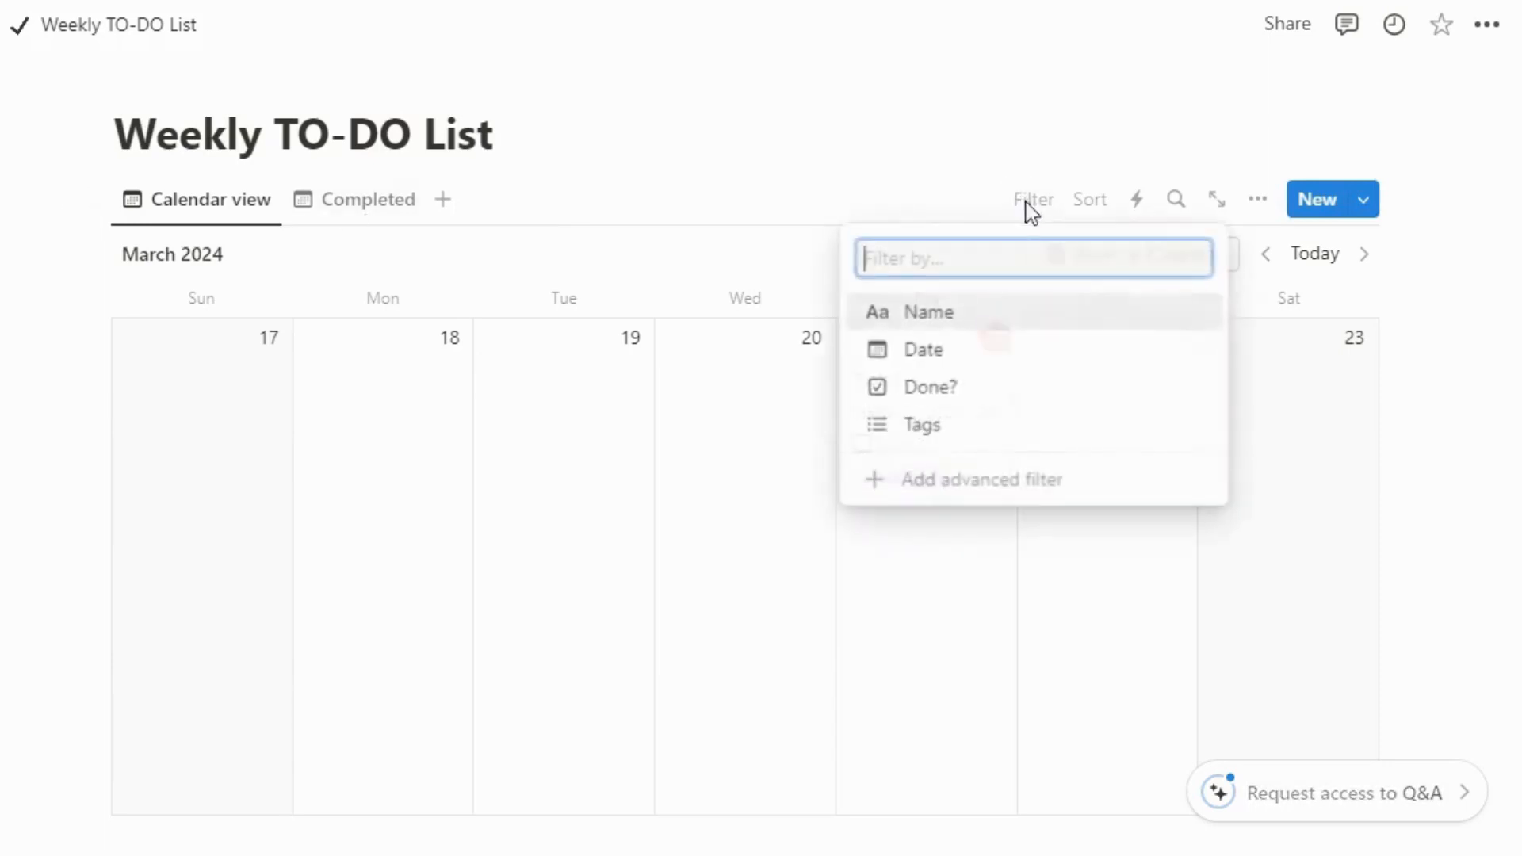
pyautogui.click(932, 390)
pyautogui.click(115, 349)
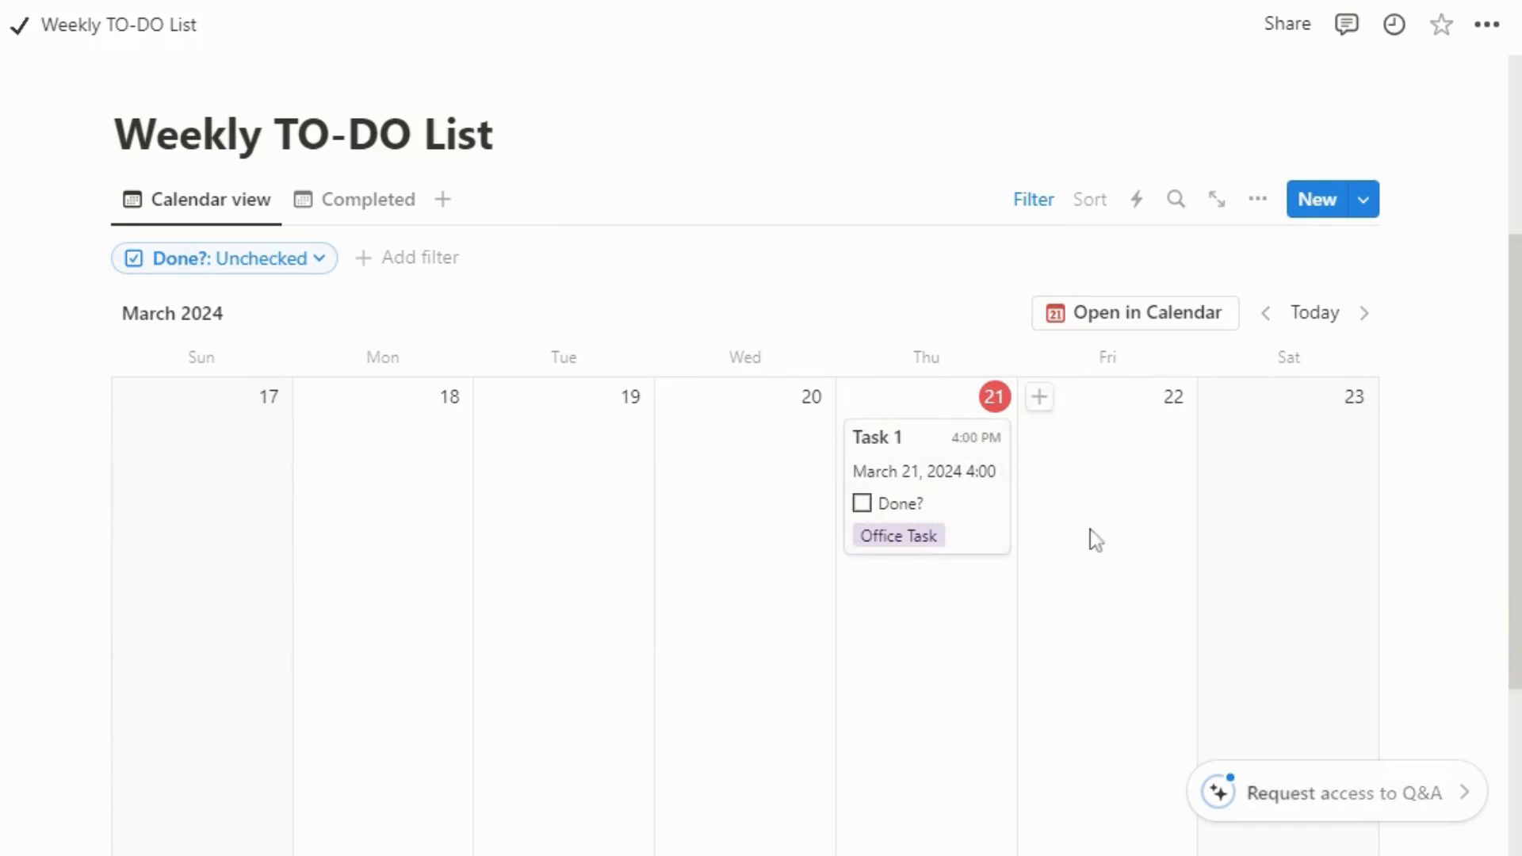
# Step: Mark Task 1 as done in the Calendar view and look for it in the Completed view
pyautogui.click(349, 202)
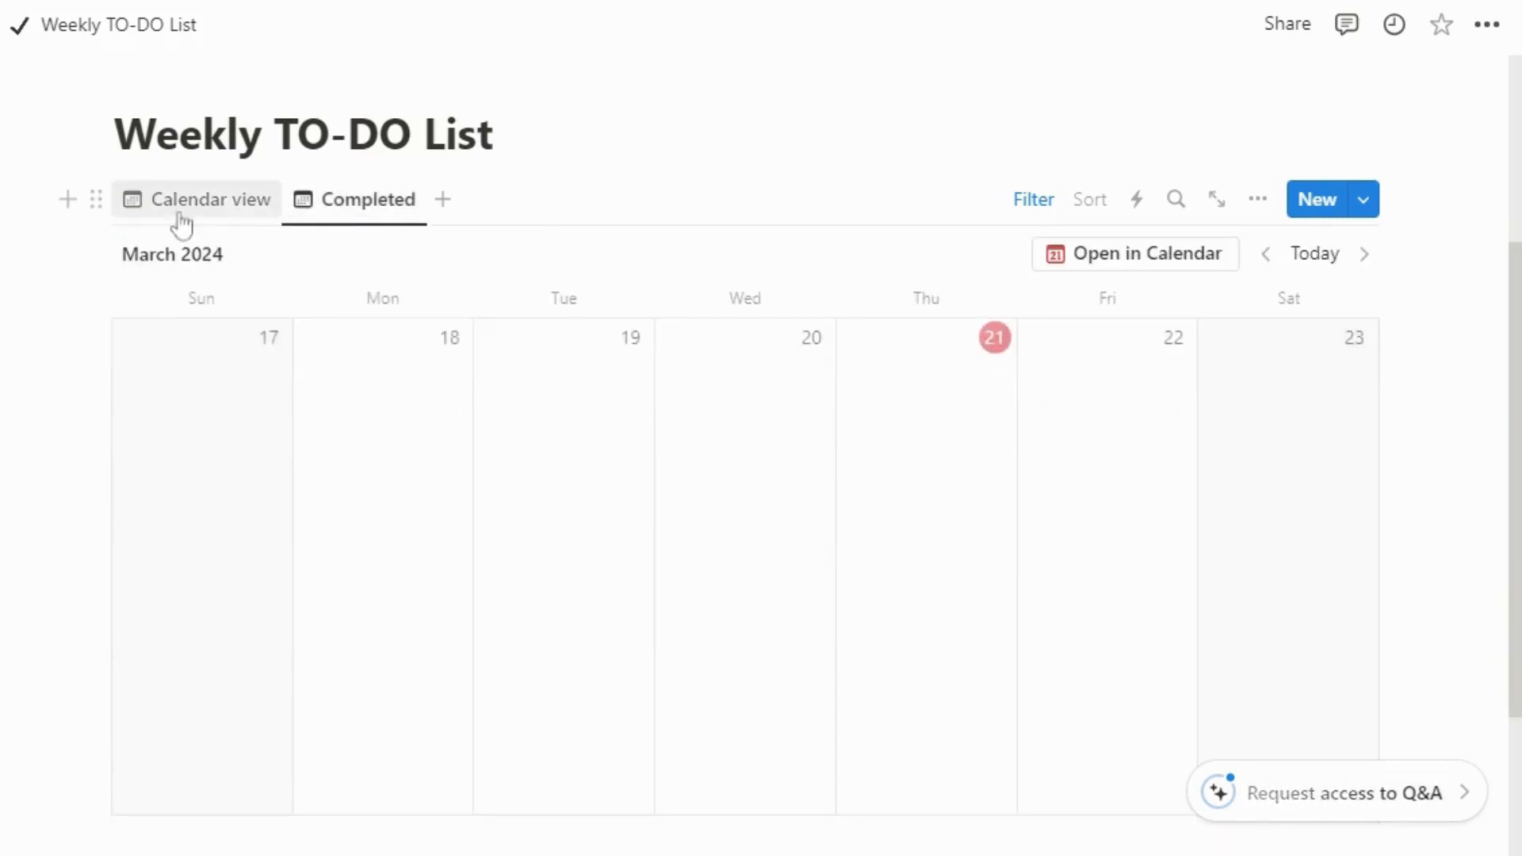
pyautogui.click(178, 204)
pyautogui.click(863, 442)
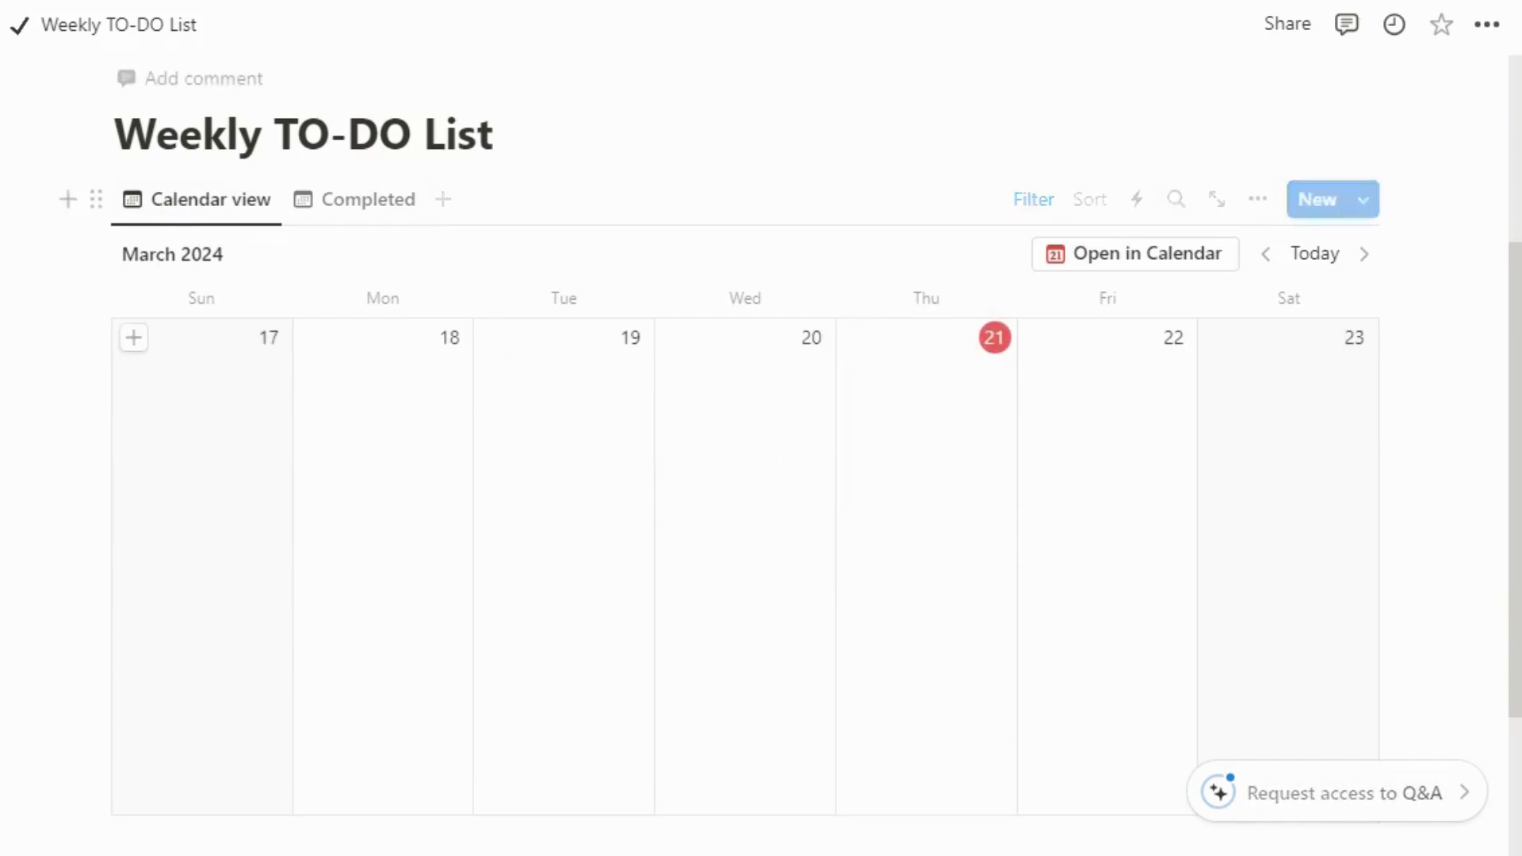
pyautogui.click(309, 204)
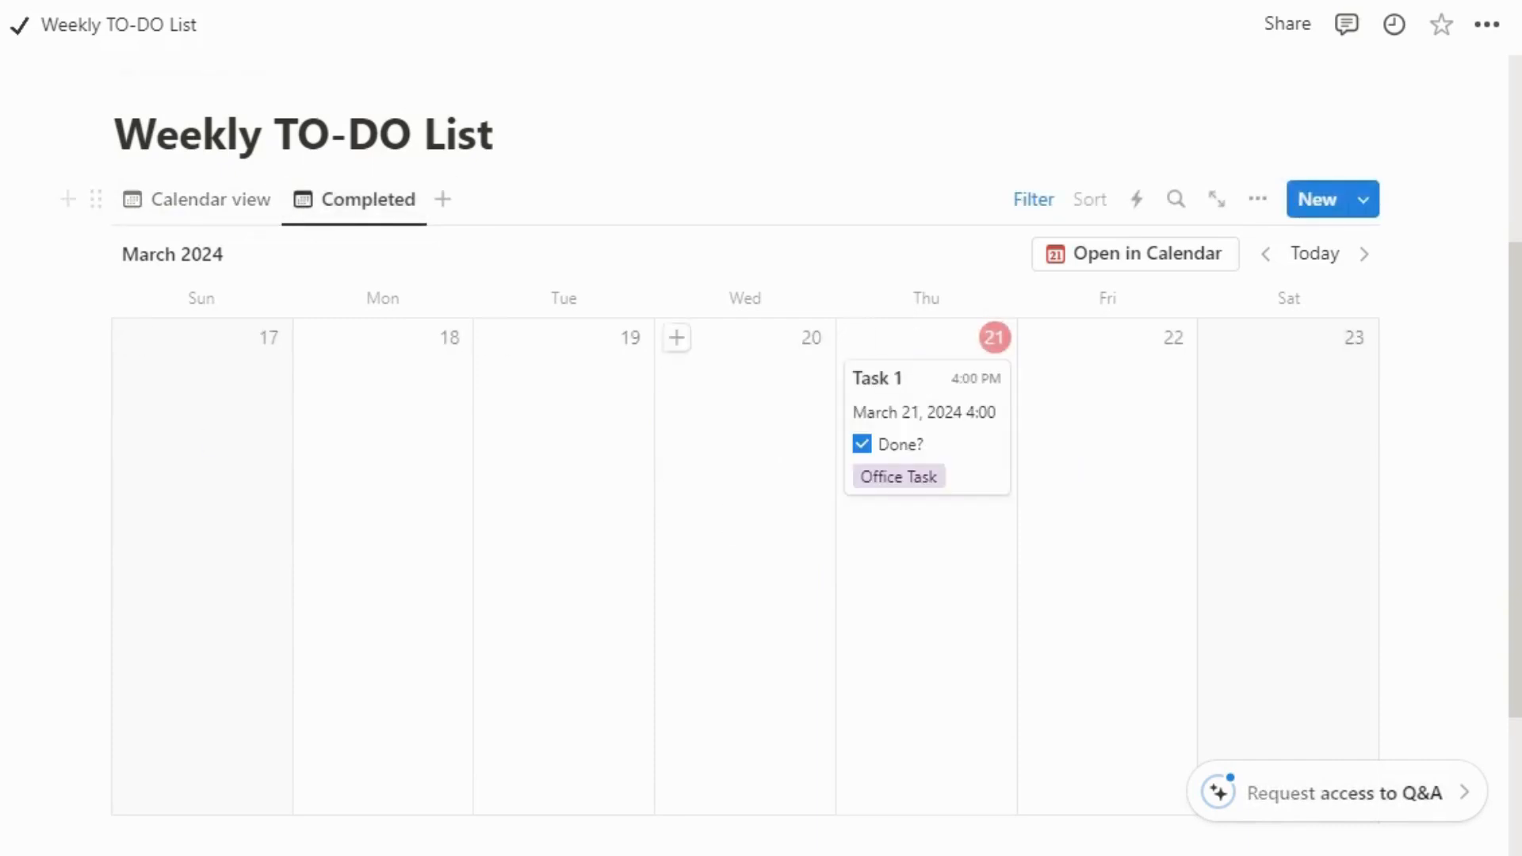
# Step: Add an entry on Friday, March 22 in the Calendar view, title it "Task 2" and close its page
pyautogui.click(158, 222)
pyautogui.click(1038, 342)
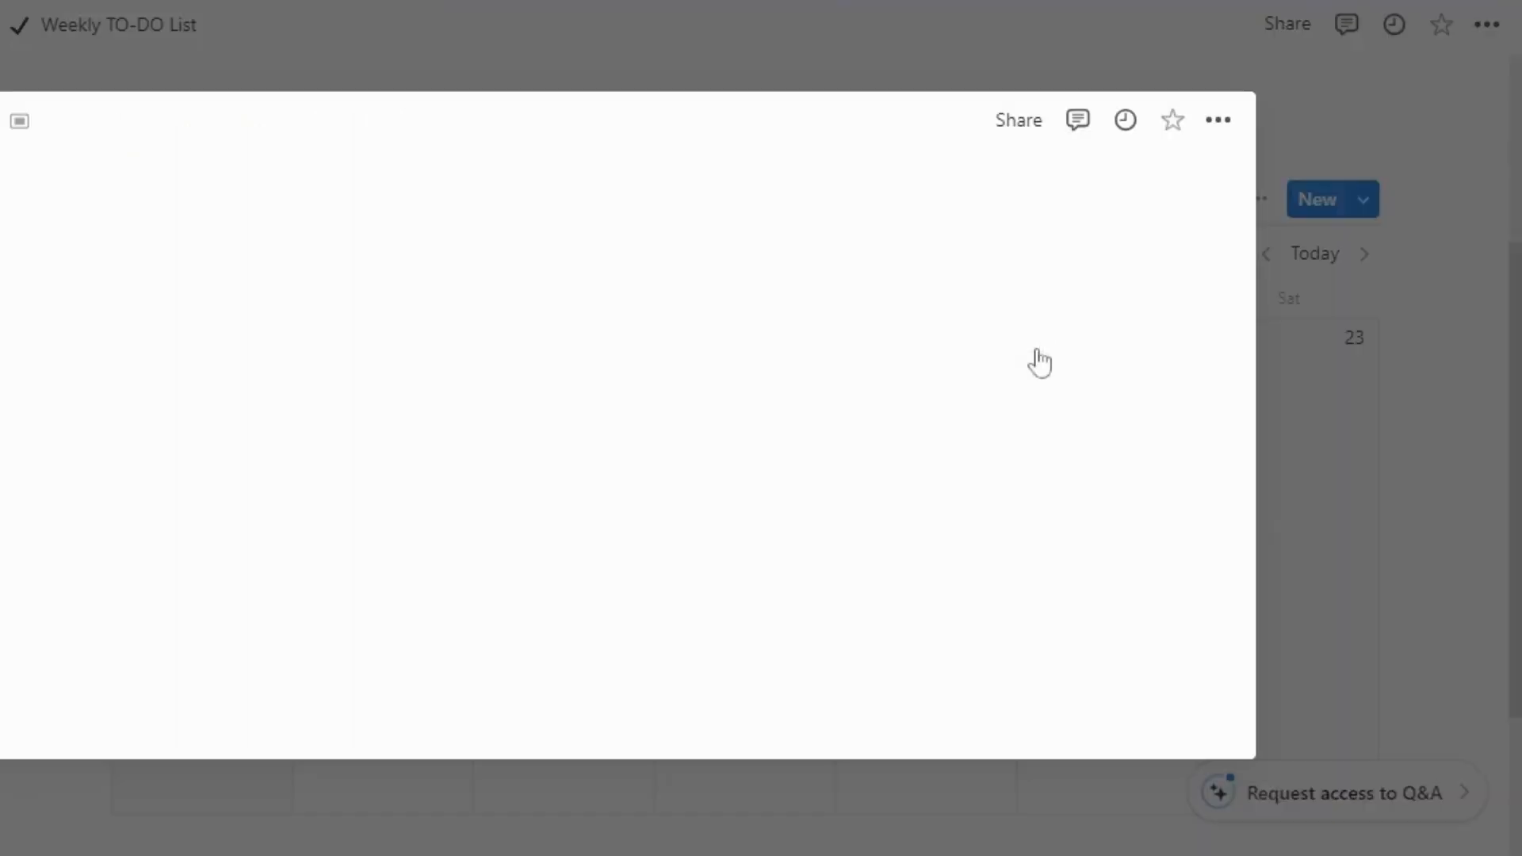
pyautogui.write('Task 2')
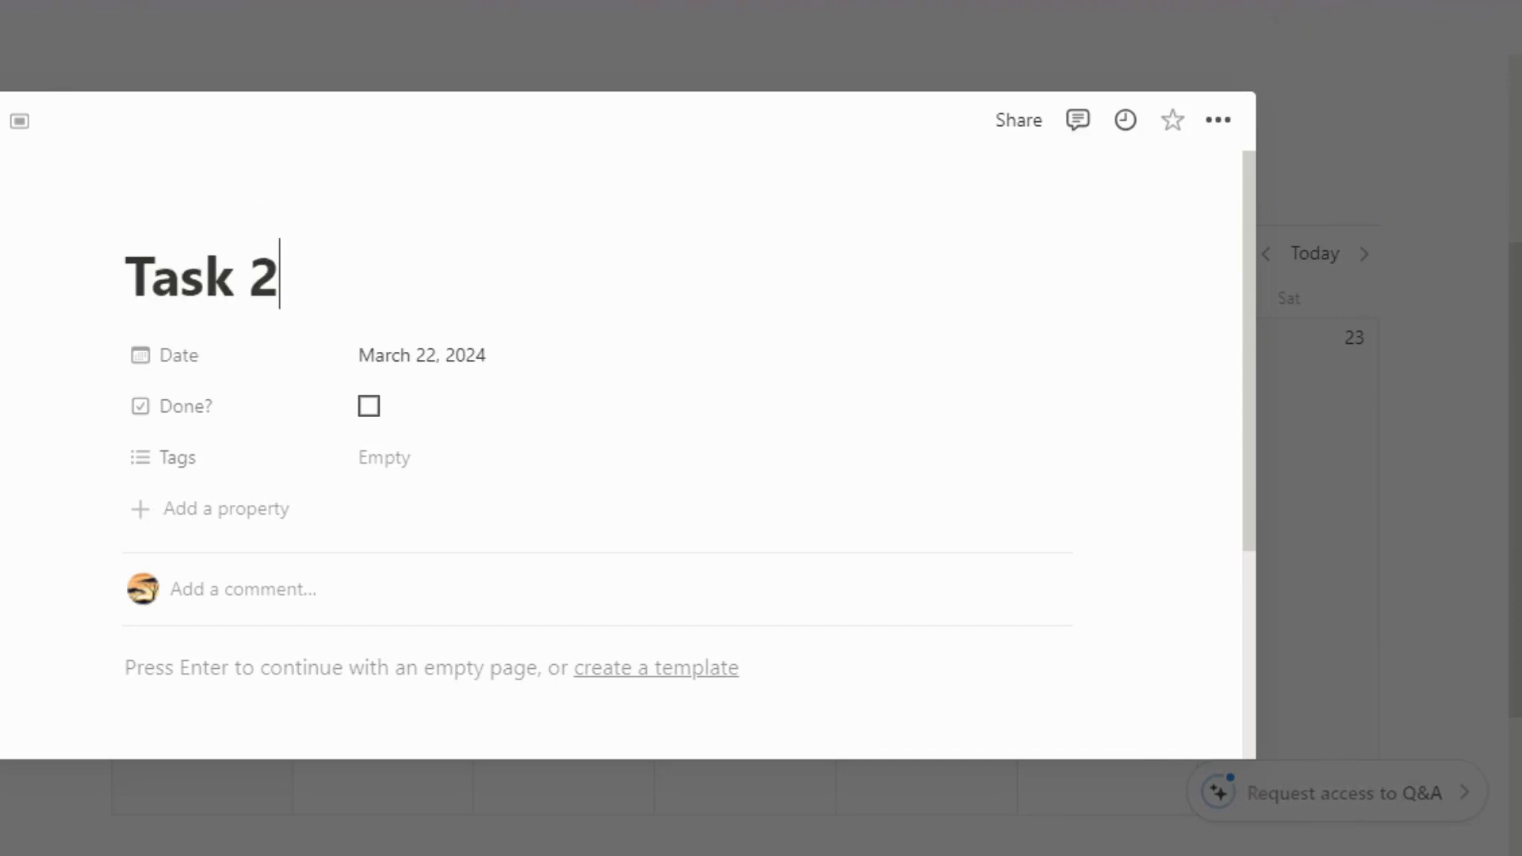
pyautogui.click(1430, 255)
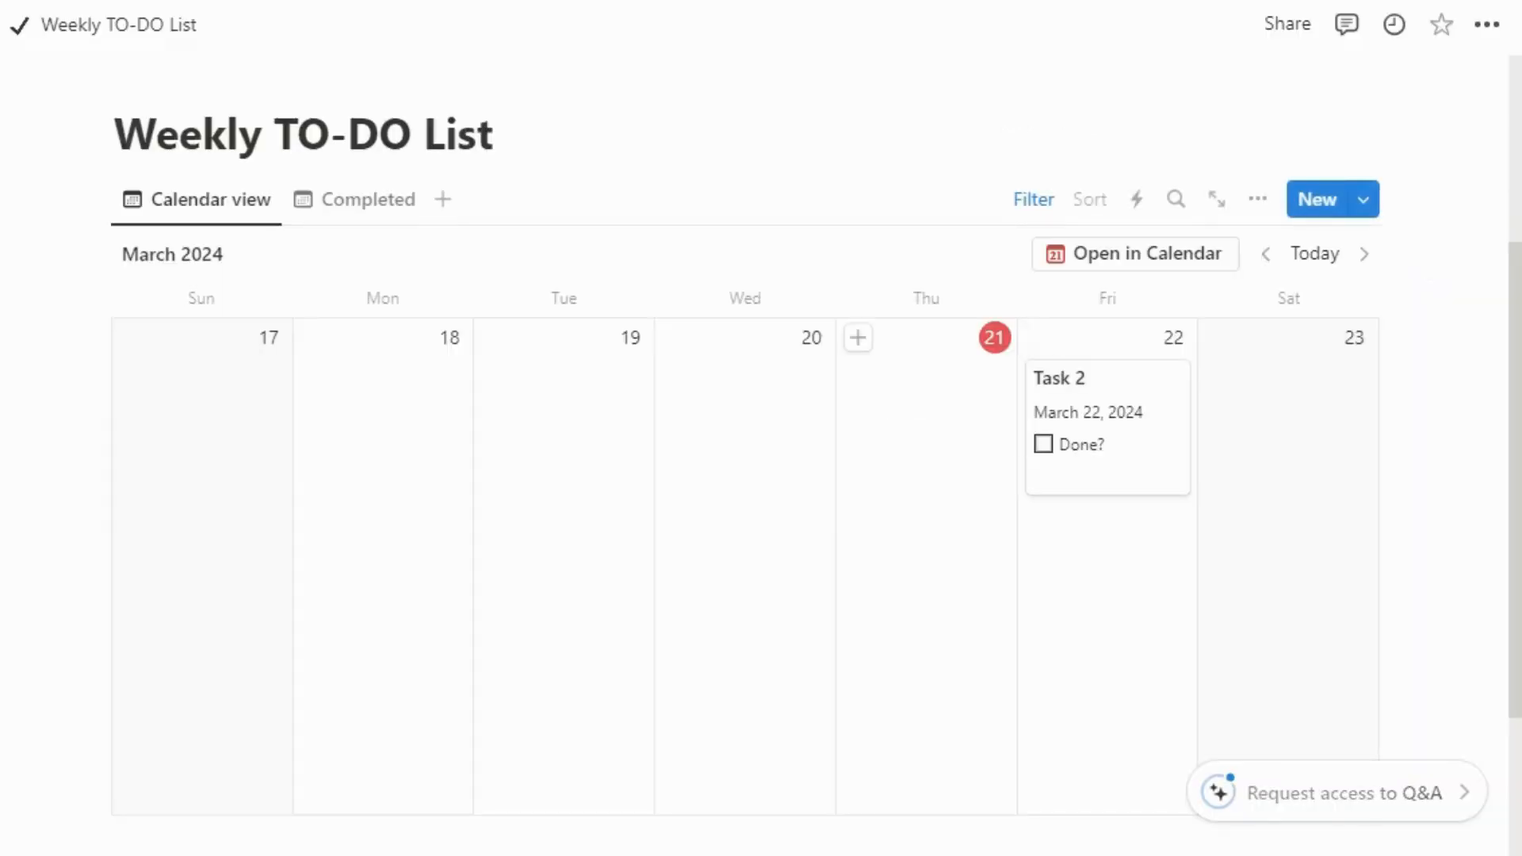
# Step: Mark Task 2 as done in the Calendar view and look for it in the Completed view
pyautogui.click(1043, 446)
pyautogui.click(396, 212)
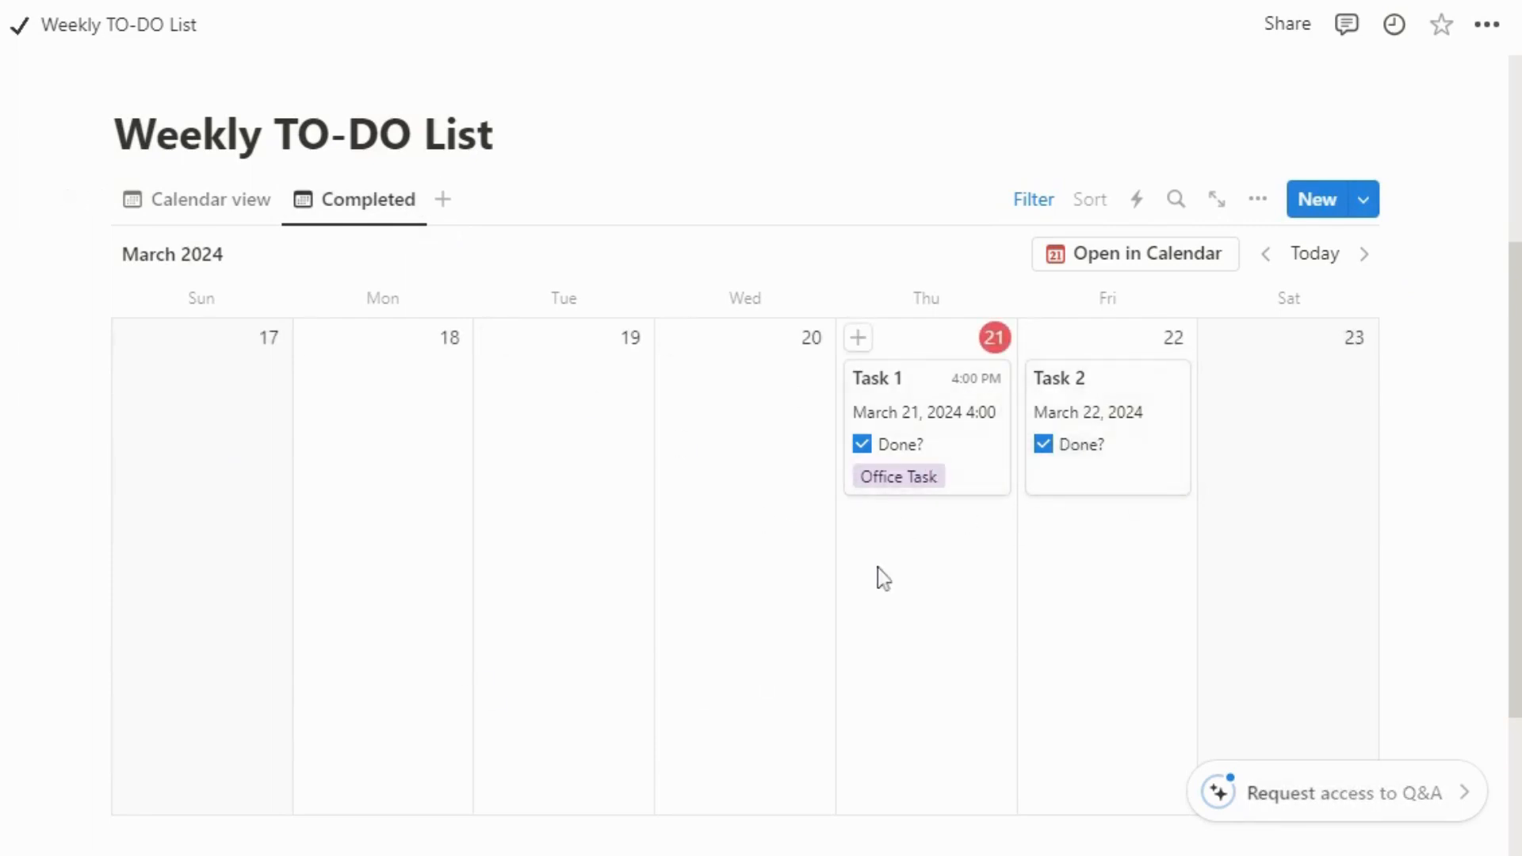
# Step: Create a new database template titled "Do the Grocery" with its Date set to Today, the date when duplicated
pyautogui.click(1365, 201)
pyautogui.click(1110, 383)
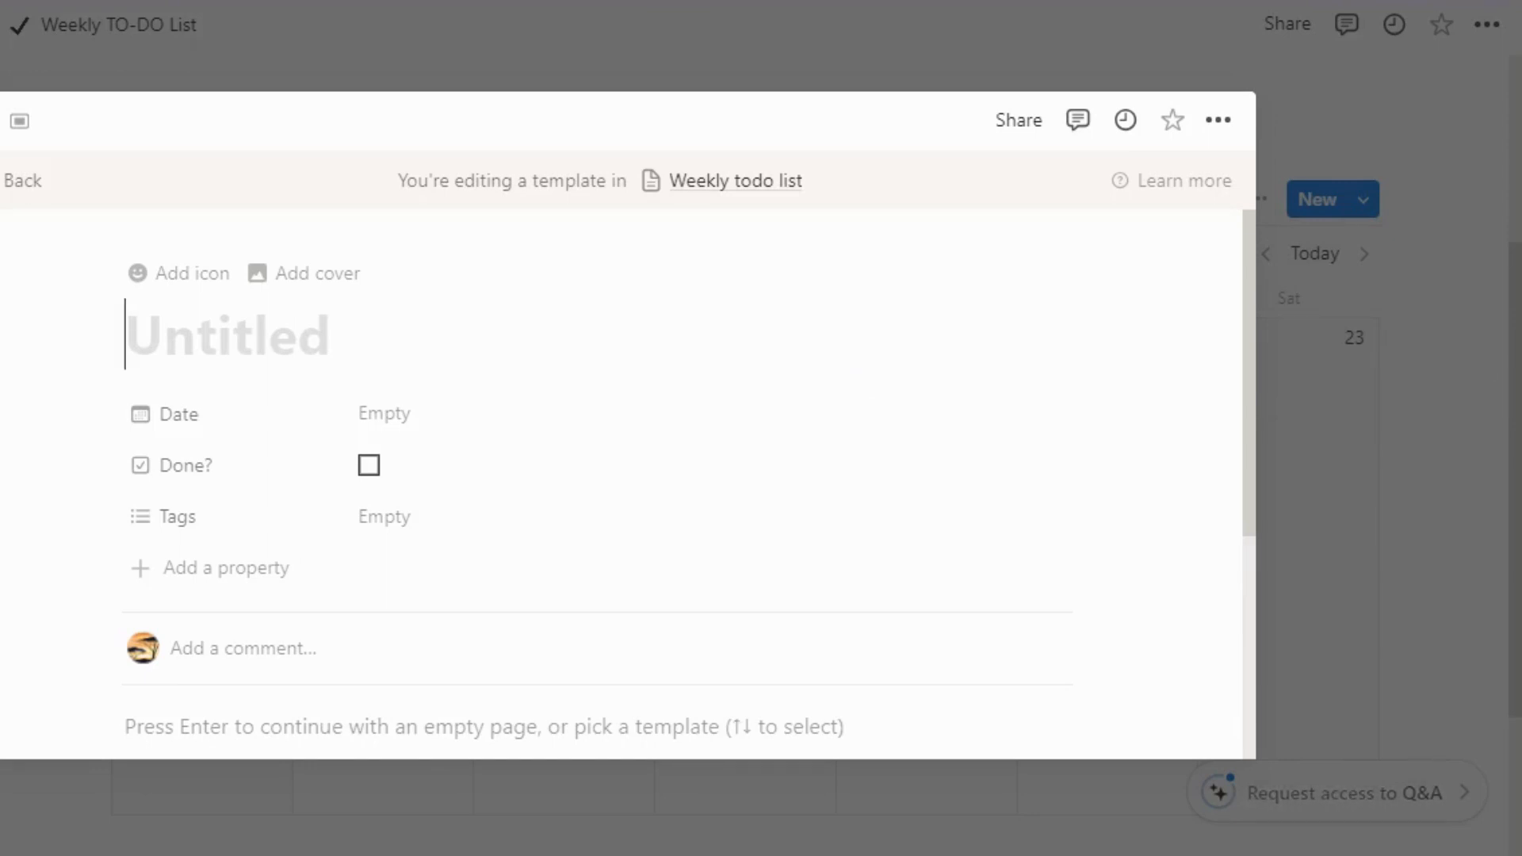
pyautogui.write('Do the Grocery')
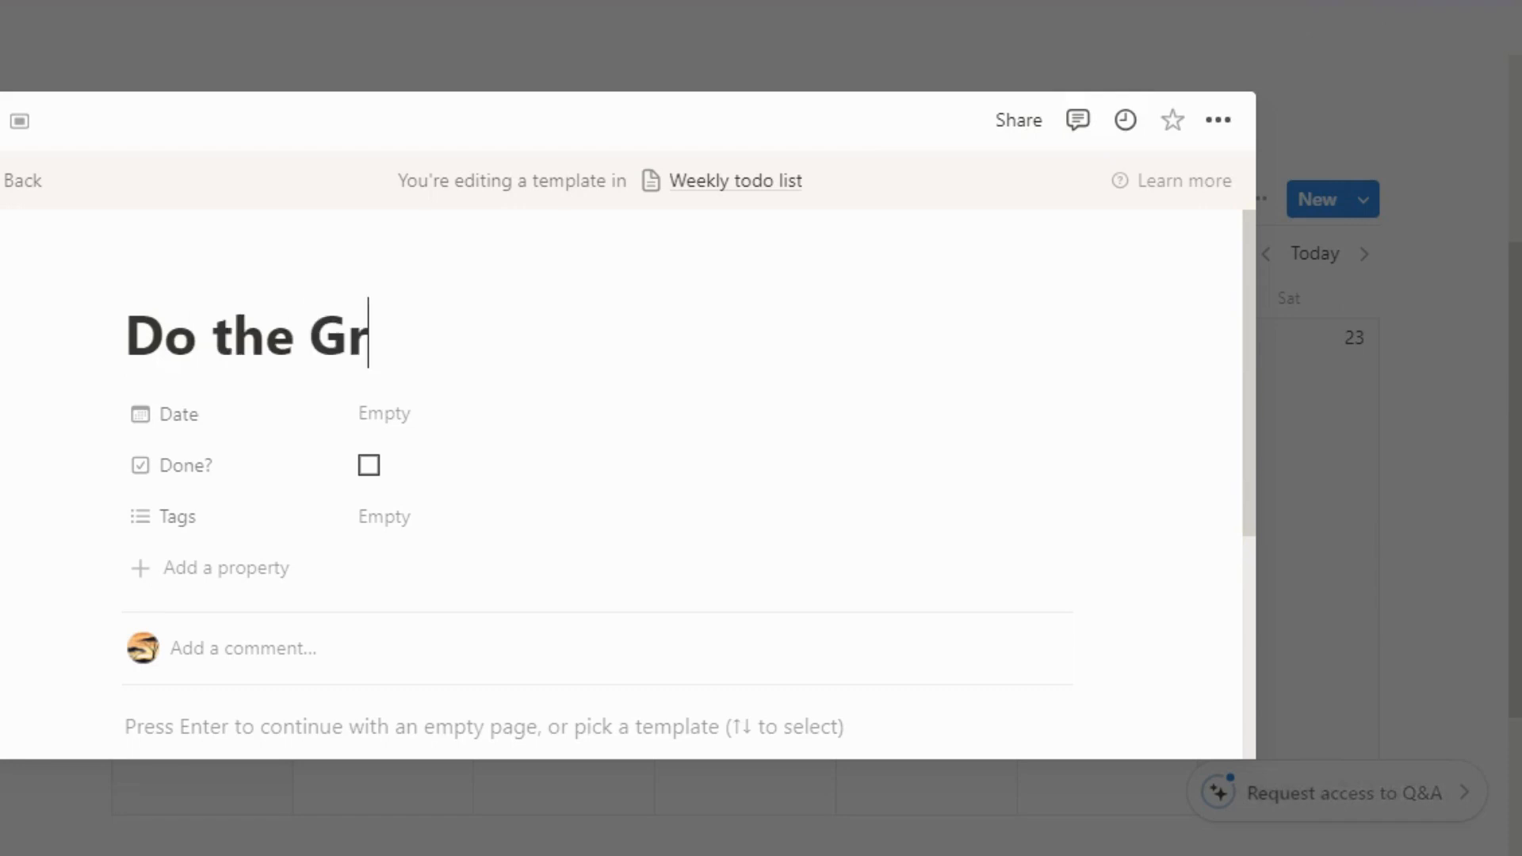
pyautogui.click(401, 415)
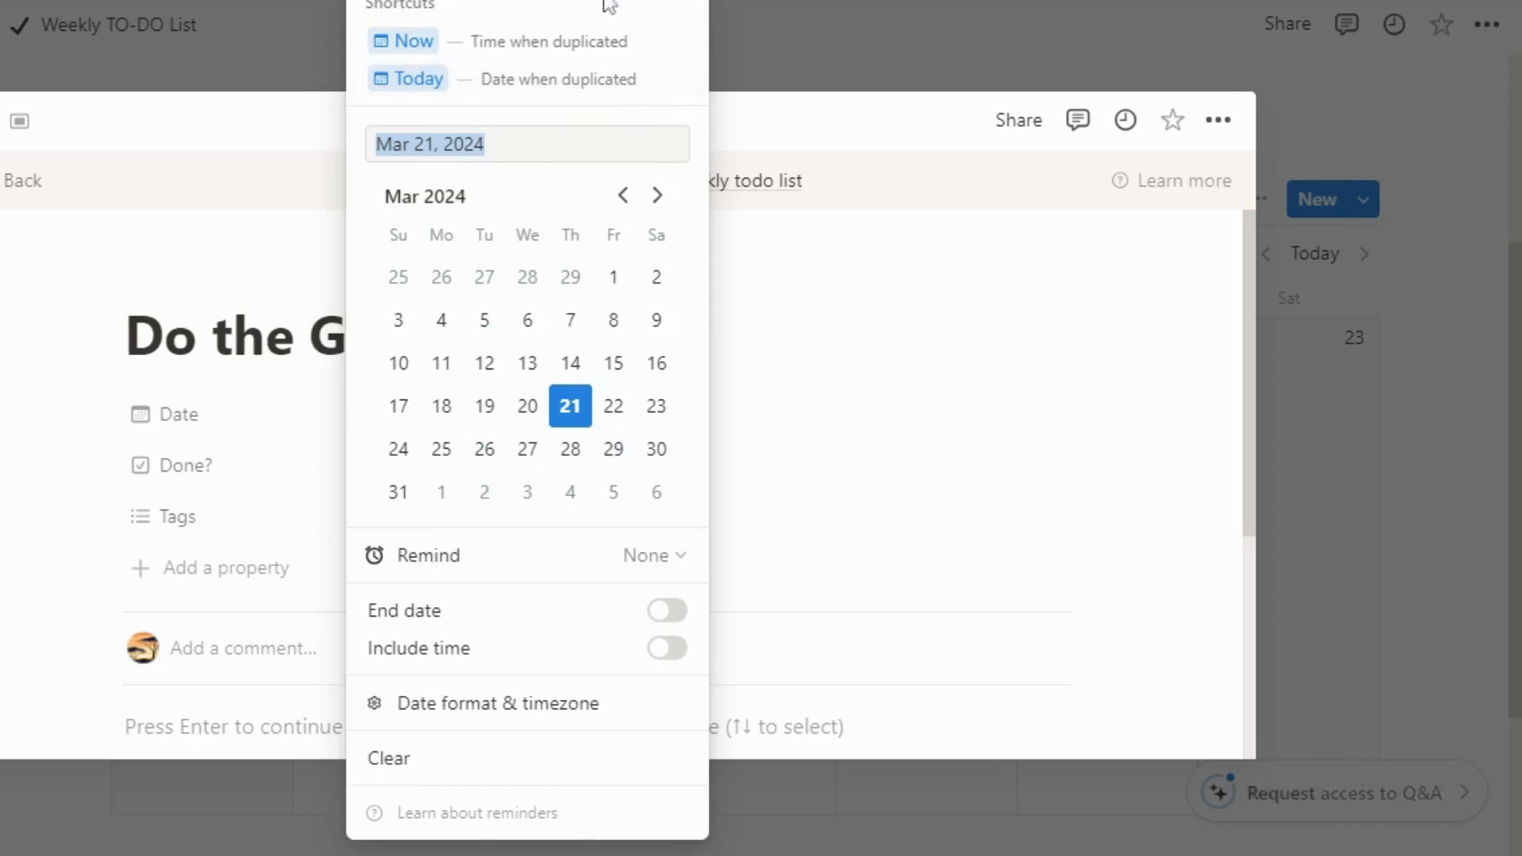
pyautogui.click(562, 83)
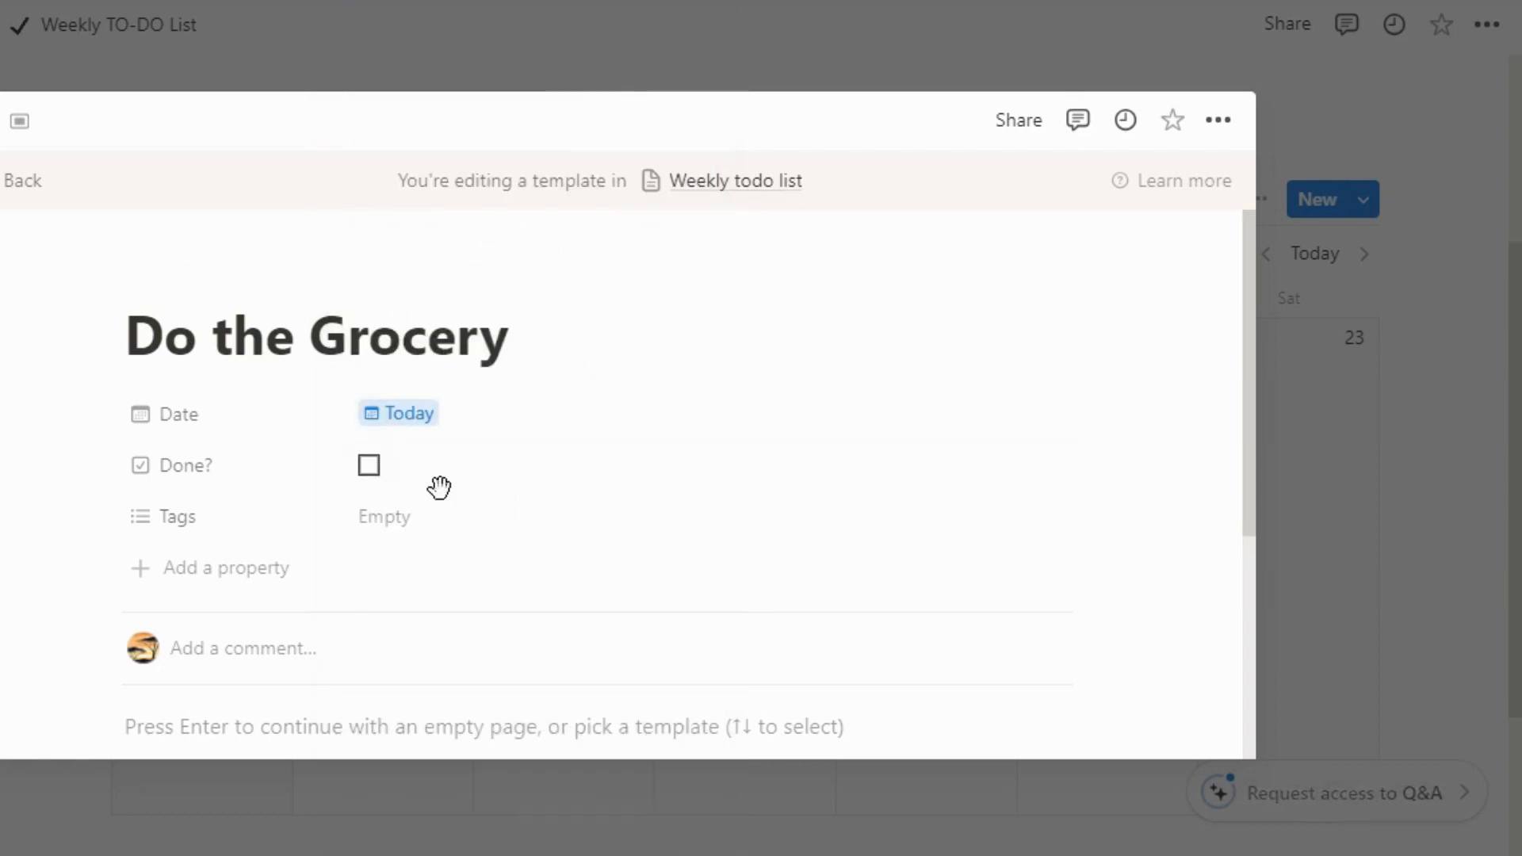
# Step: Create and assign the tag "Household task" in the Do the Grocery template and close the template
pyautogui.click(398, 531)
pyautogui.write('H')
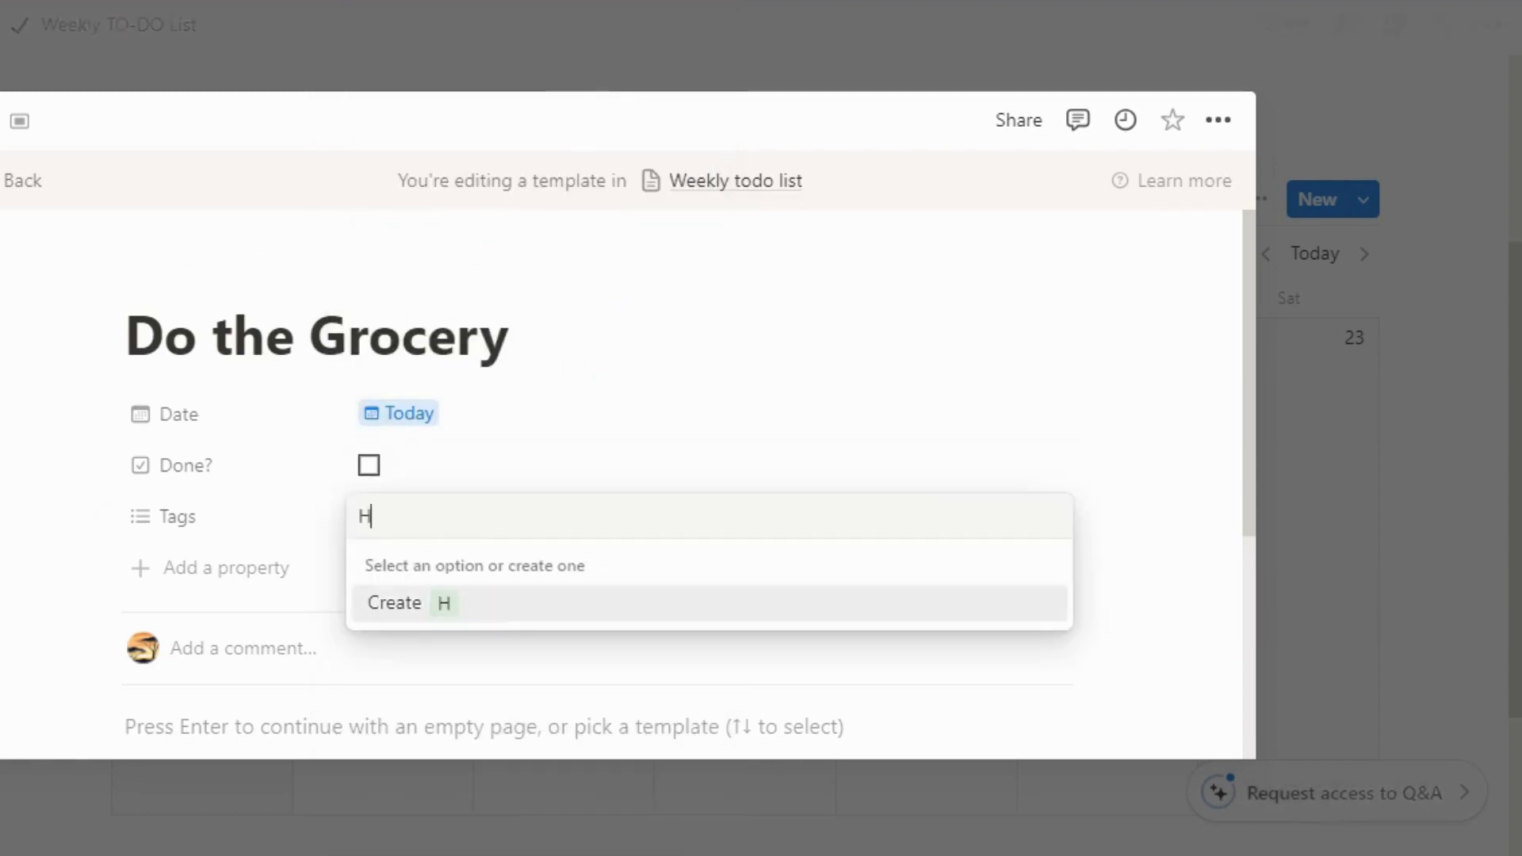
pyautogui.write('ousehold task')
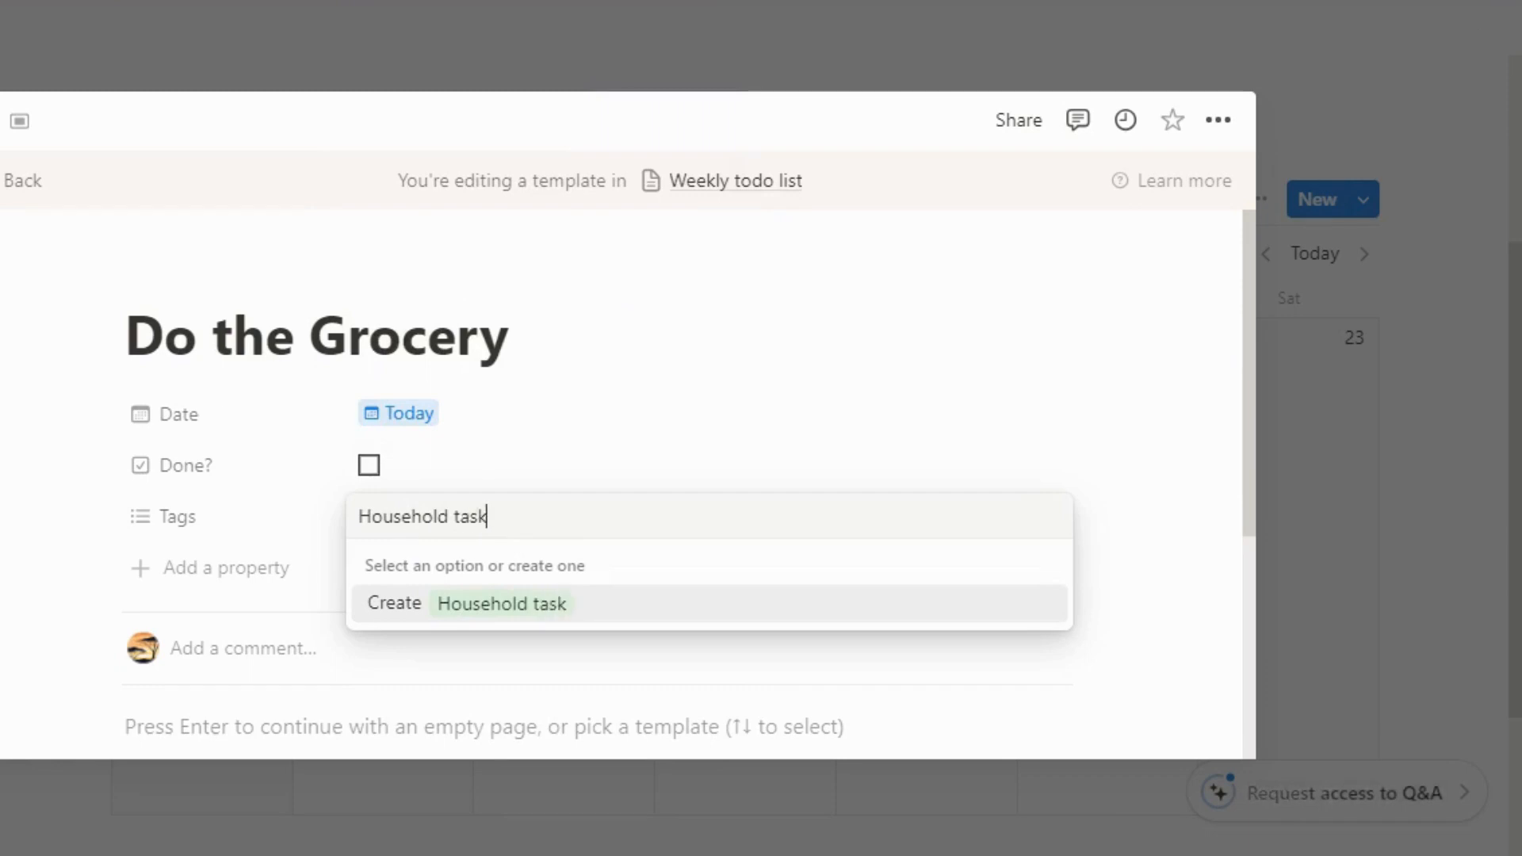
pyautogui.press('Return')
pyautogui.click(1444, 214)
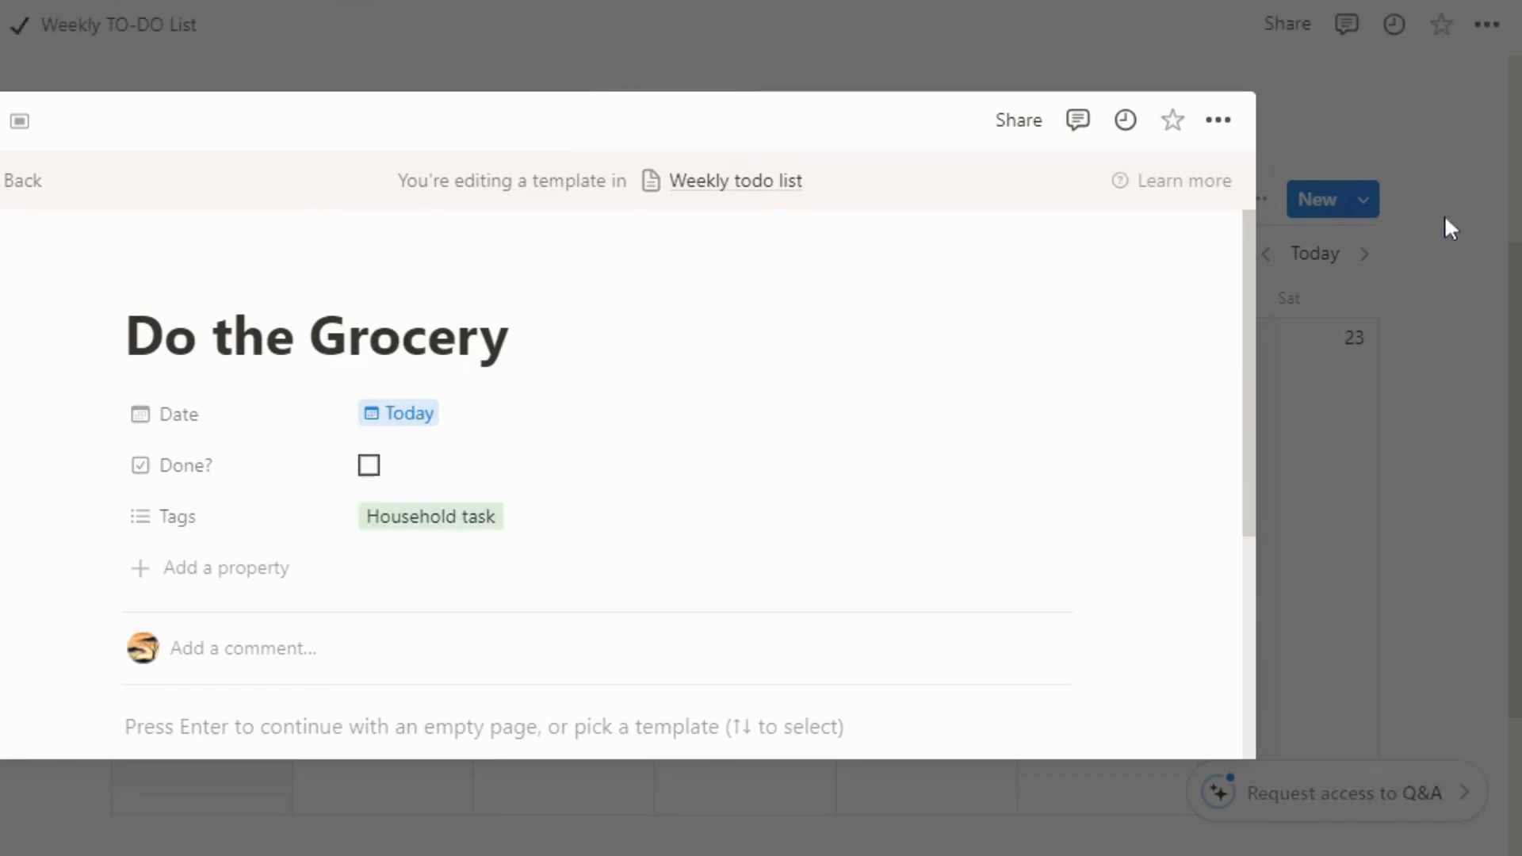
pyautogui.click(1445, 219)
# Step: Set the Do the Grocery template to repeat weekly, every 1 week on Thursday, and save the schedule
pyautogui.click(1363, 208)
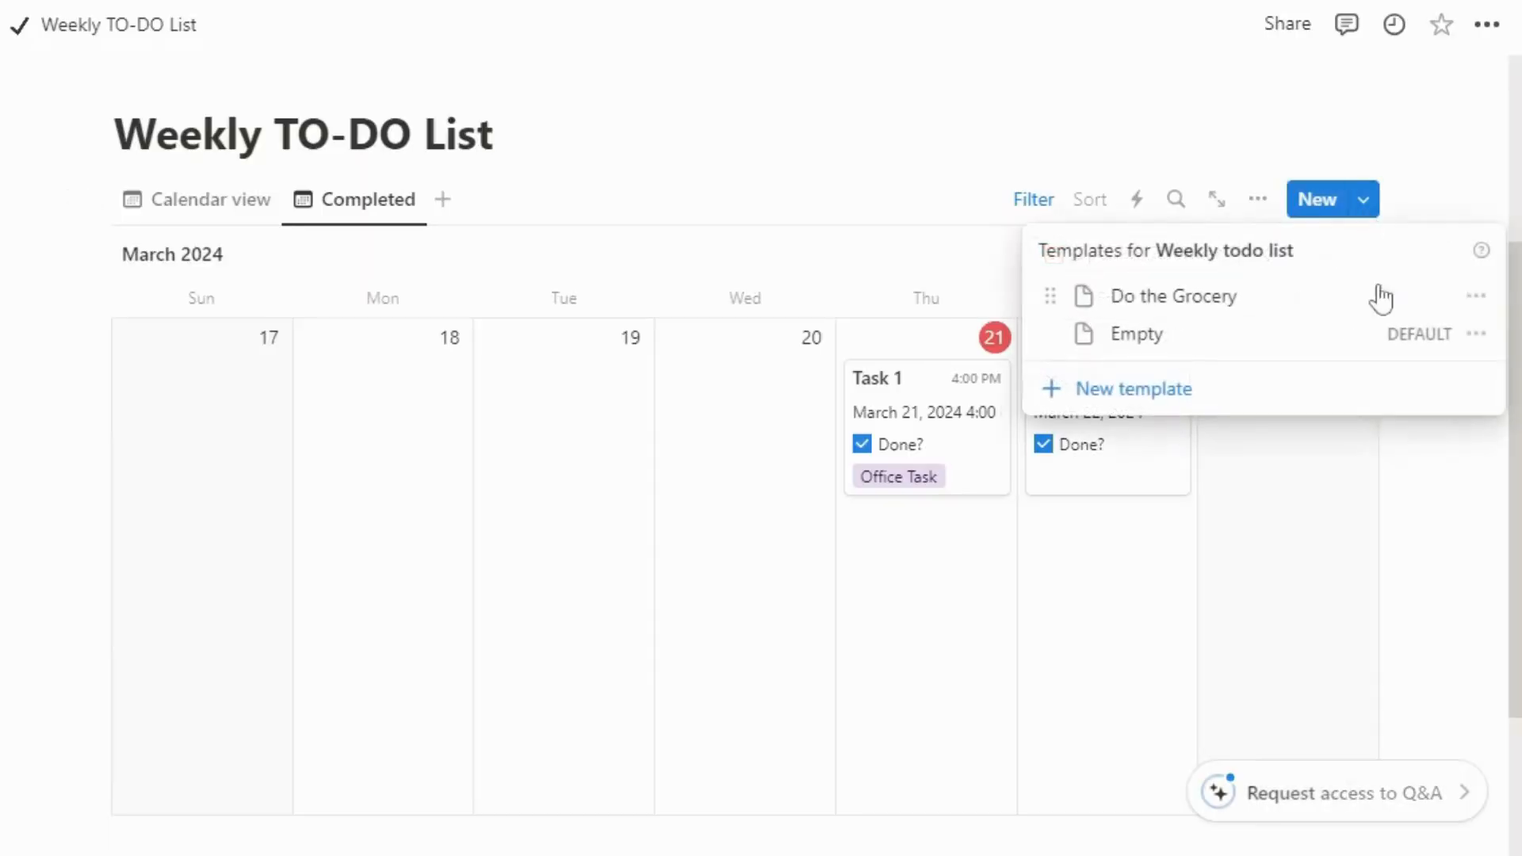
pyautogui.click(1476, 295)
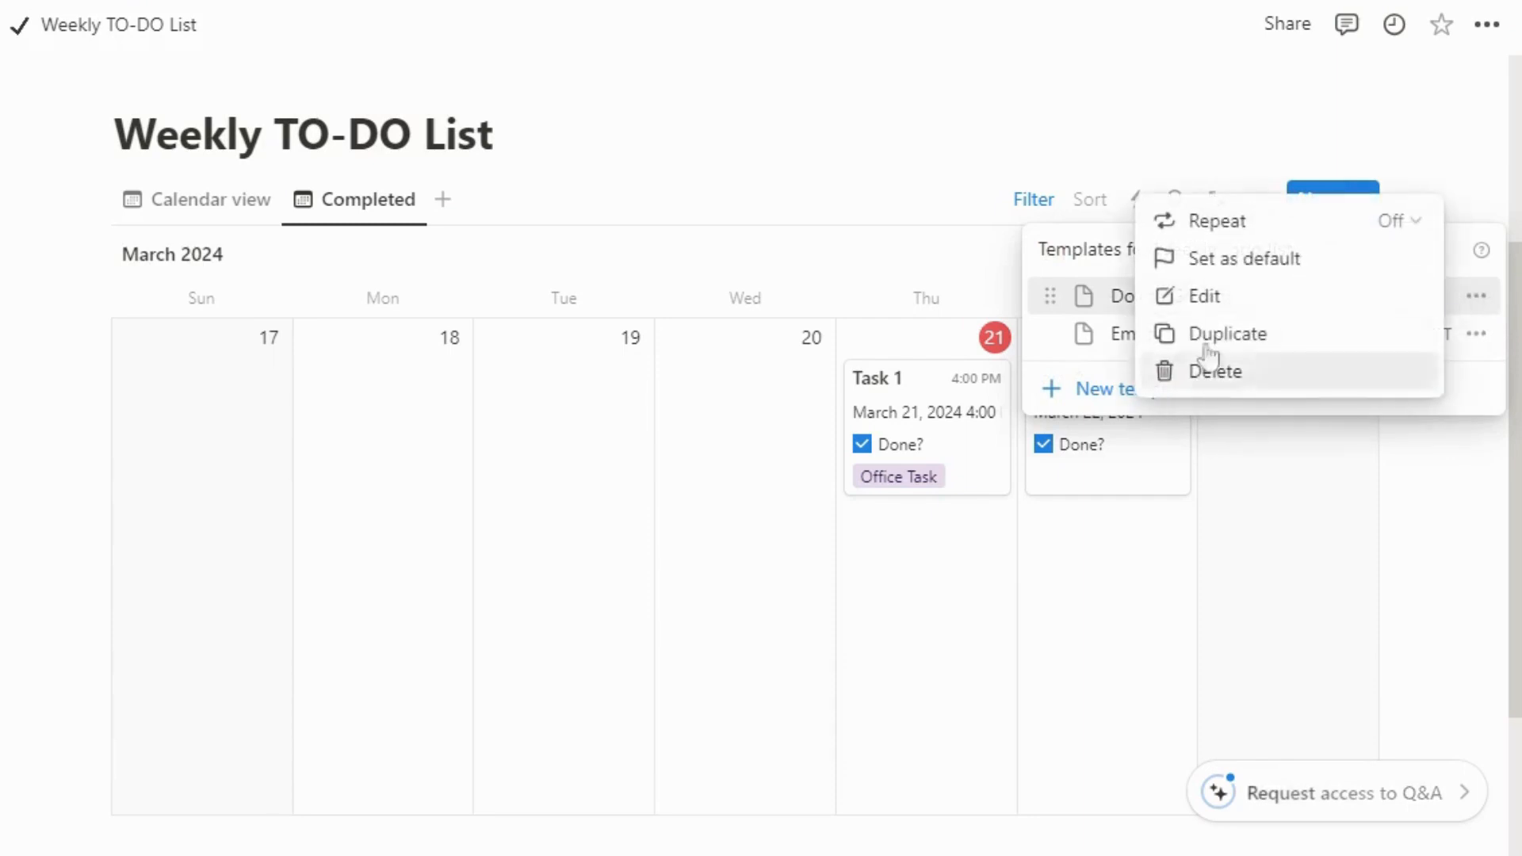
pyautogui.click(1240, 229)
pyautogui.click(1239, 310)
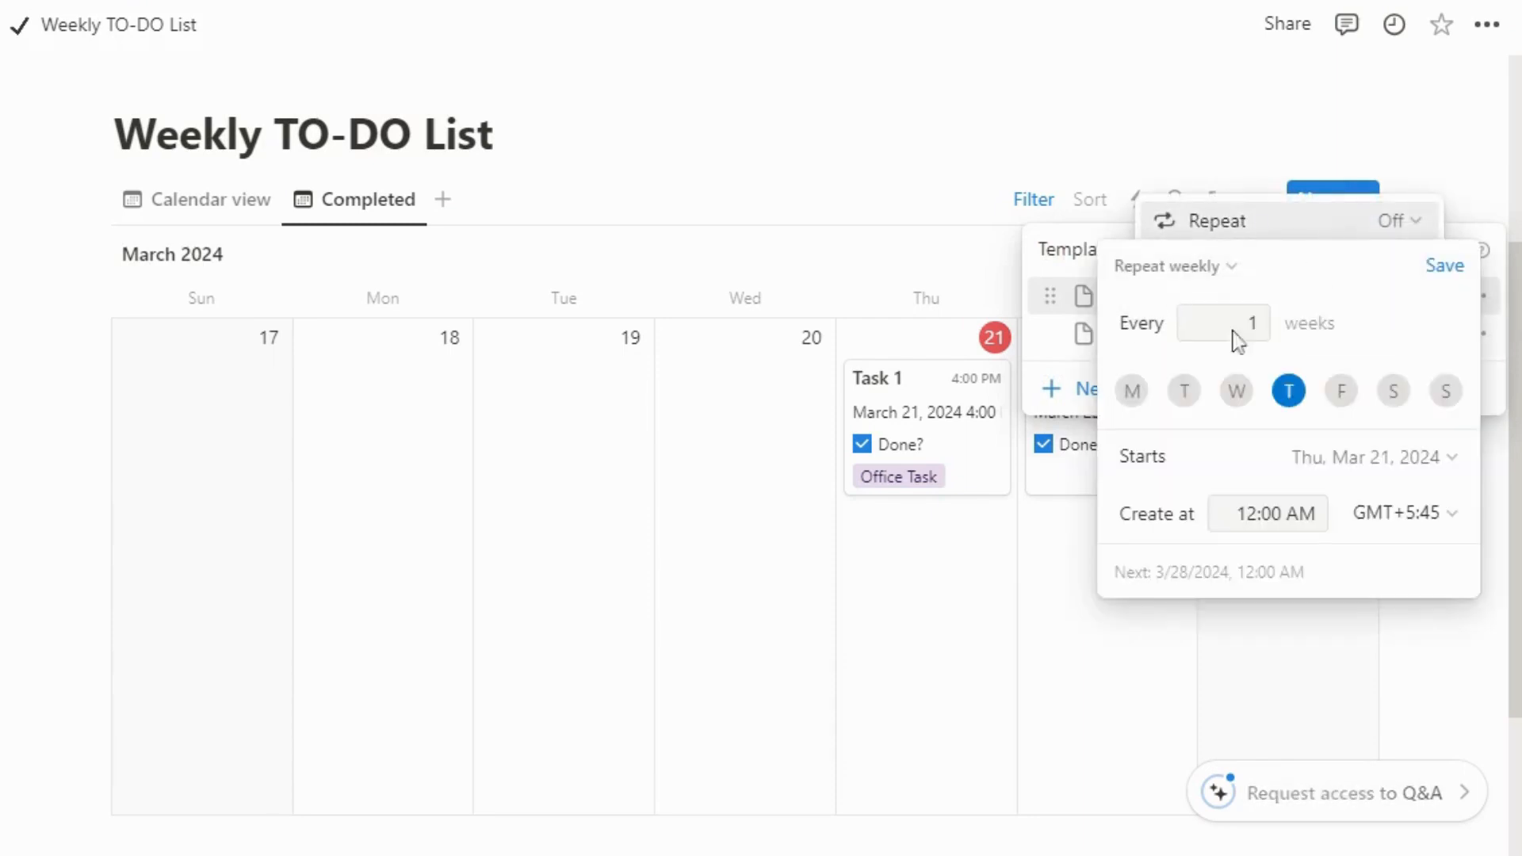
pyautogui.click(1453, 267)
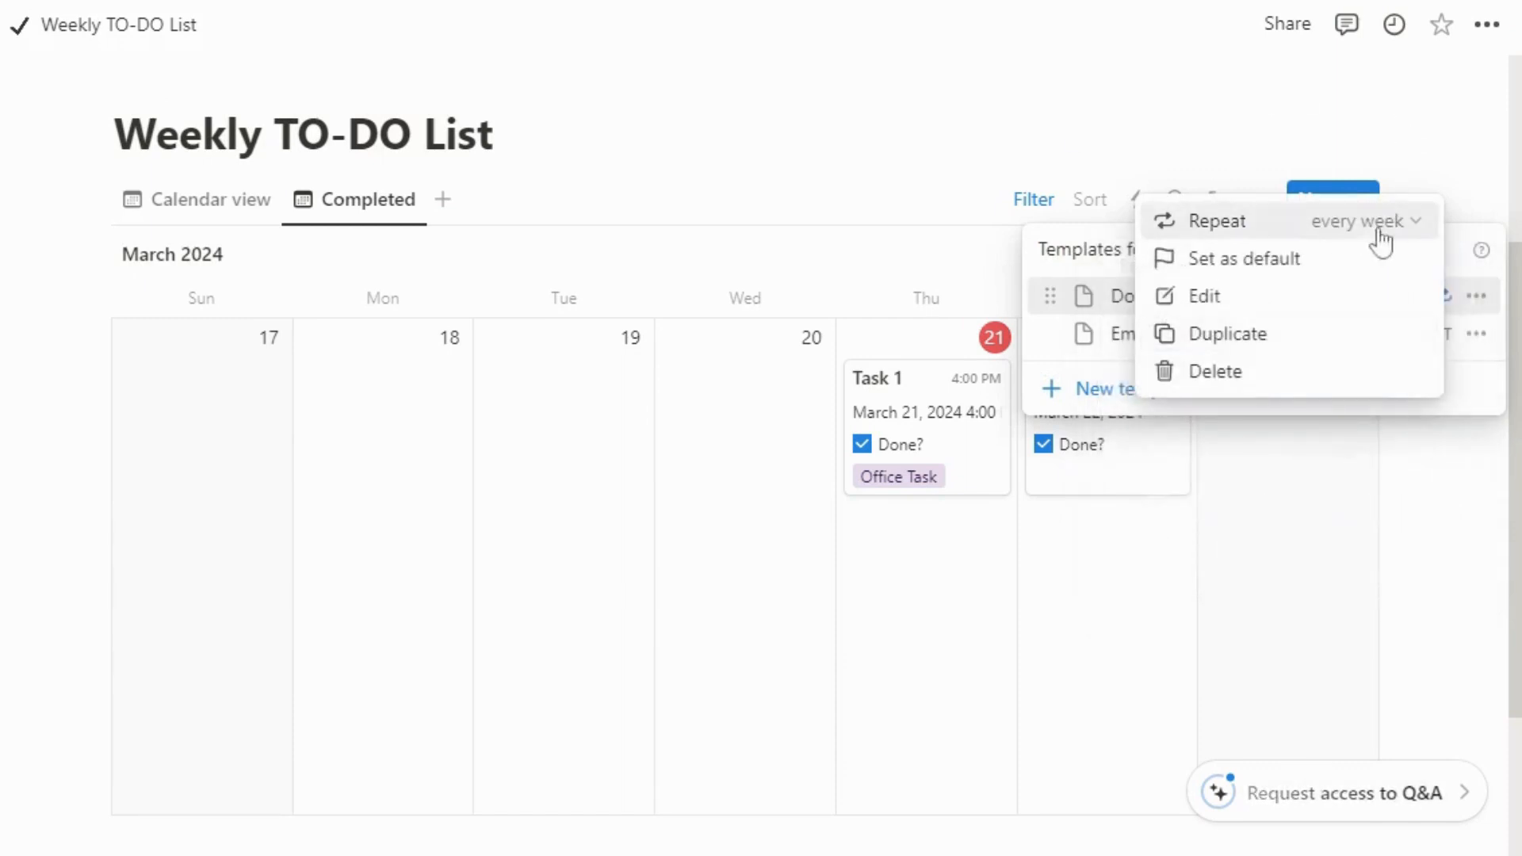
pyautogui.click(1431, 163)
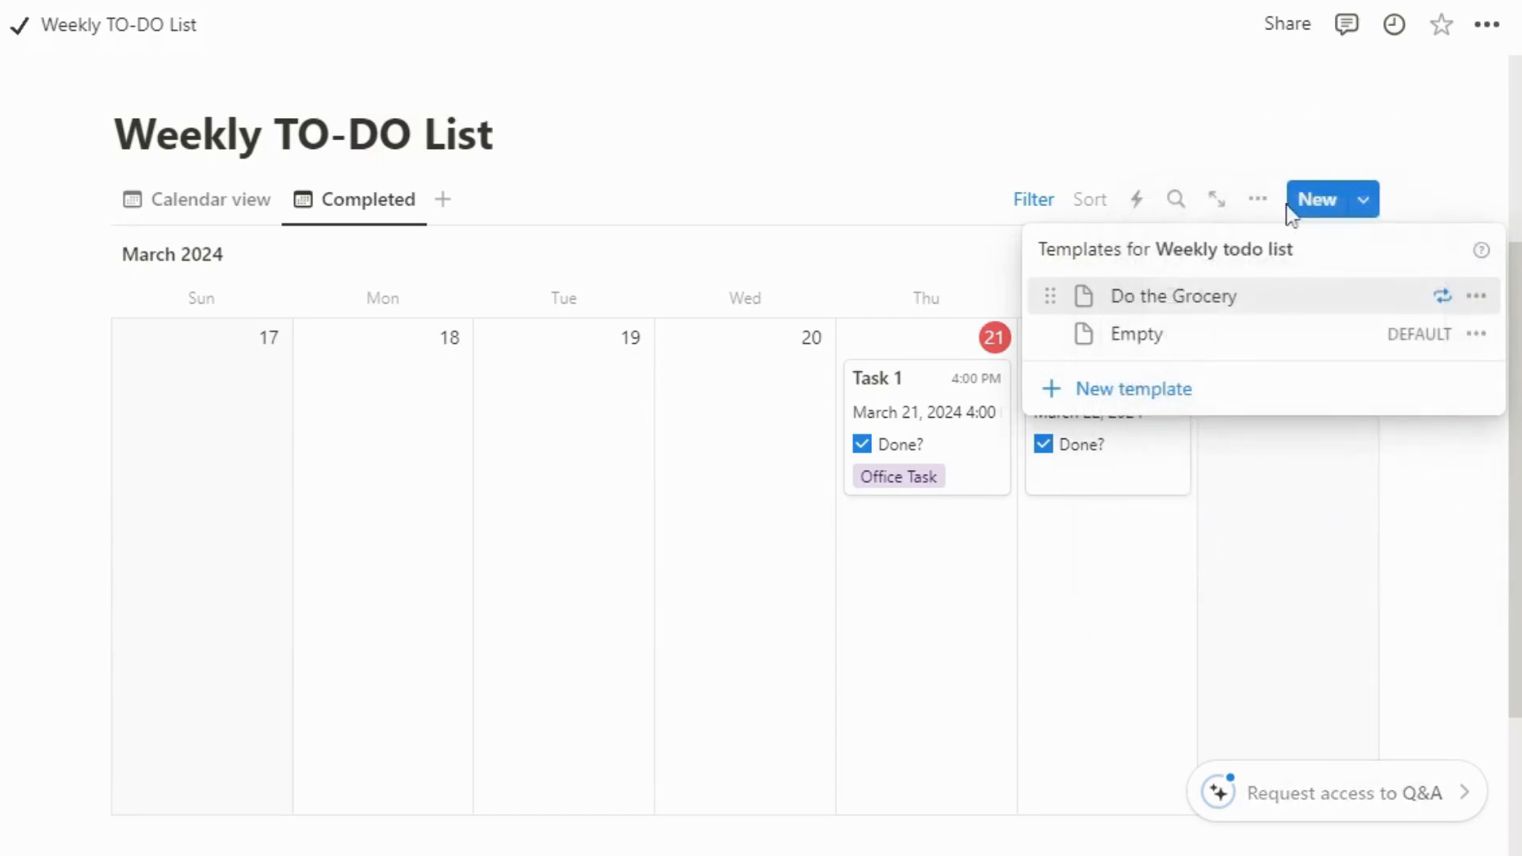
pyautogui.click(1432, 211)
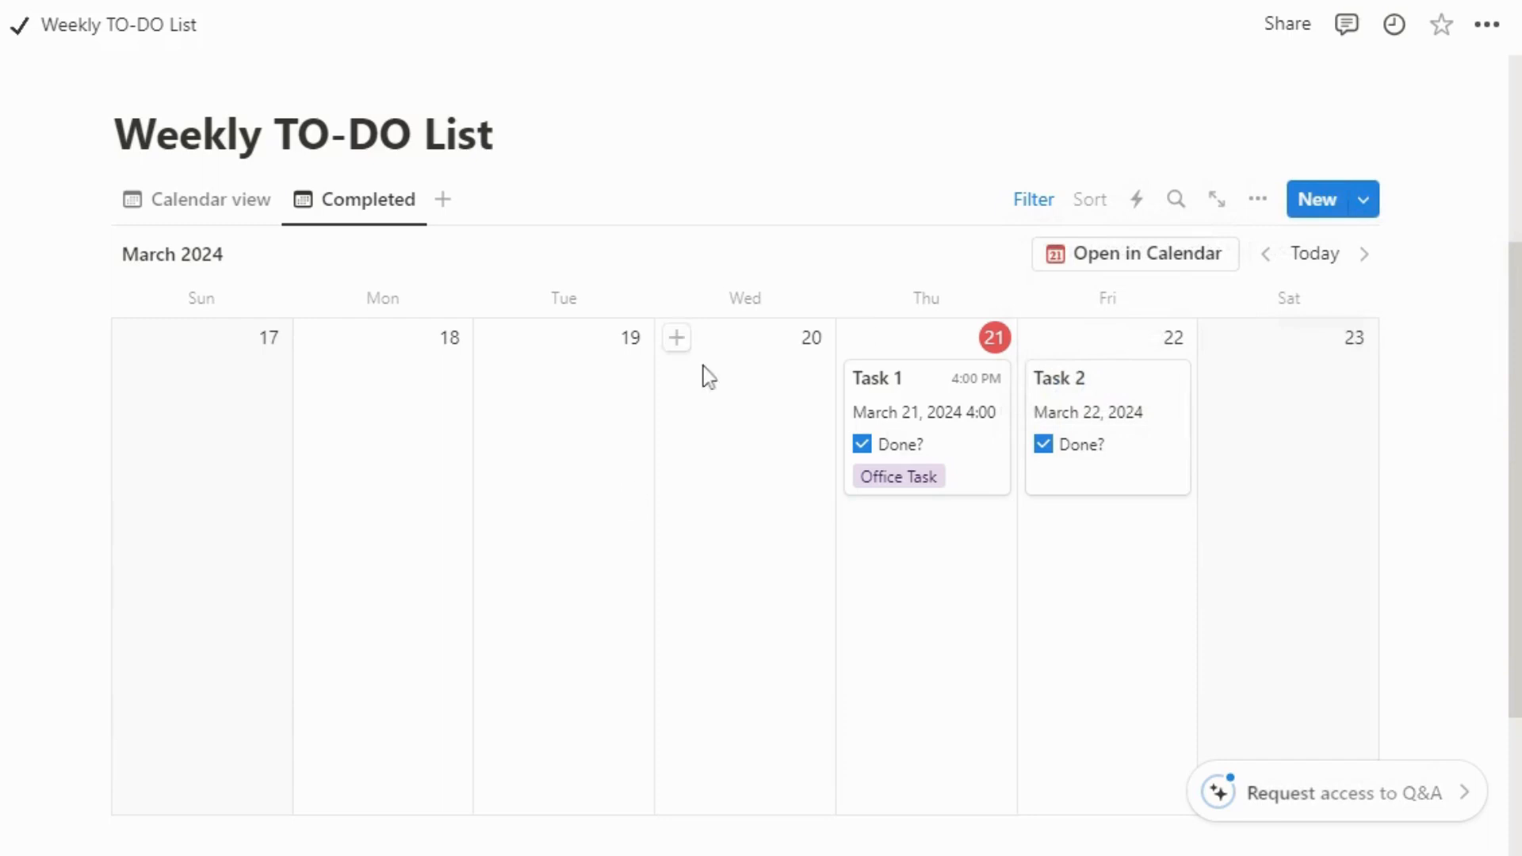
# Step: Review the tasks in the Calendar view and return to the Completed view
pyautogui.click(210, 200)
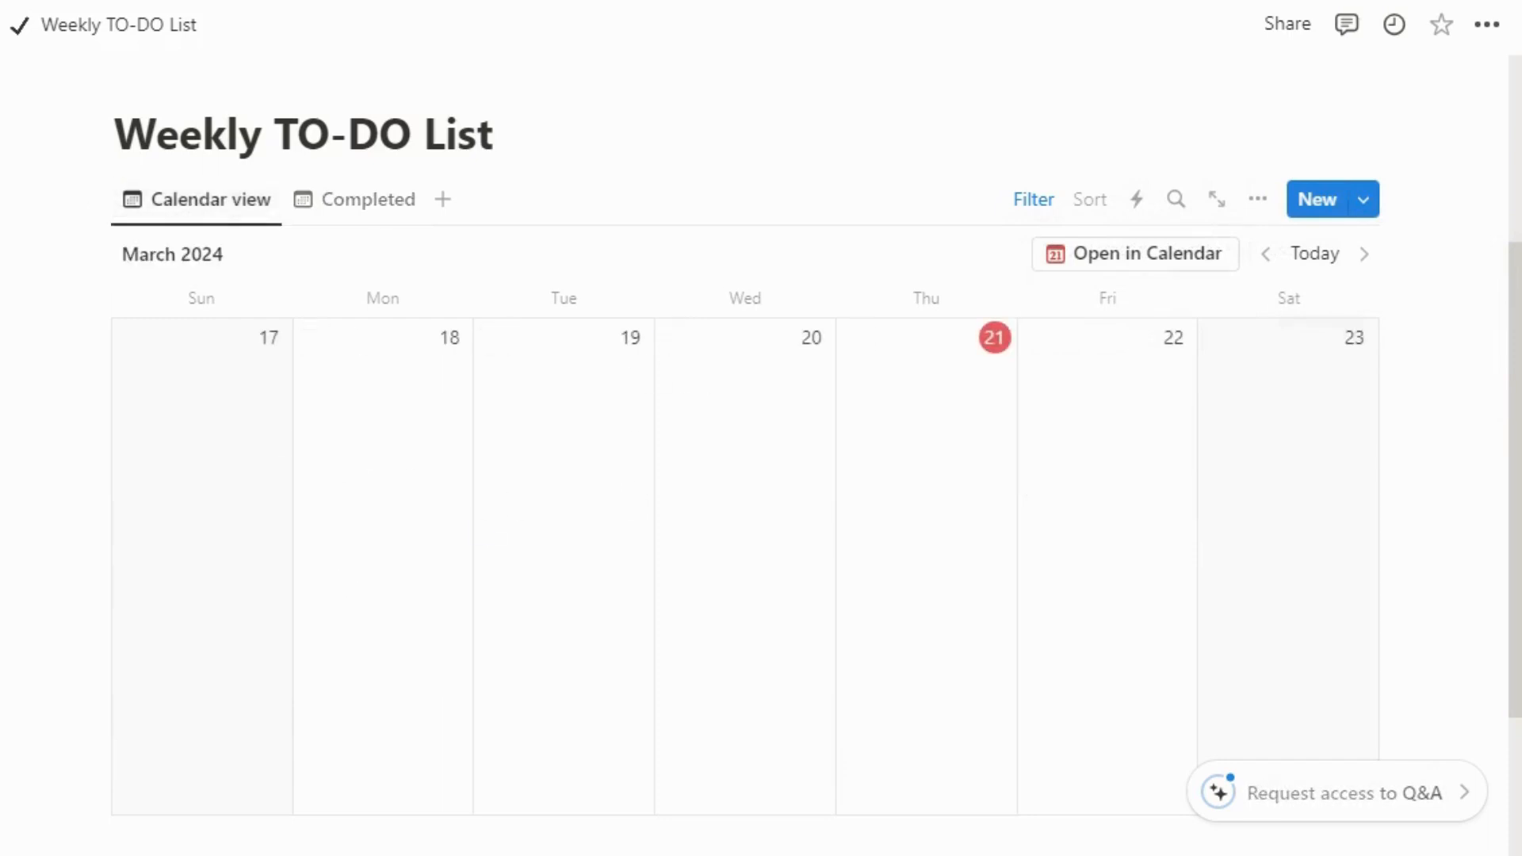
pyautogui.click(338, 219)
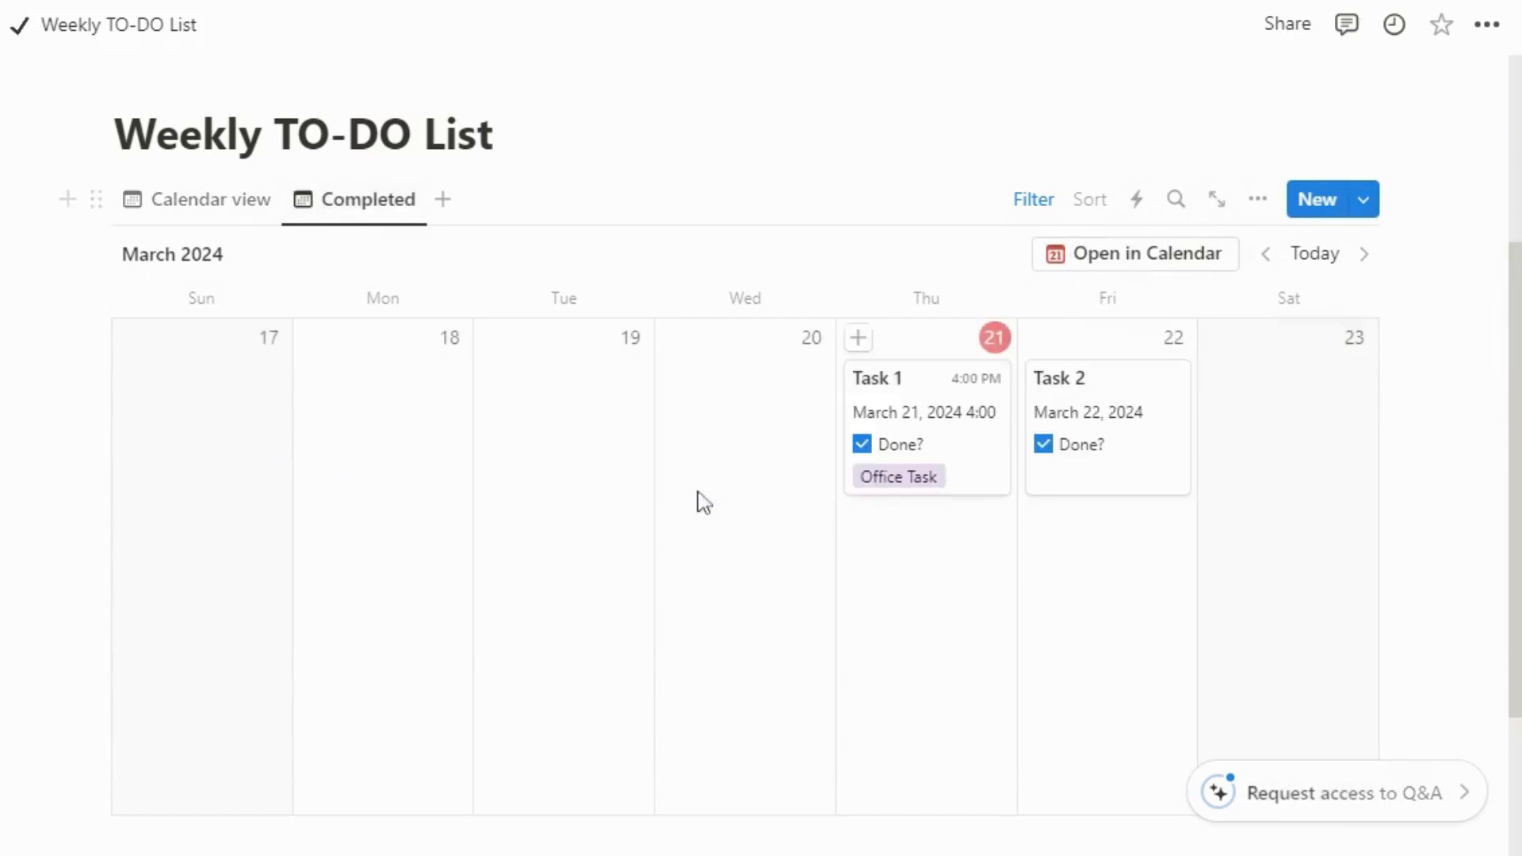